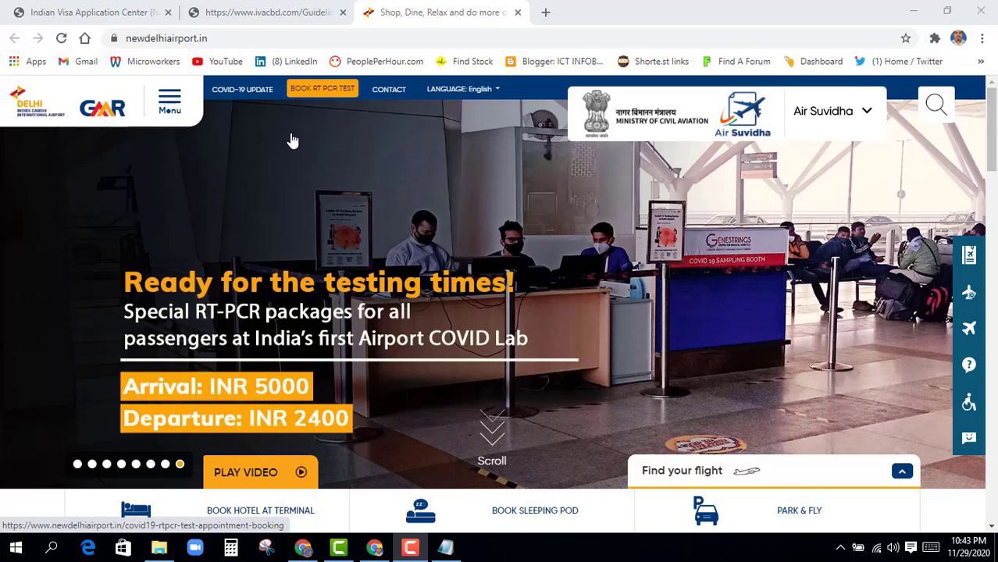
Skim the IVAC travel guidelines, then check the Air Suvidha services list on the Delhi airport site
left_click(269, 14)
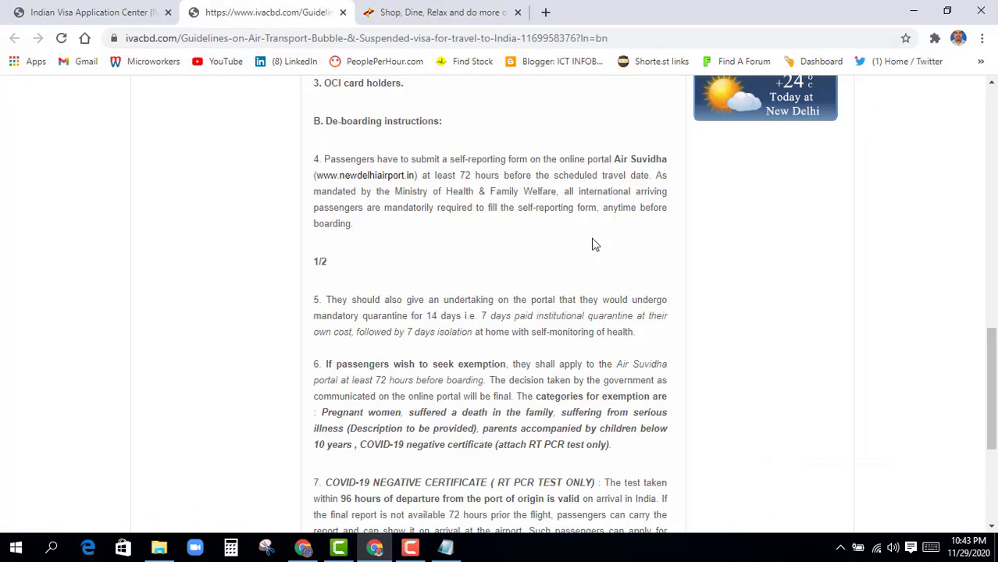
left_click_drag(994, 367, 995, 287)
scroll(994, 288, "up", 5)
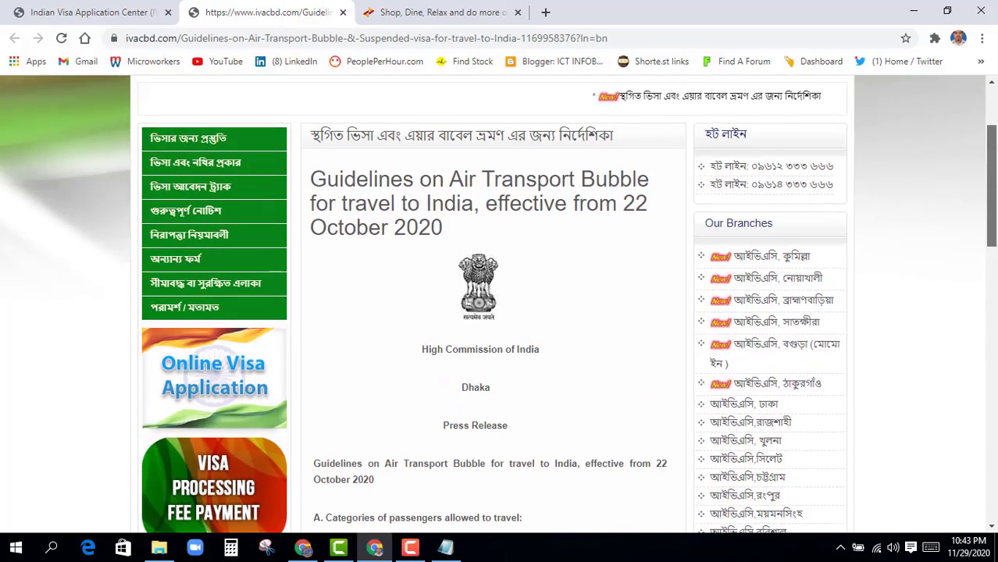
scroll(436, 405, "down", 4)
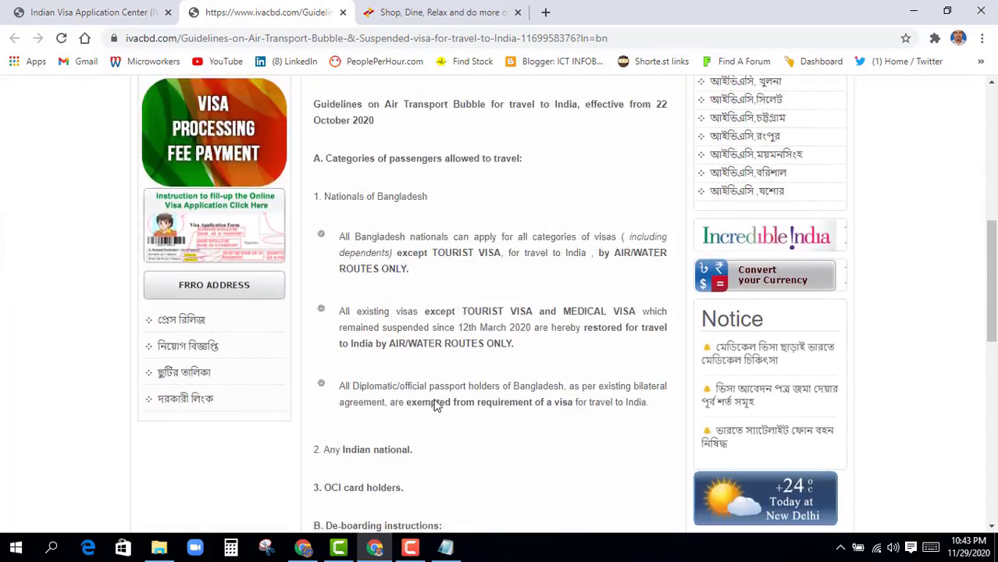
scroll(422, 352, "up", 2)
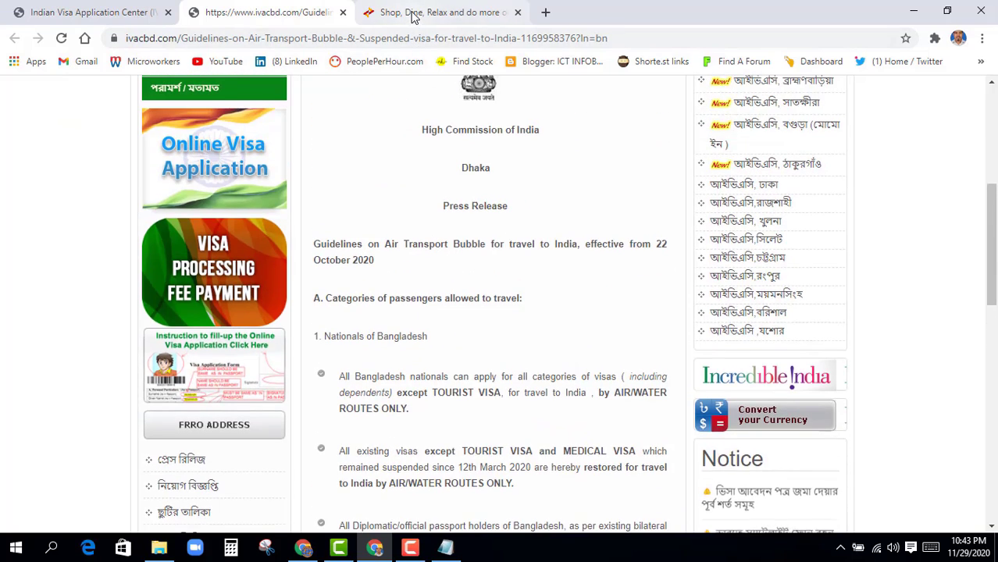
left_click(383, 12)
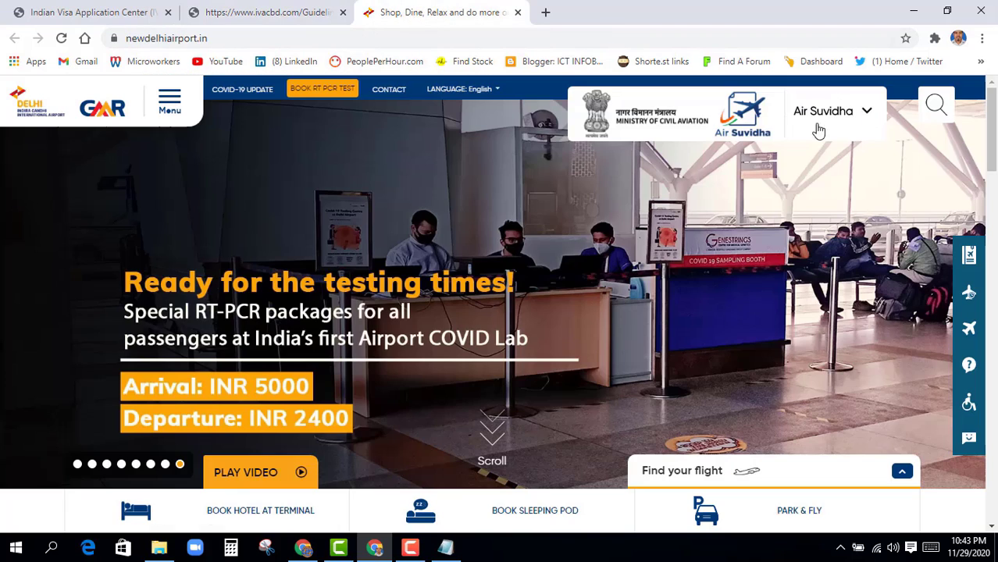
left_click(866, 114)
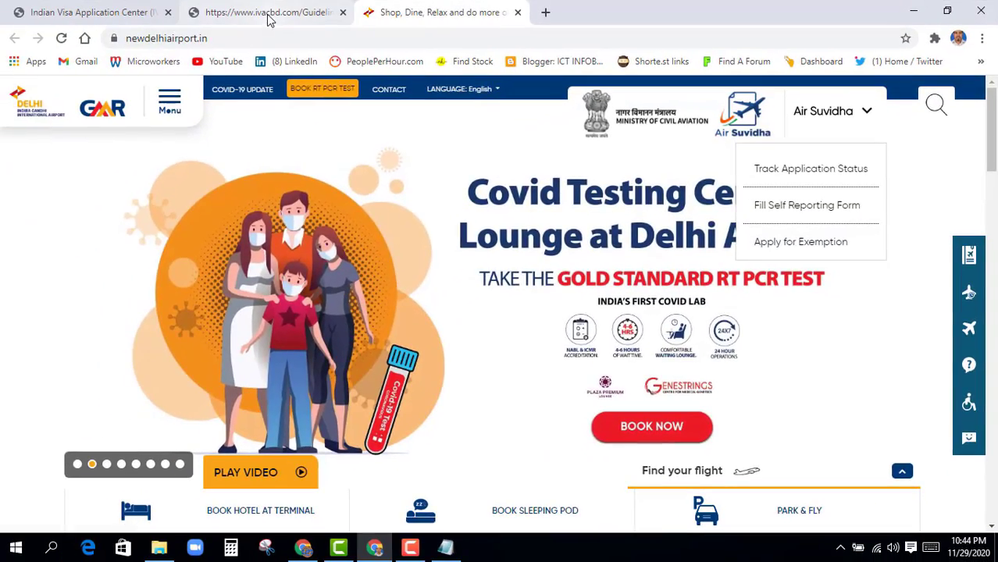
Scroll the IVAC Air Transport Bubble guidelines to section B, De-boarding instructions
left_click(31, 16)
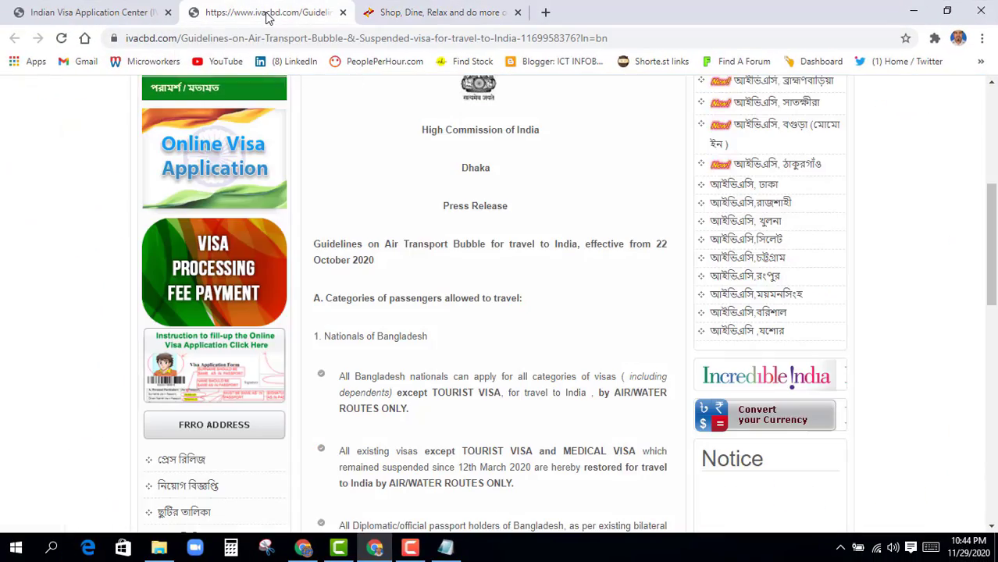
scroll(435, 383, "down", 5)
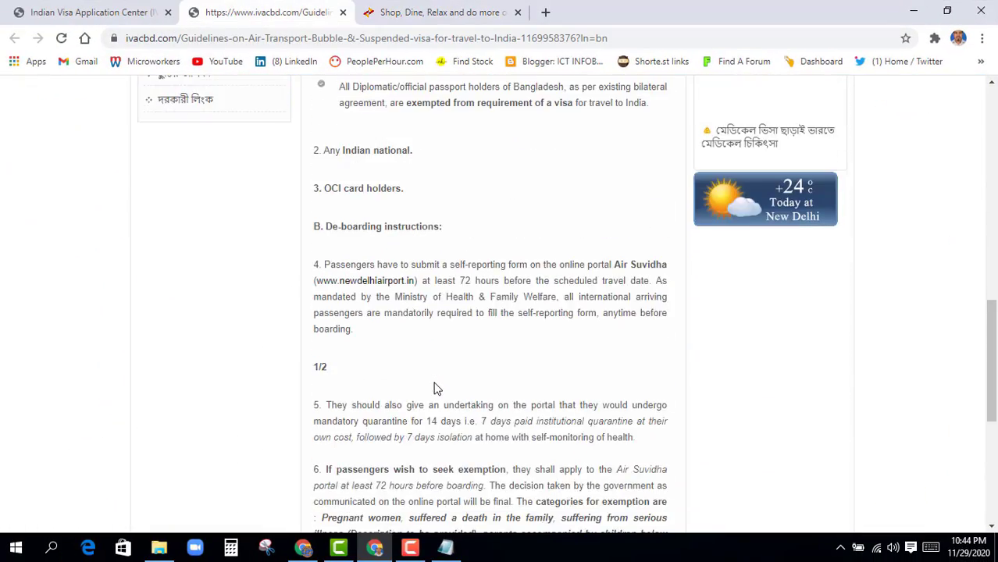
scroll(486, 363, "down", 2)
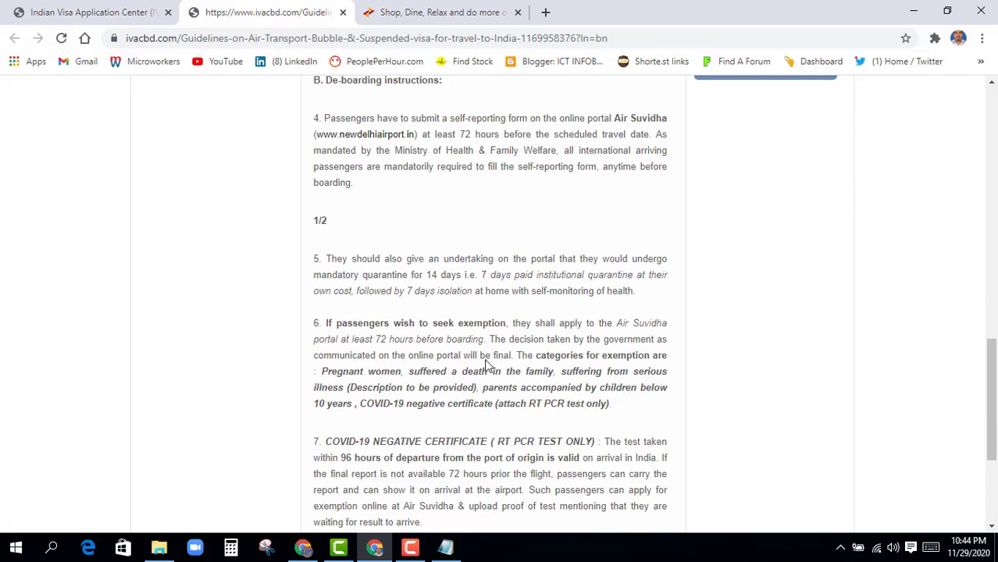
scroll(443, 312, "up", 2)
scroll(438, 367, "down", 1)
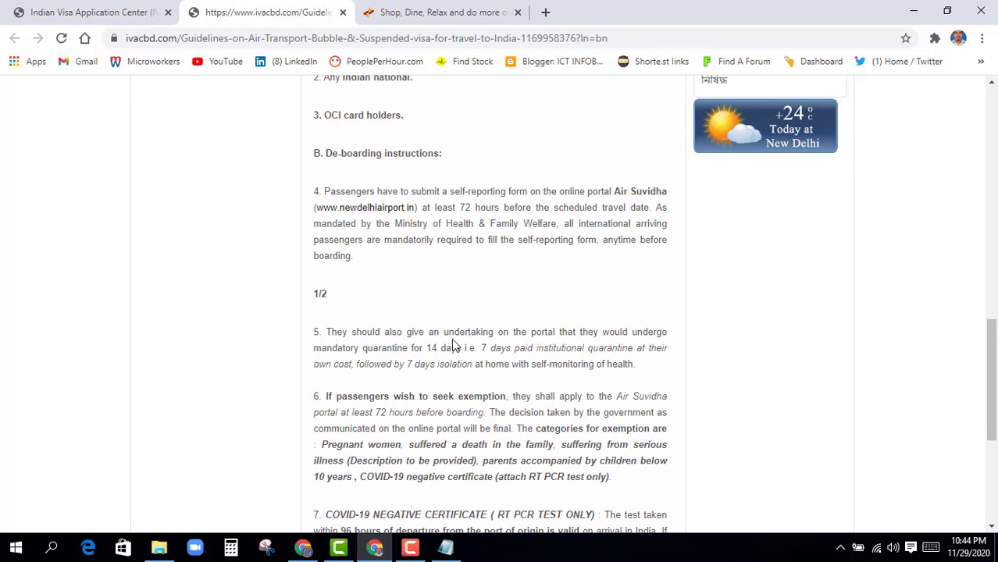
On newdelhiairport.in, choose Apply for Exemption from the Air Suvidha menu for international arrivals
left_click(457, 12)
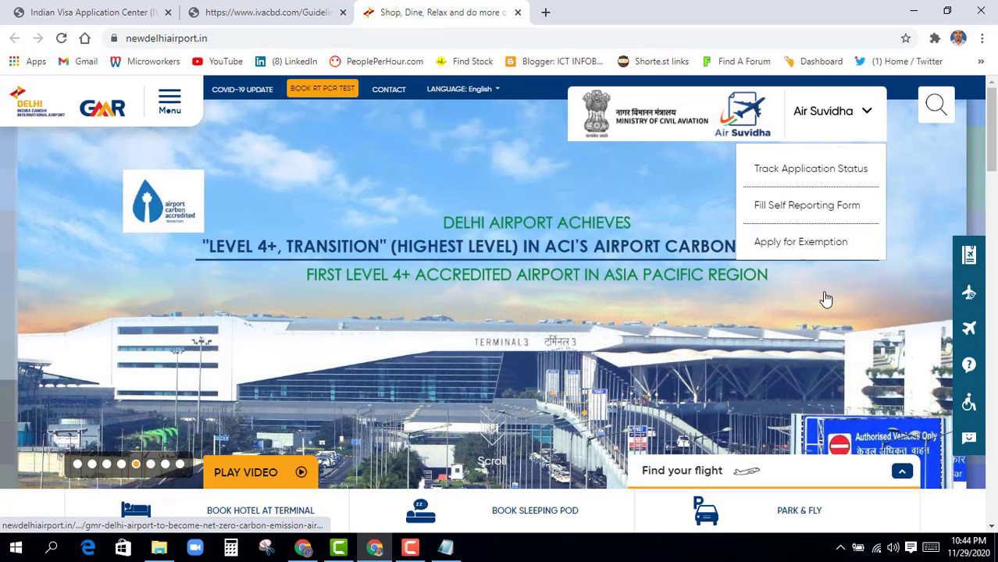
left_click(826, 251)
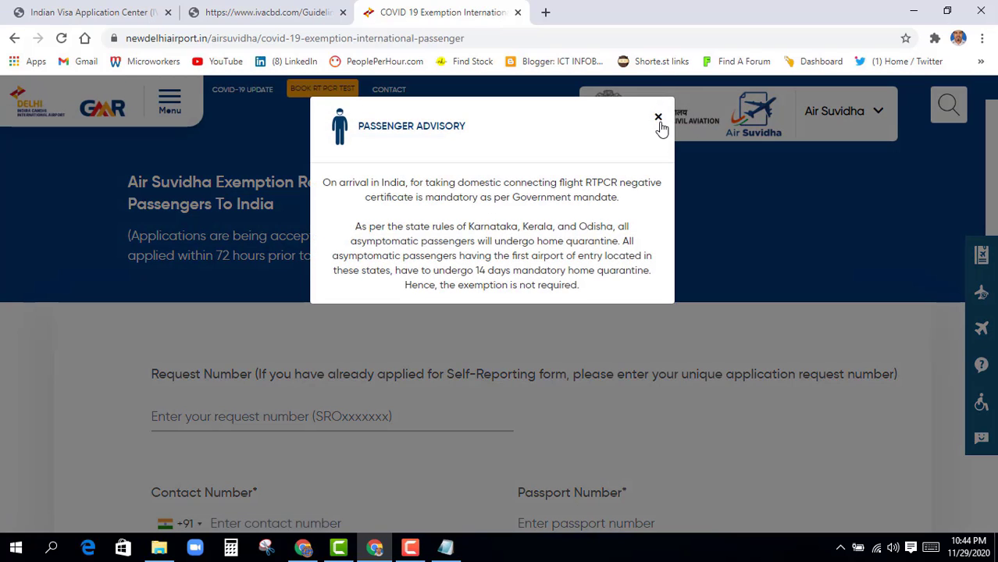
Close the passenger advisory and enter the contact number with Bangladesh +880 code
left_click(659, 118)
scroll(621, 250, "down", 3)
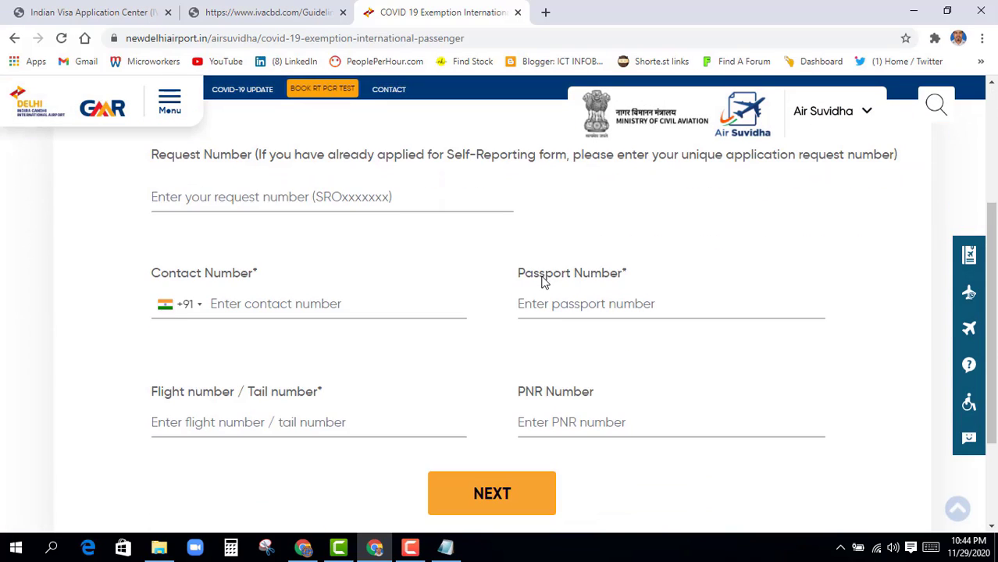
scroll(629, 266, "up", 1)
scroll(598, 271, "down", 1)
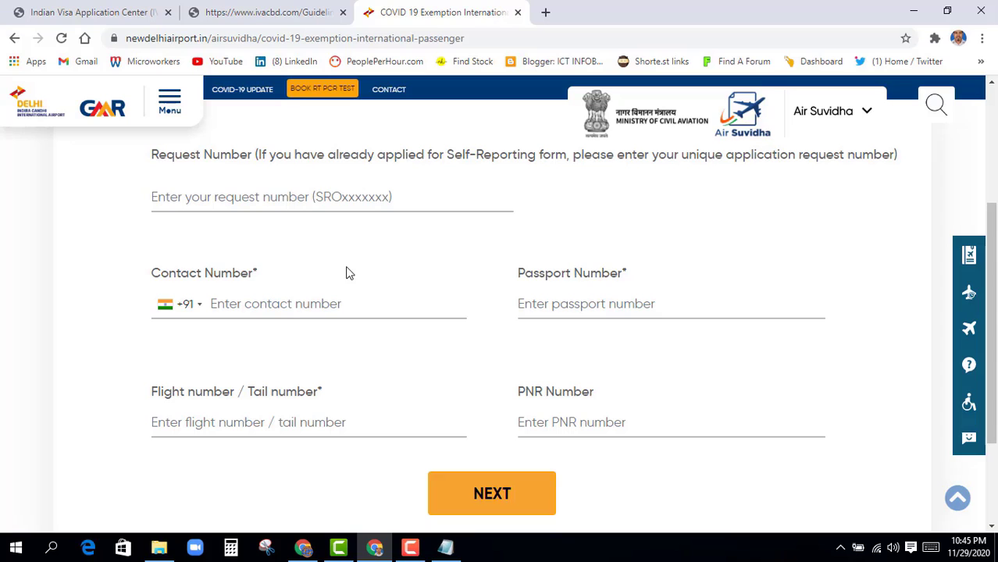
scroll(348, 273, "down", 1)
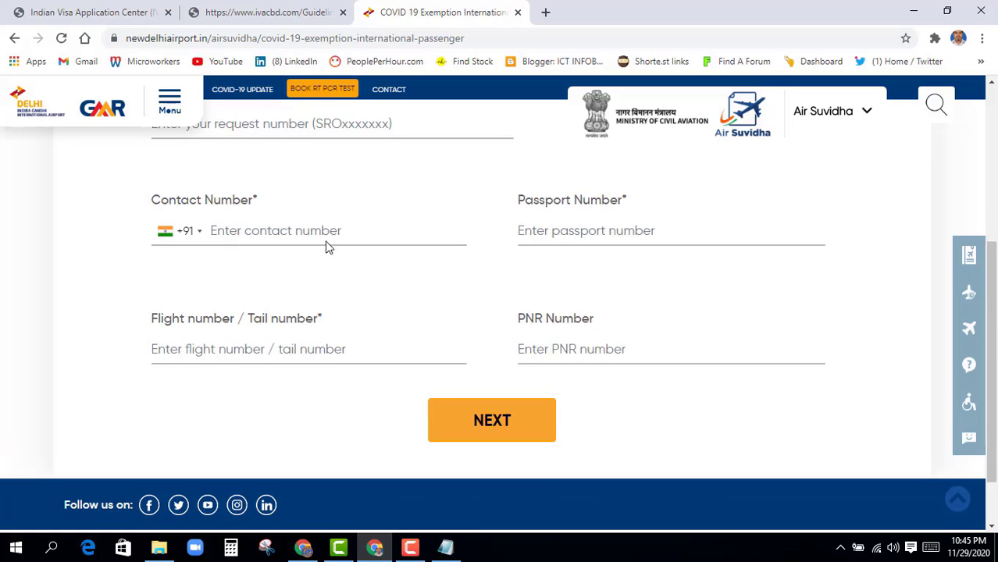
left_click(200, 234)
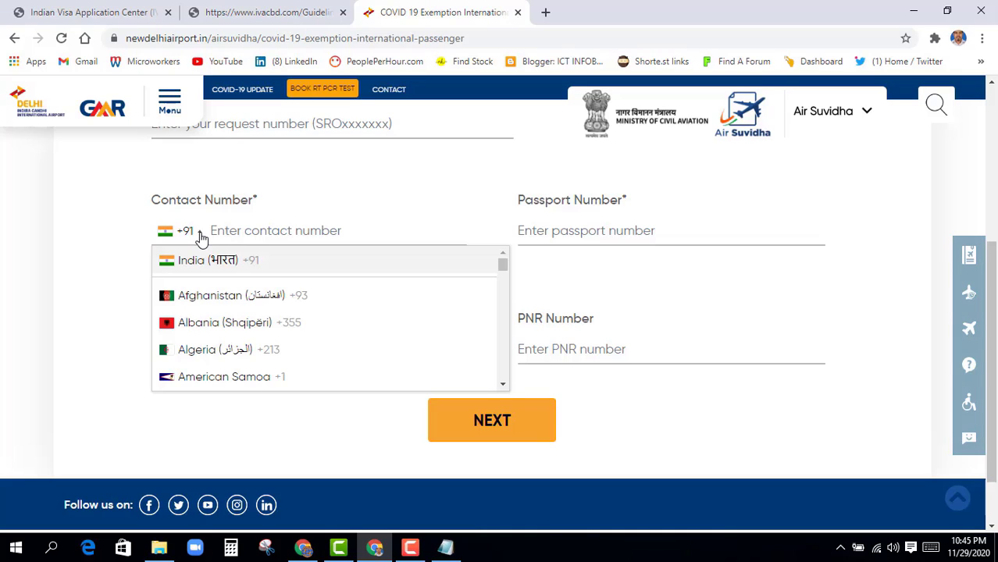
key("b")
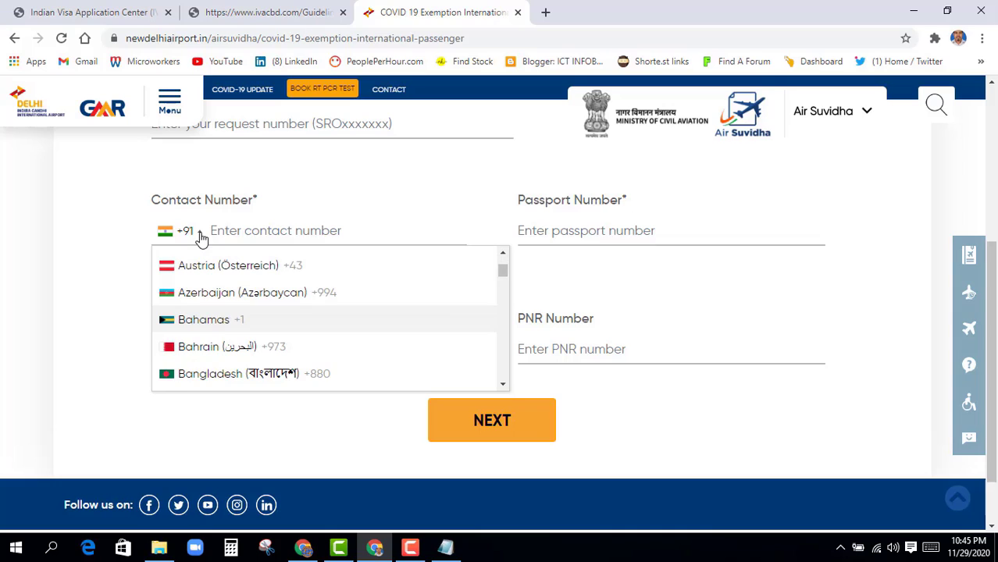
left_click(225, 382)
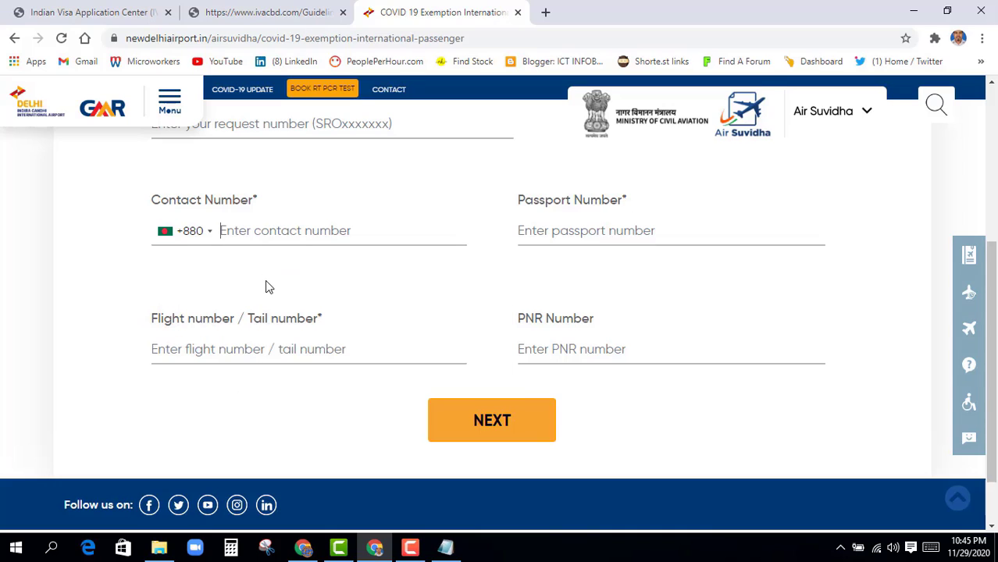
key("ctrl+v")
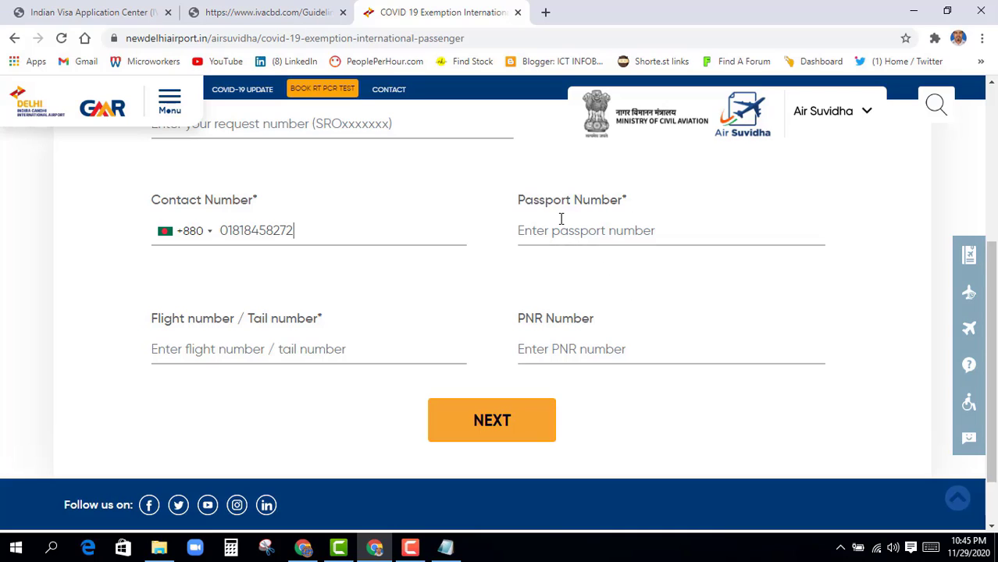
Fill in the passport number, flight number BS201A and the booking's PNR
left_click(550, 230)
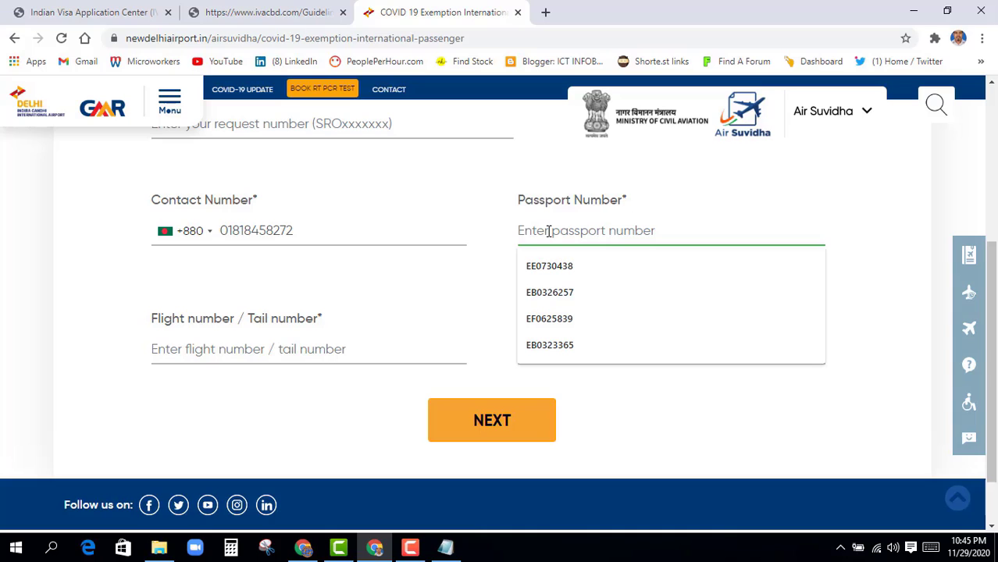
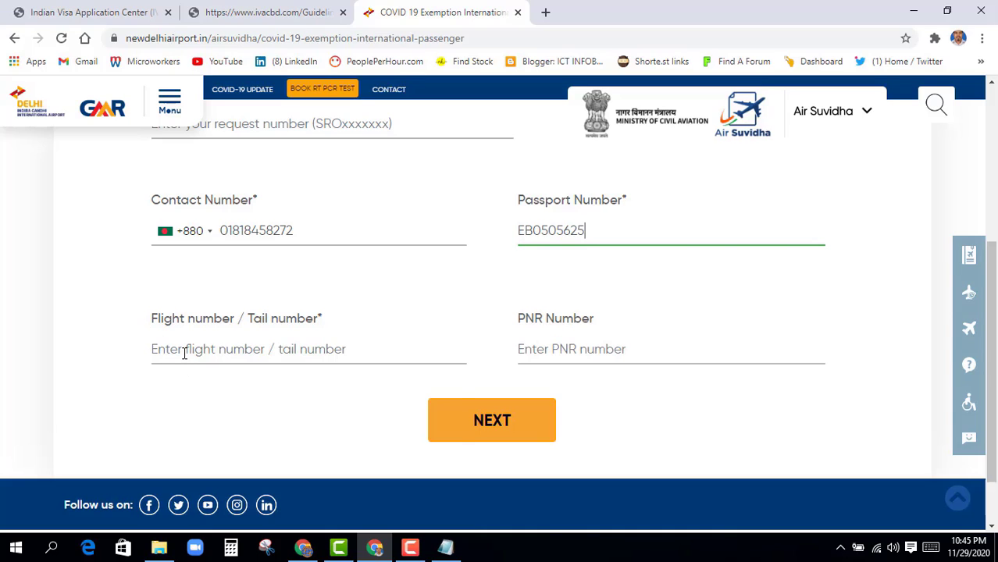
left_click(184, 354)
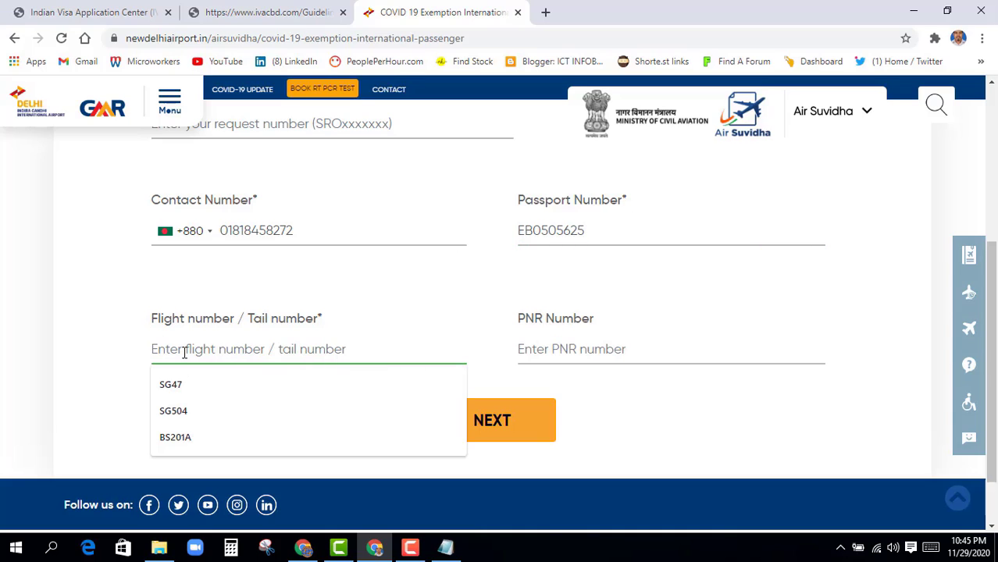
left_click(175, 438)
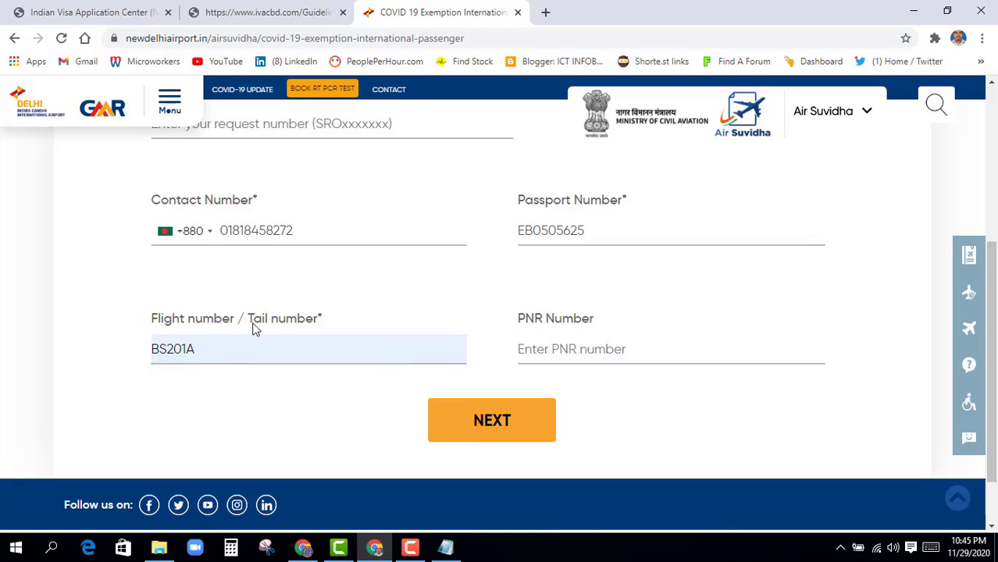
left_click(554, 343)
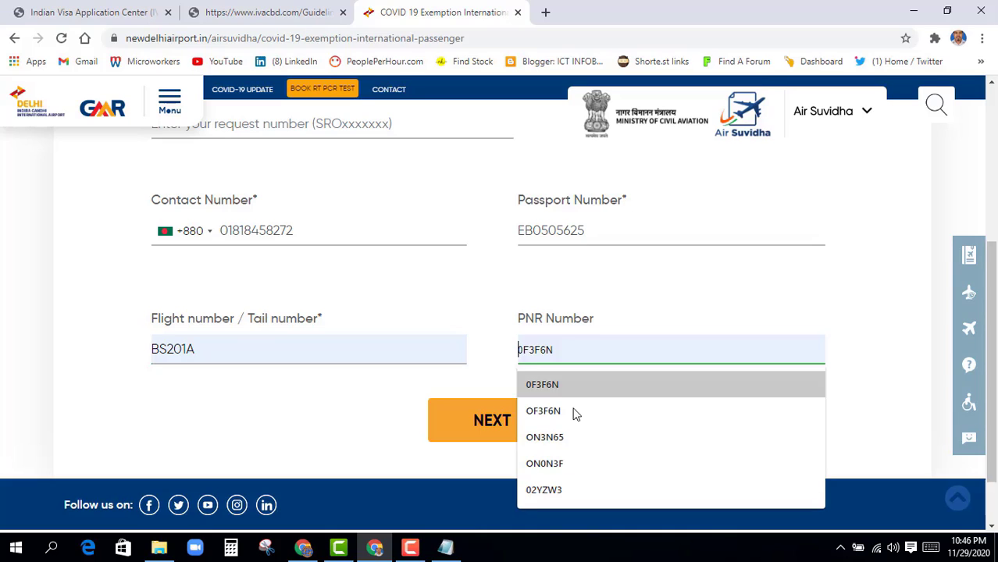
left_click(550, 465)
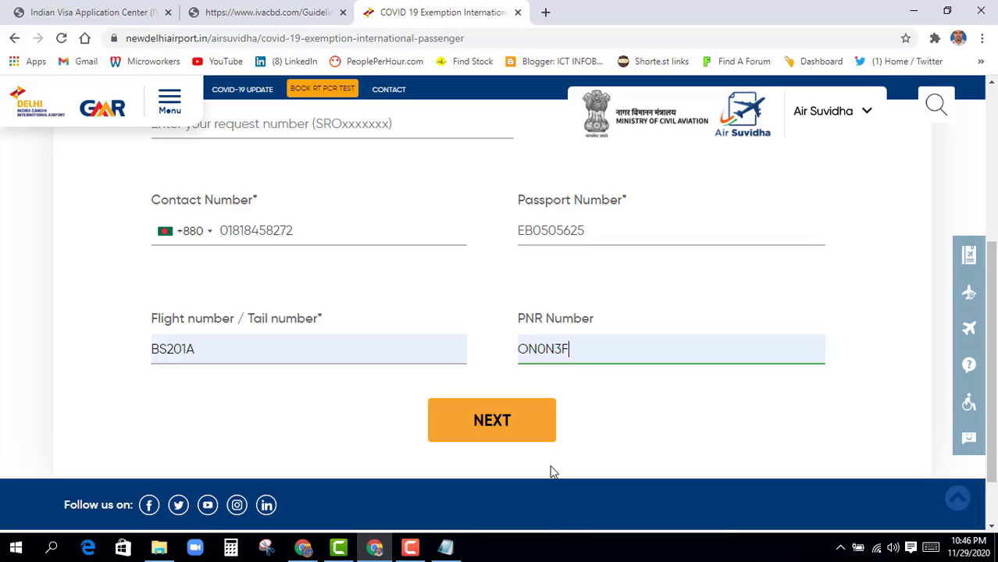
left_click(492, 423)
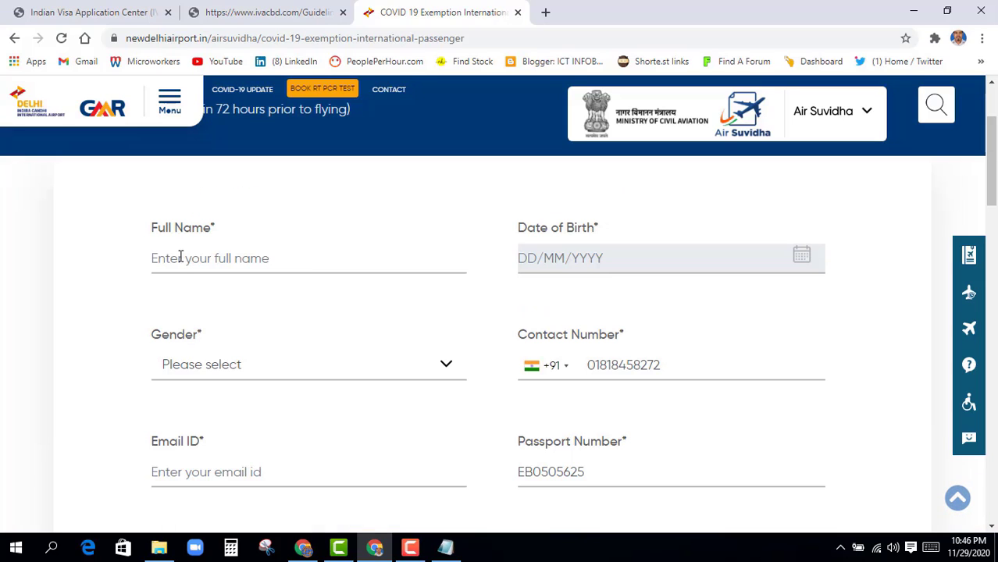
left_click(180, 258)
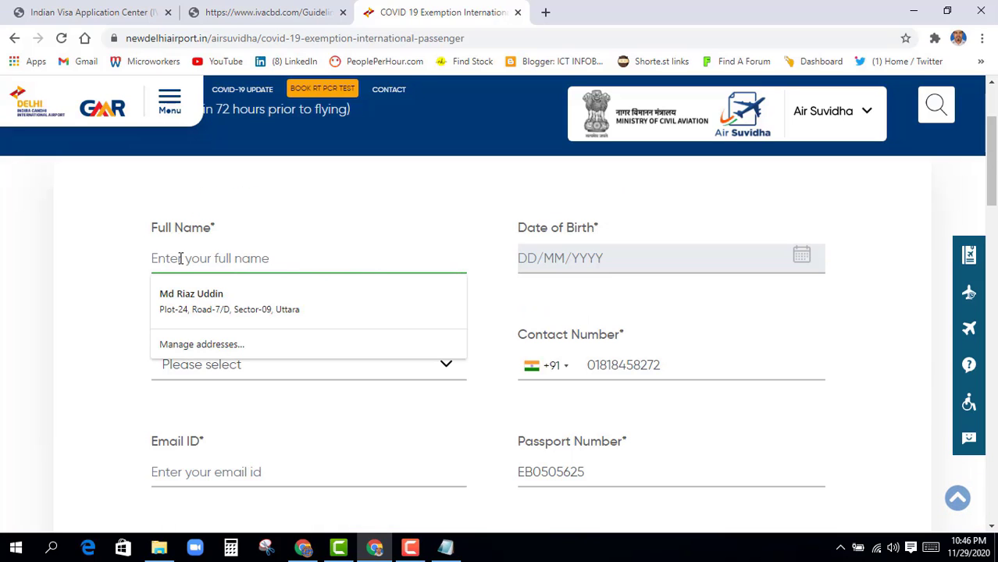
left_click(572, 259)
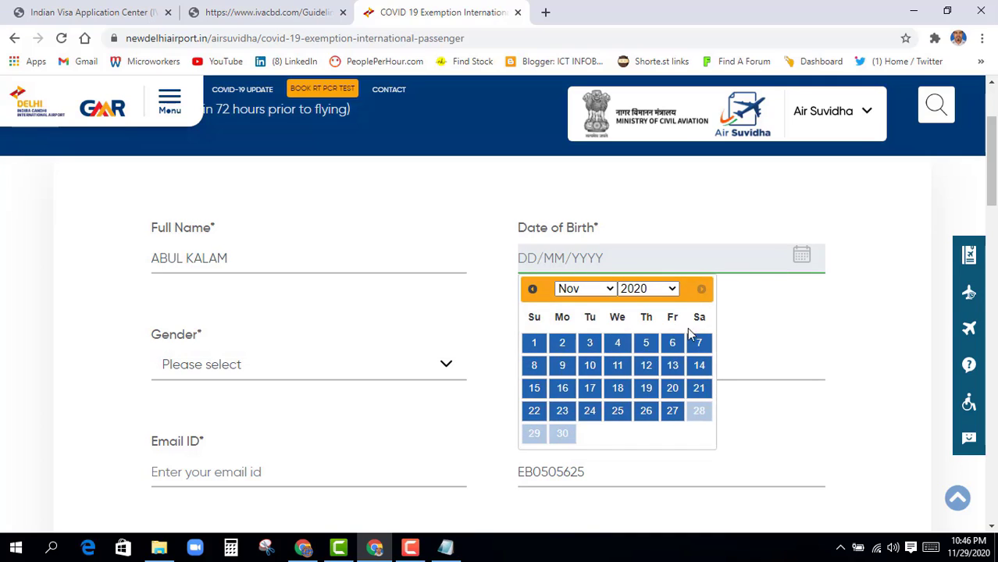
left_click(677, 291)
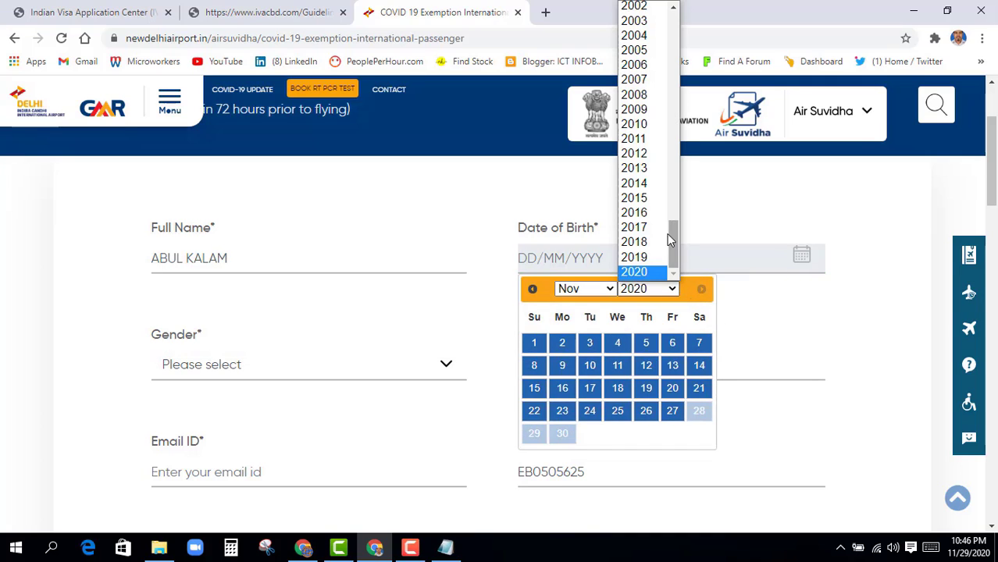
scroll(660, 180, "up", 7)
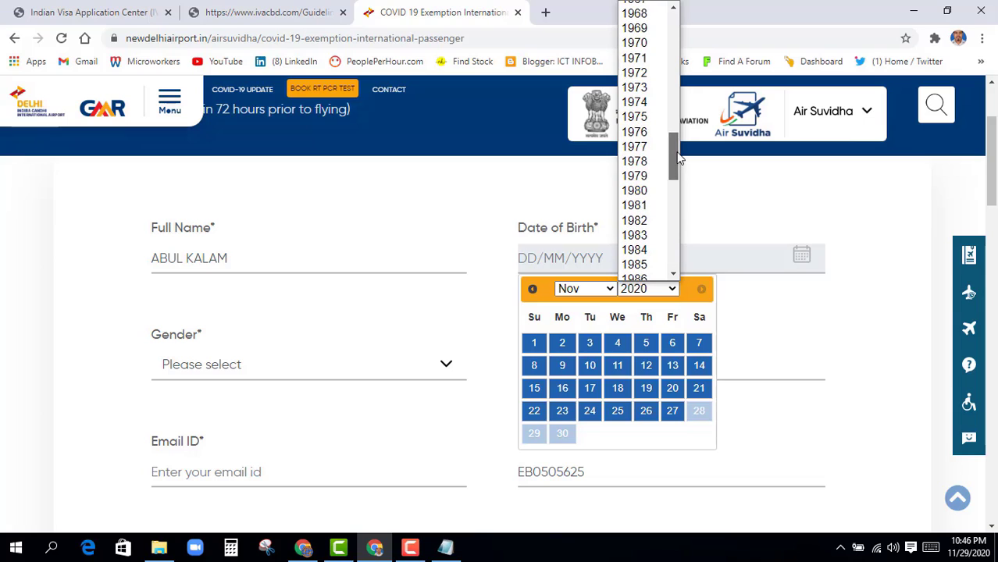
left_click(658, 130)
left_click(191, 365)
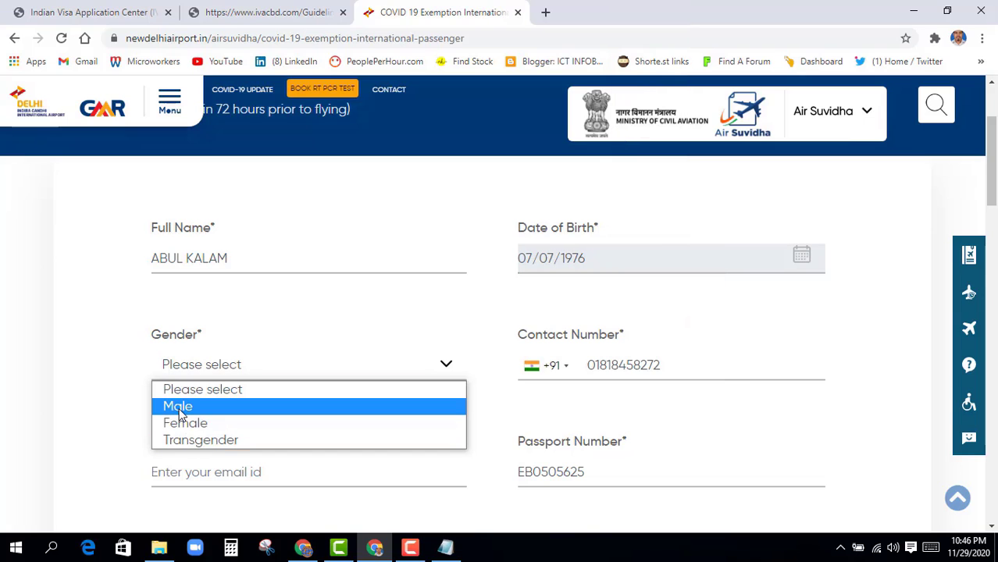
left_click(174, 403)
scroll(547, 433, "down", 1)
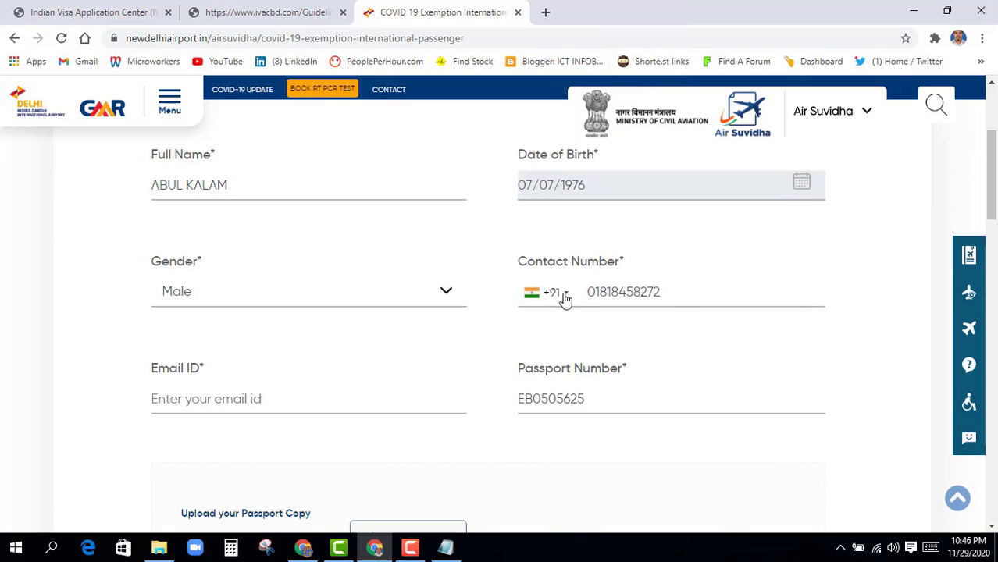
Set the contact number's code to Bangladesh +880 and fill the email from the saved suggestion
left_click(563, 295)
key("b")
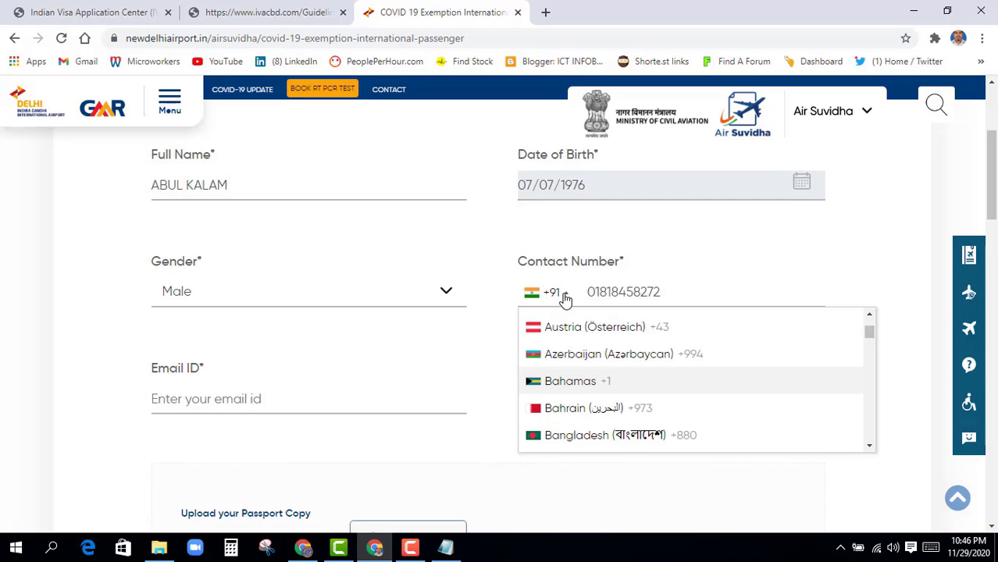
left_click(600, 434)
scroll(341, 435, "down", 2)
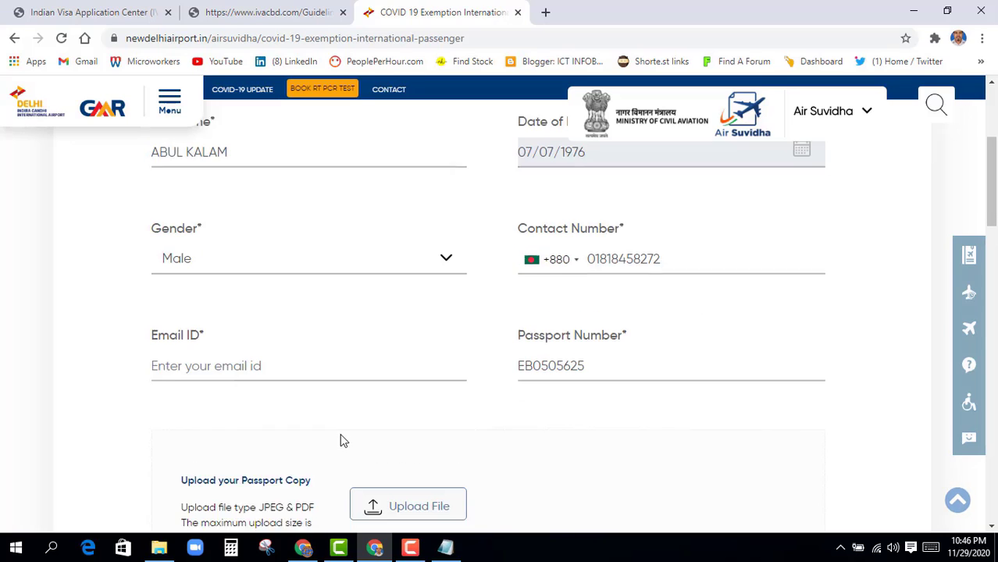
left_click(191, 333)
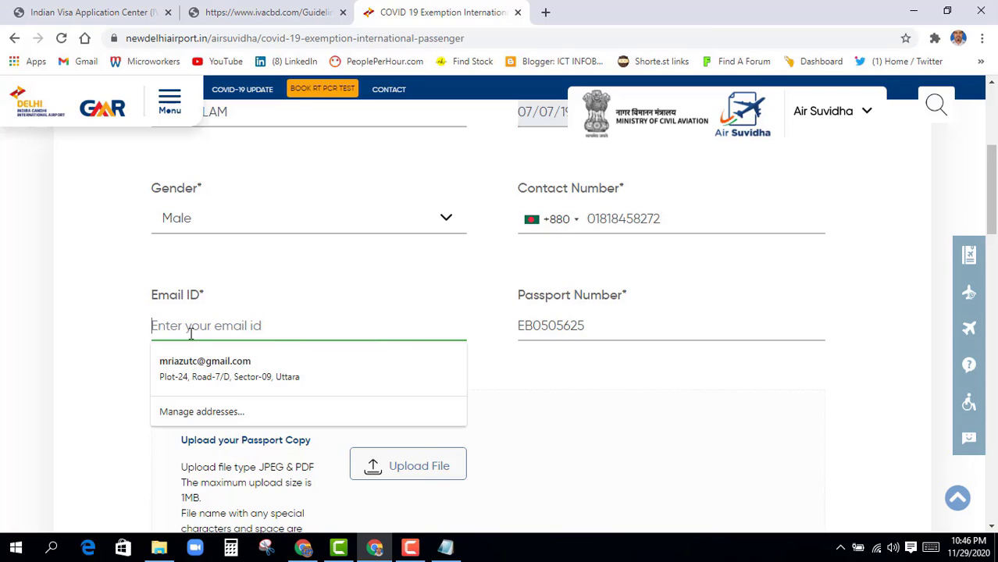
left_click(204, 366)
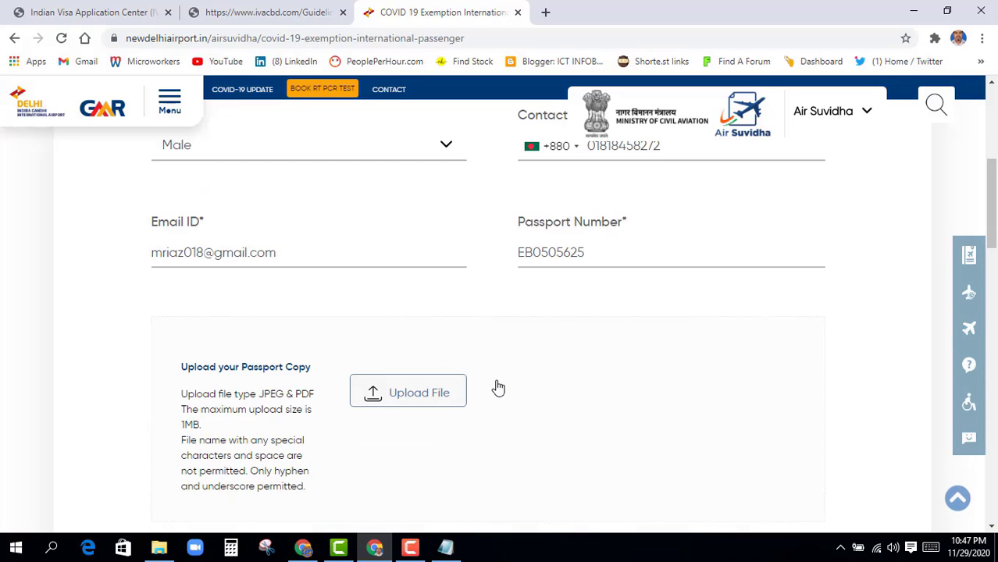
scroll(494, 387, "down", 3)
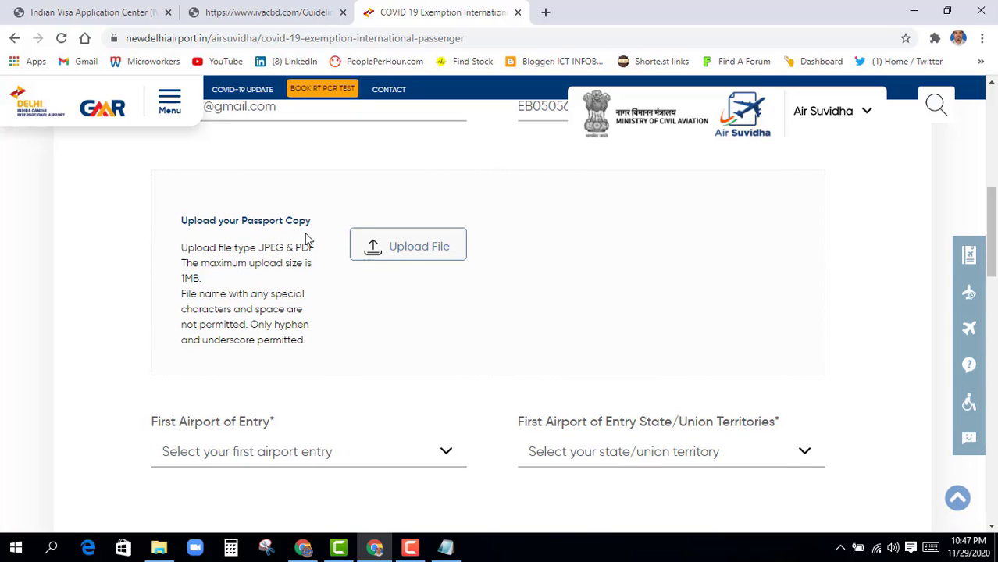
Upload the passport copy PDF
left_click(419, 248)
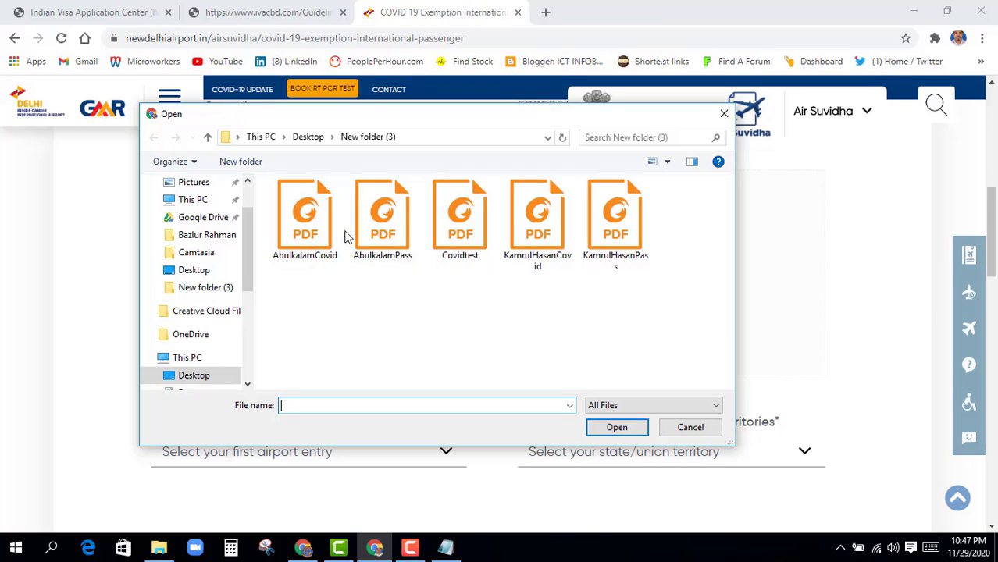
left_click(384, 231)
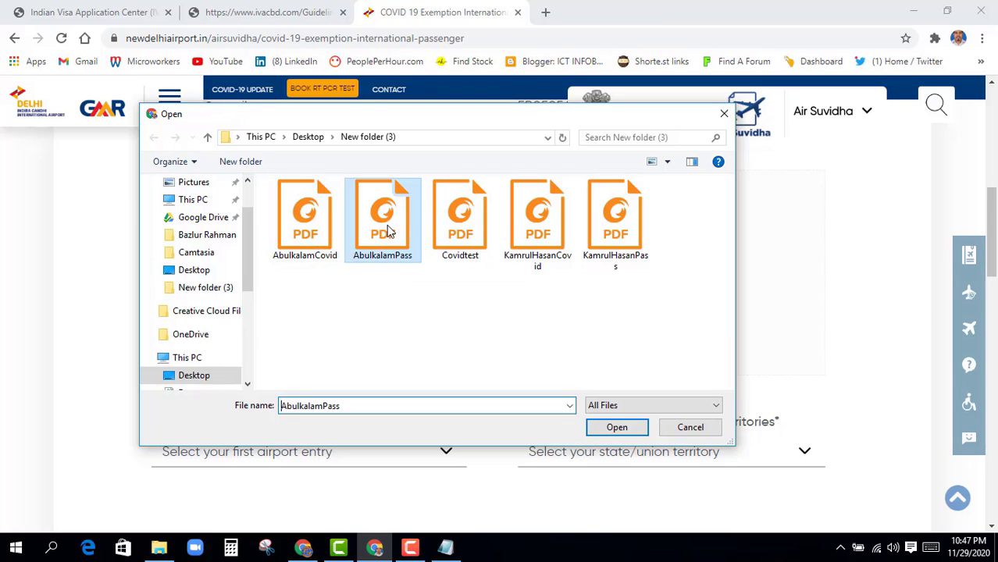
left_click(614, 425)
scroll(380, 375, "down", 3)
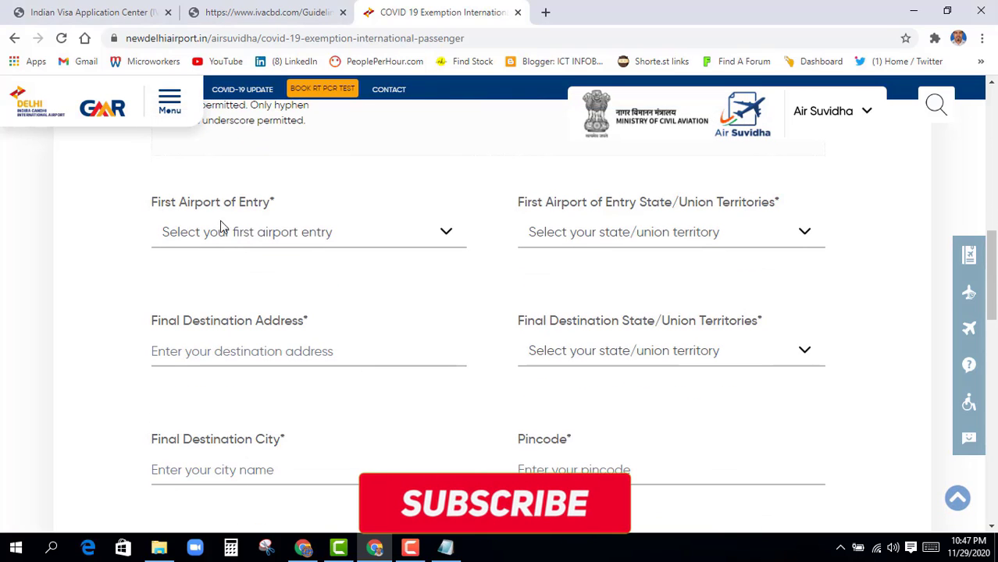
Choose Kolkata as the first airport of entry
left_click(446, 234)
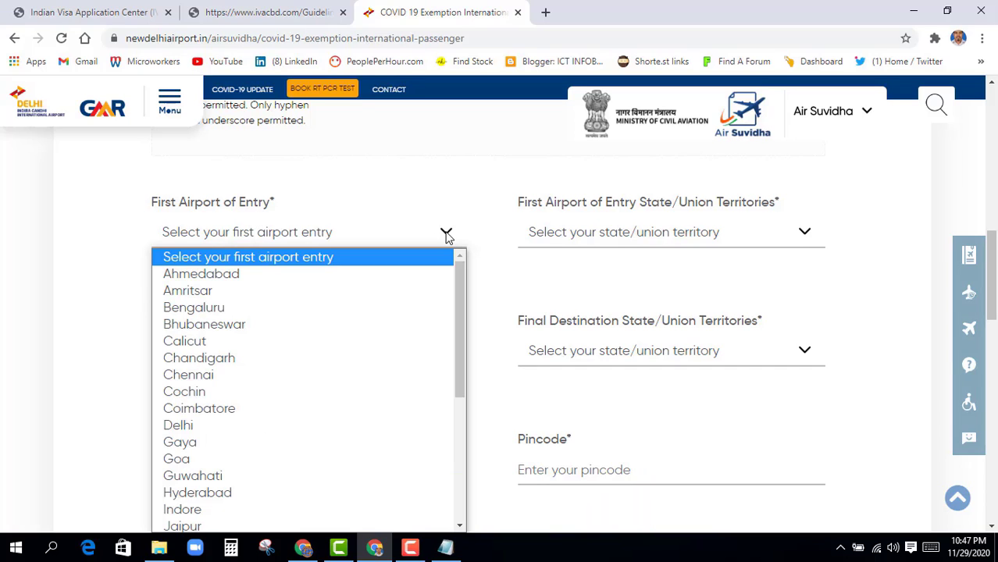
key("k")
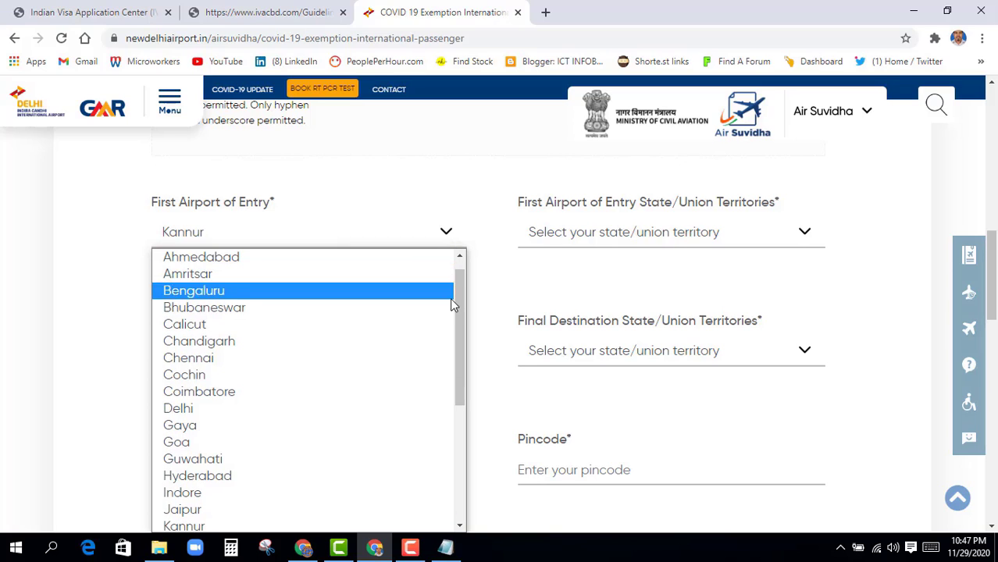
left_click_drag(456, 310, 456, 353)
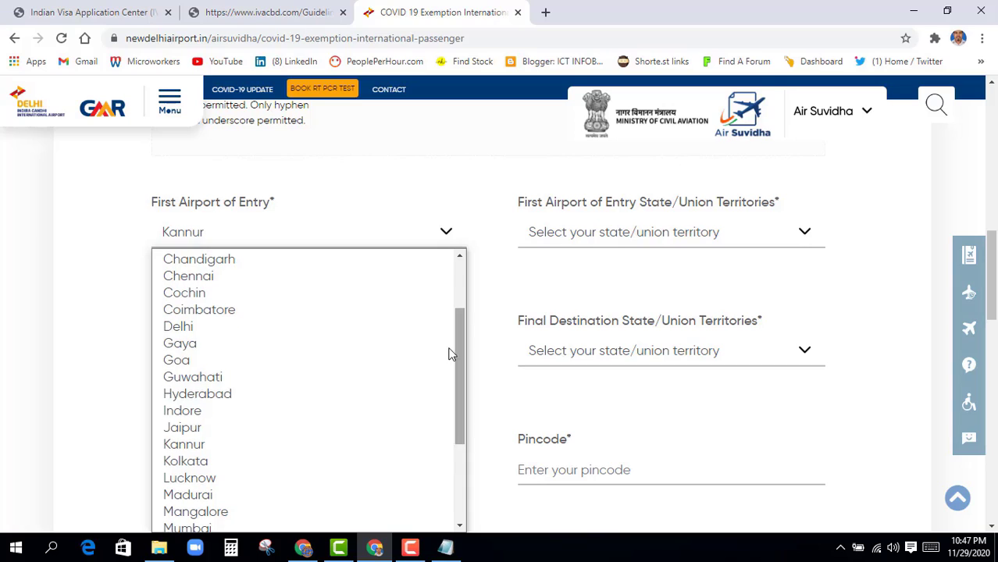
left_click(199, 460)
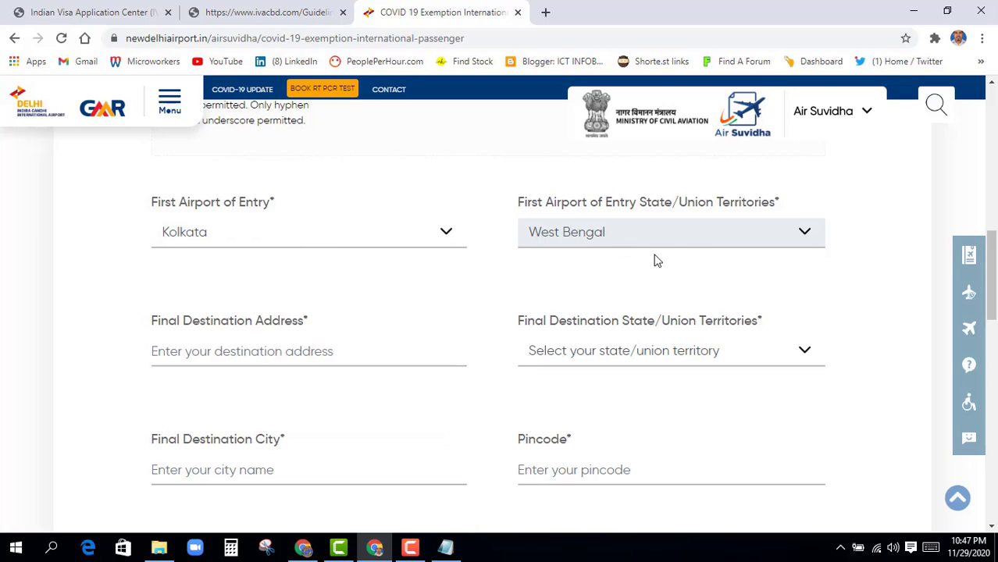
scroll(397, 318, "down", 1)
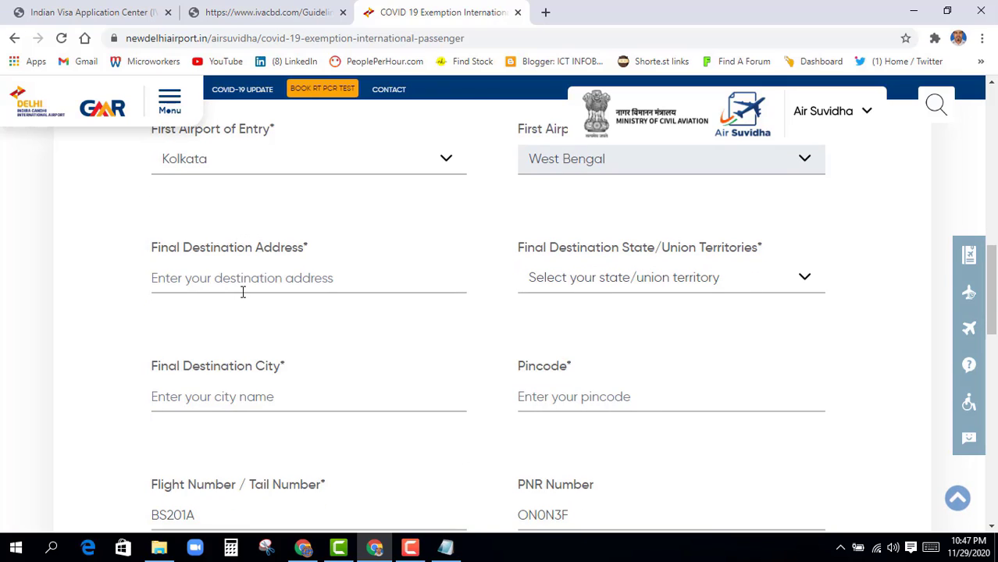
Enter the final destination address and select West Bengal as the destination state
left_click(156, 282)
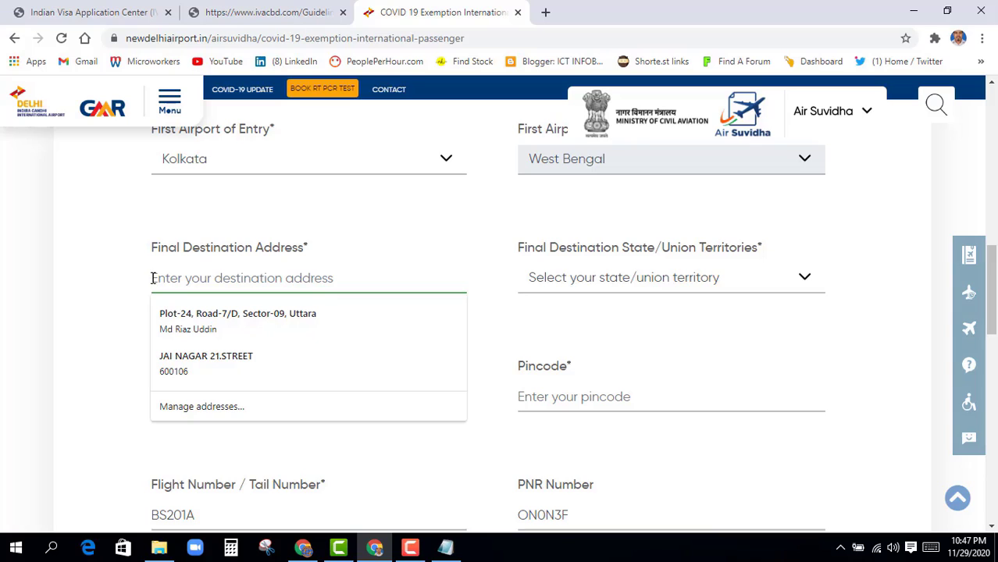
left_click(131, 293)
left_click(154, 278)
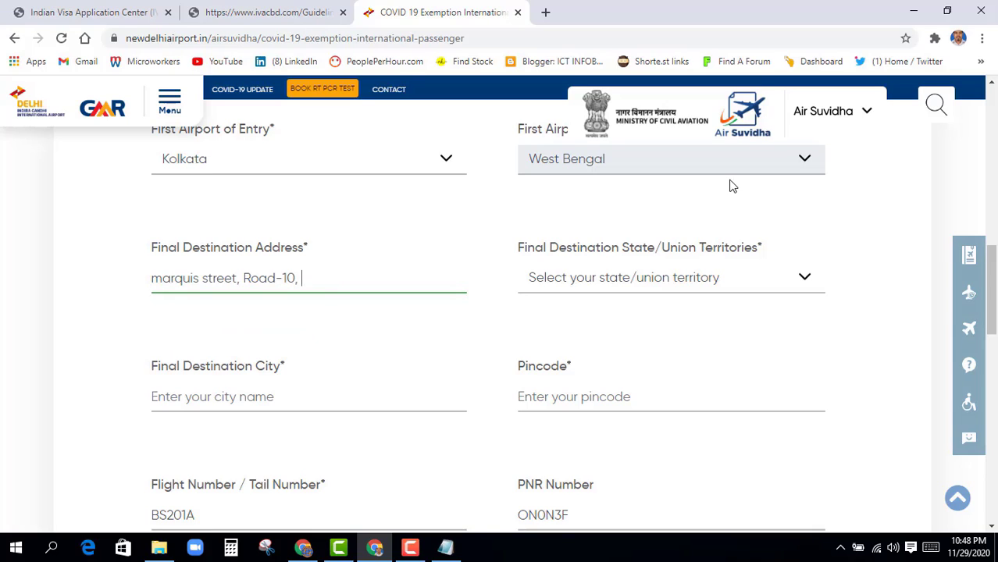
left_click(579, 286)
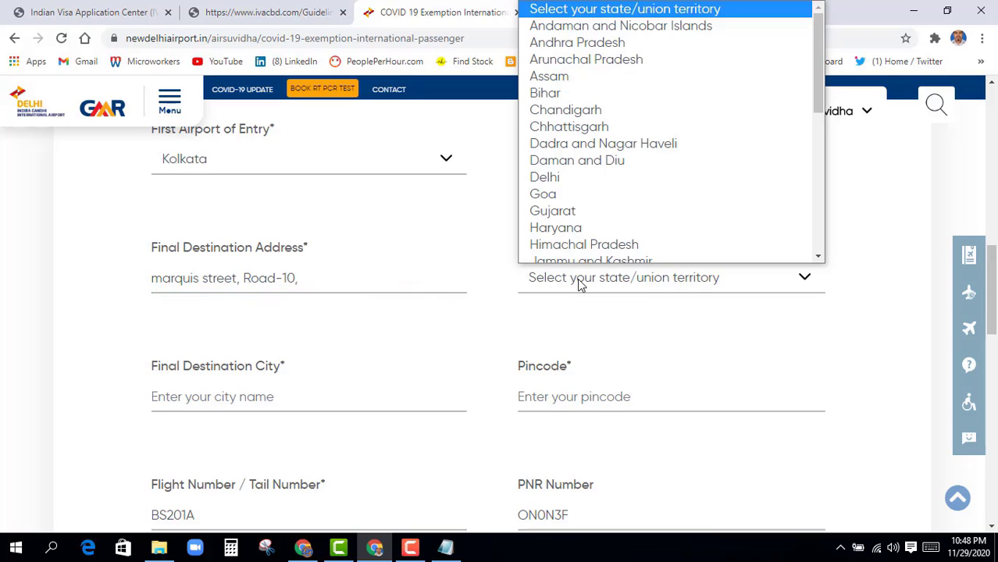
key("w")
key("Return")
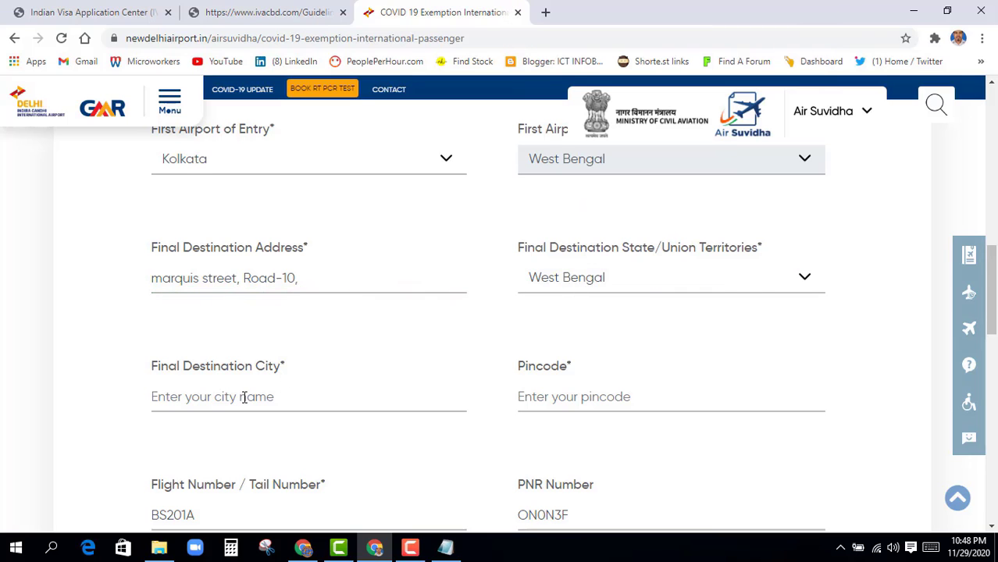
Enter Kolkata as the final destination city and fill in its pincode
scroll(248, 394, "down", 1)
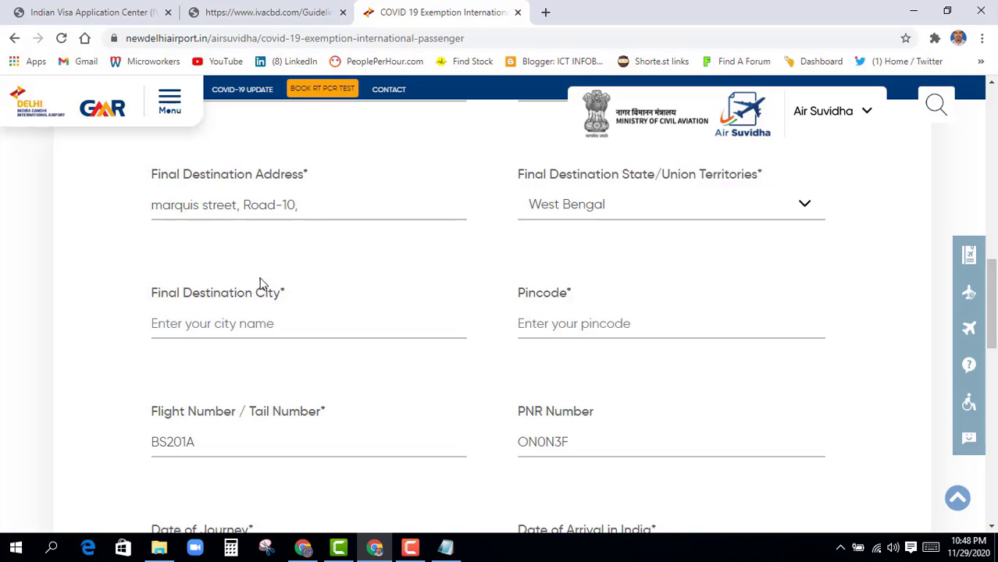
left_click(231, 331)
type("kata")
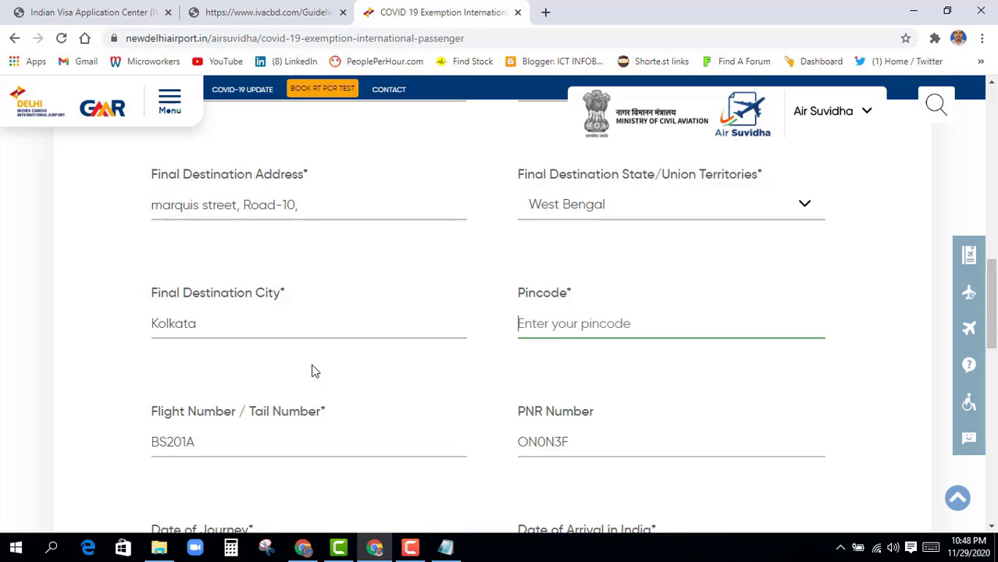
type("700")
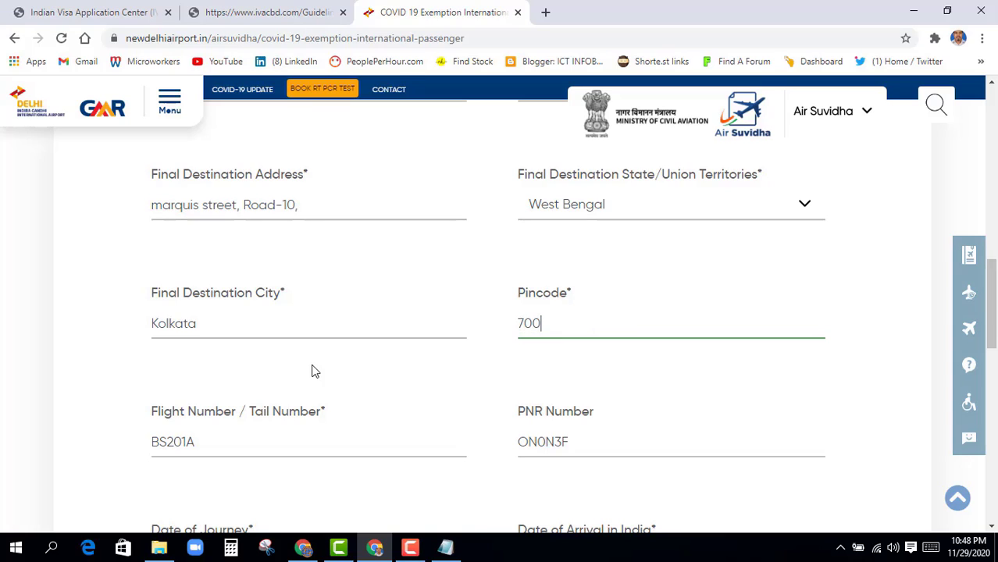
type("016")
scroll(298, 378, "down", 2)
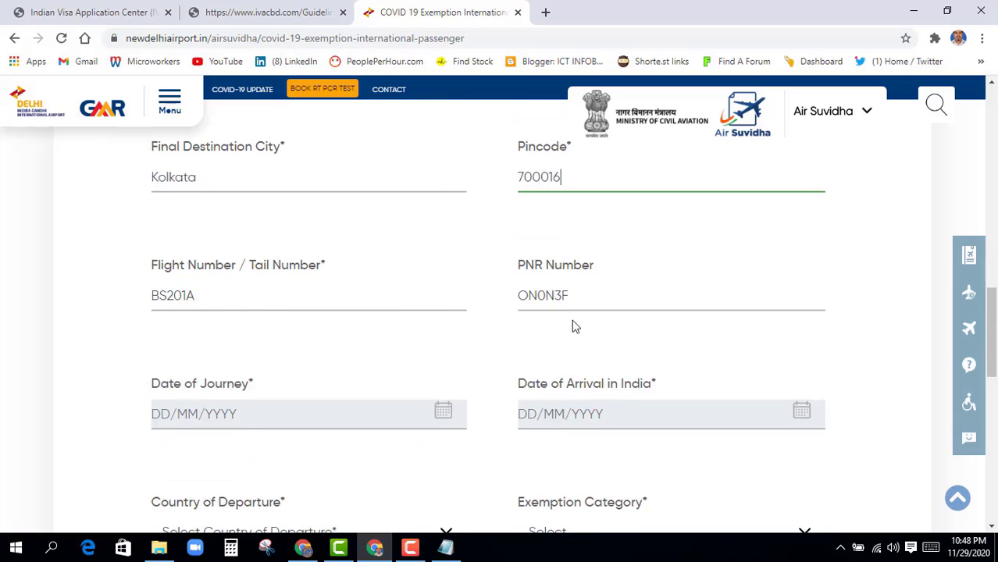
scroll(405, 348, "down", 2)
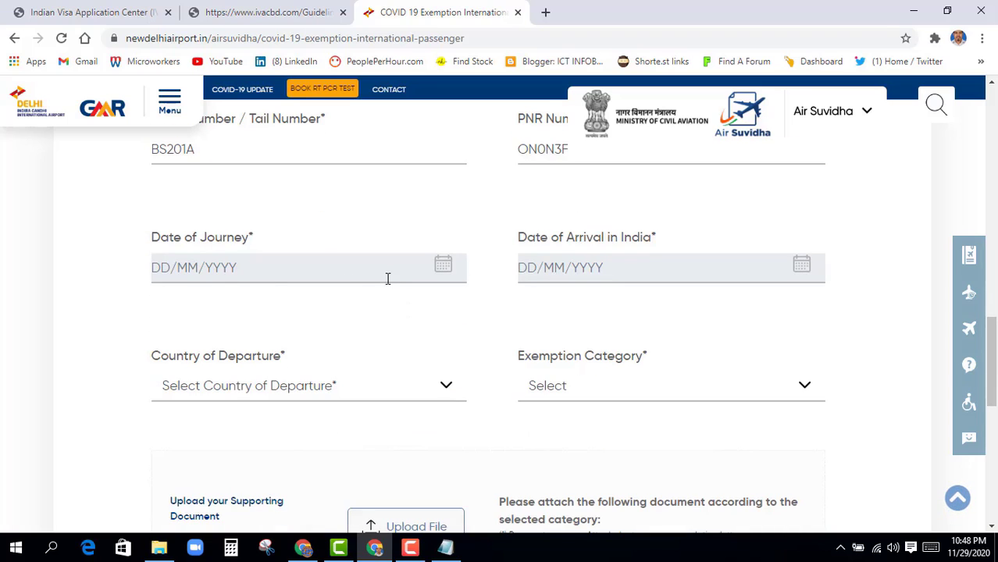
Set both the journey date and arrival date to 30/11/2020
left_click(243, 272)
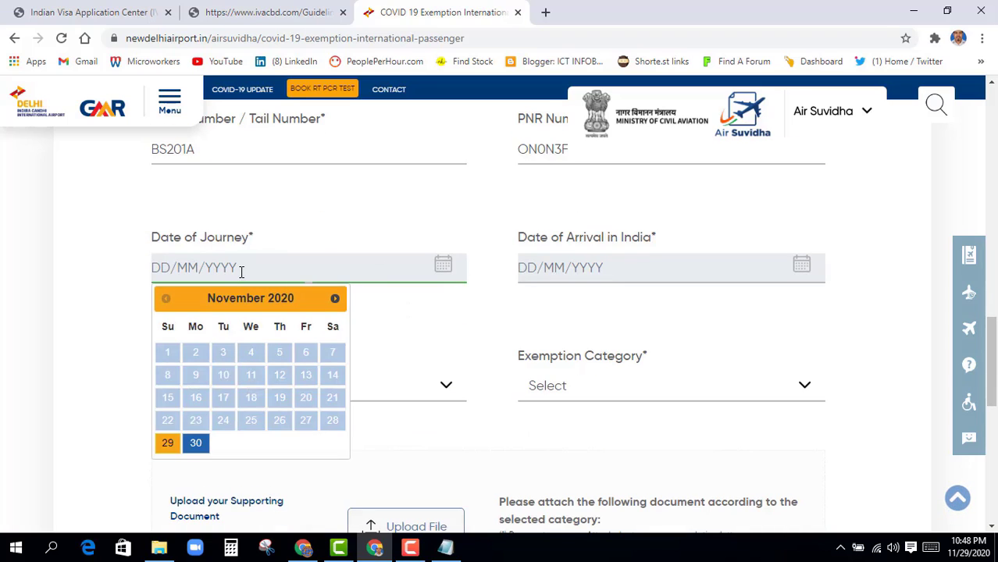
left_click(196, 443)
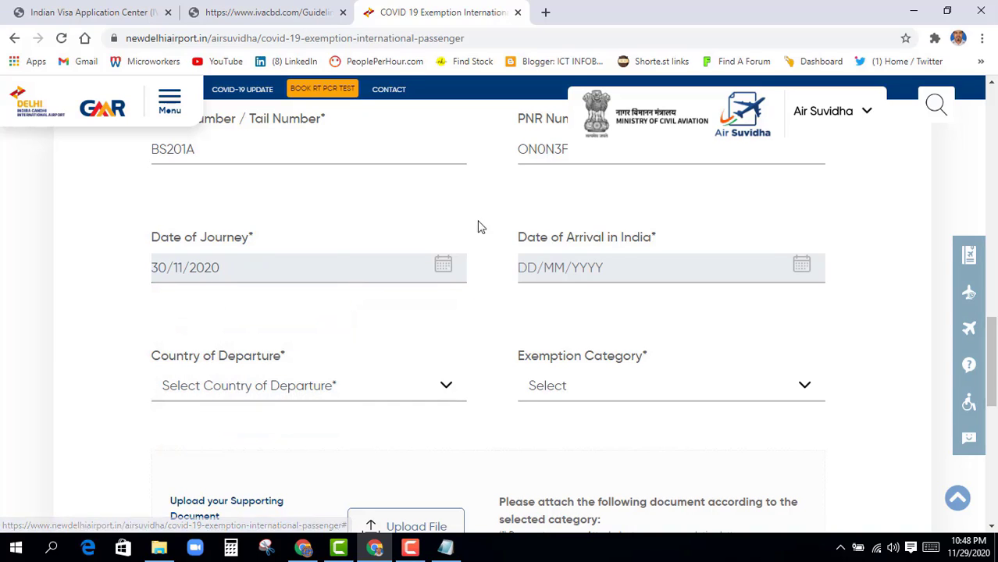
left_click(576, 267)
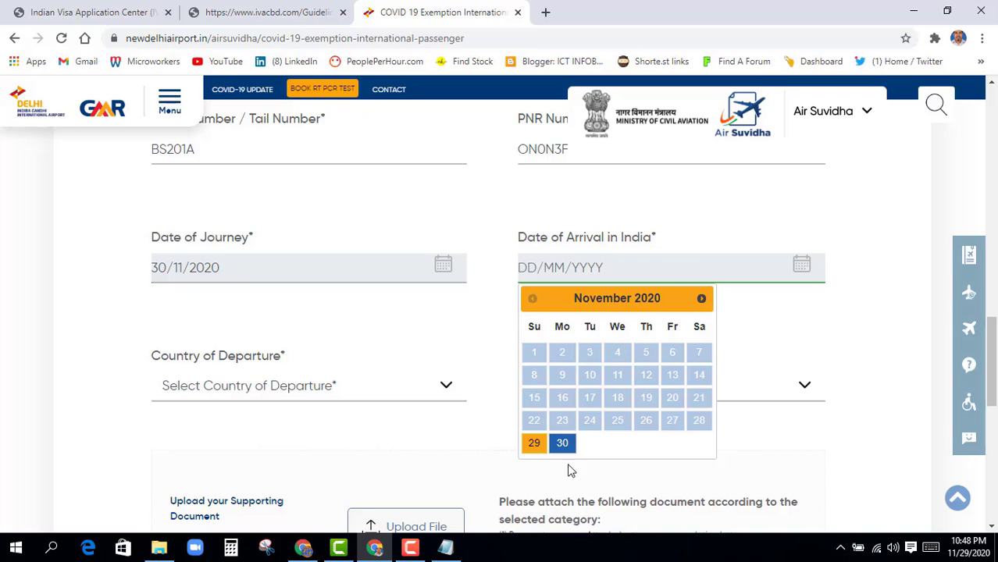
left_click(562, 443)
scroll(445, 413, "down", 1)
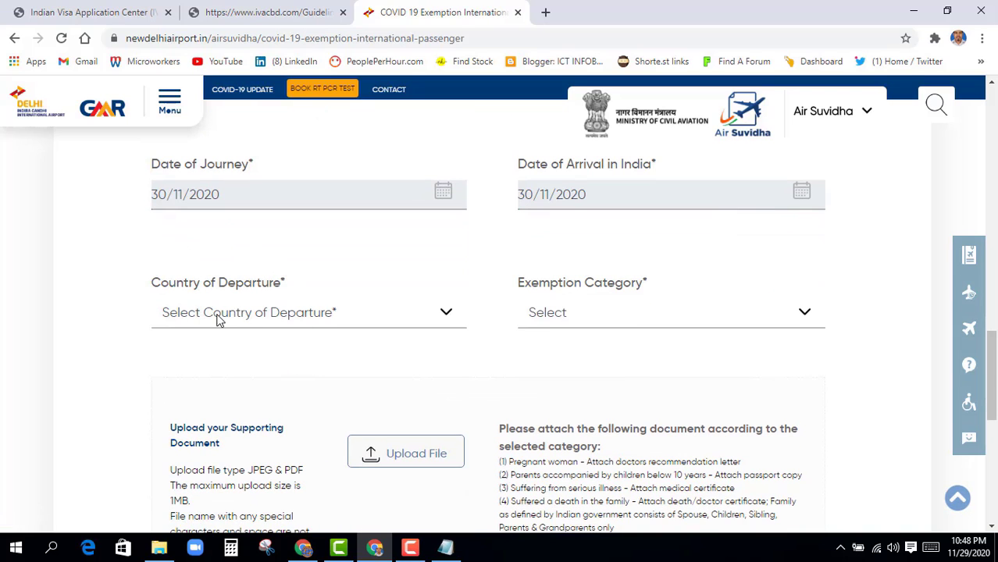
Select Bangladesh as the country of departure
left_click(256, 313)
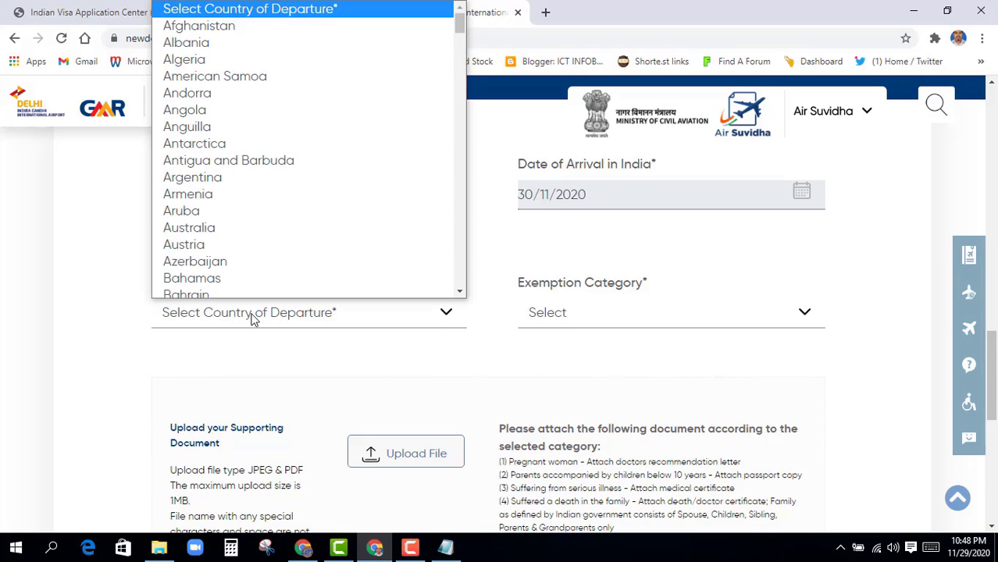
key("b")
key("b")
key("b")
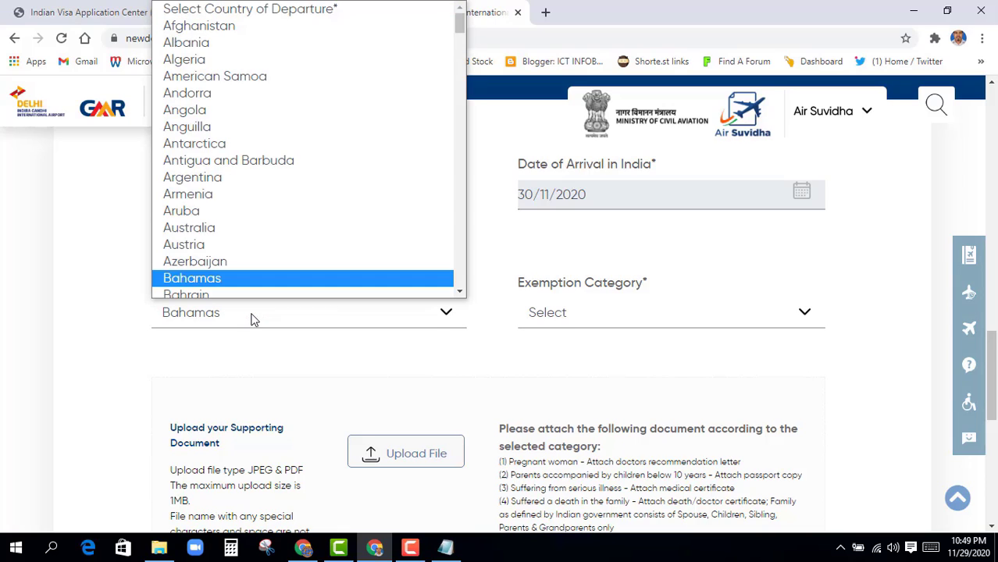
key("Return")
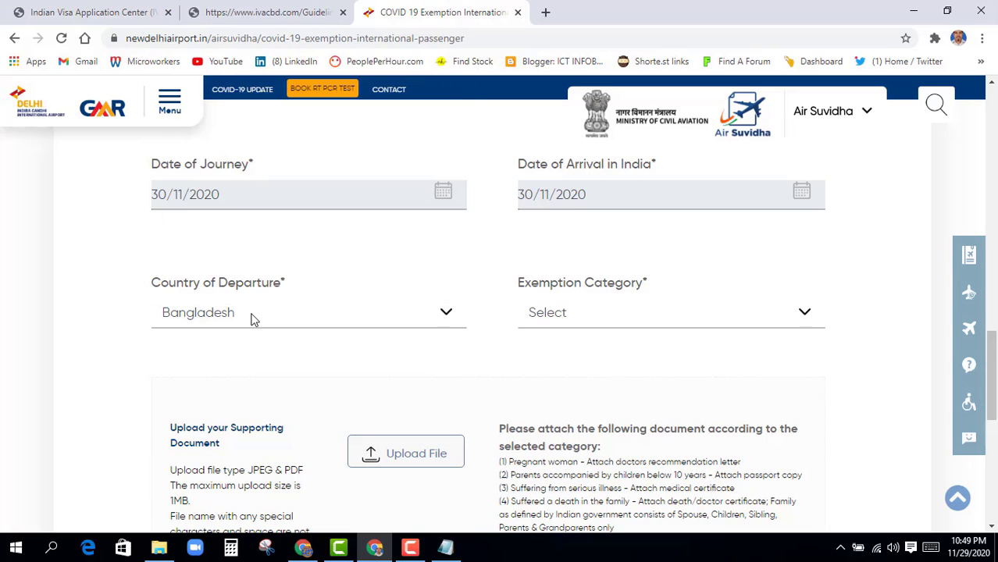
scroll(673, 295, "down", 2)
scroll(649, 297, "up", 1)
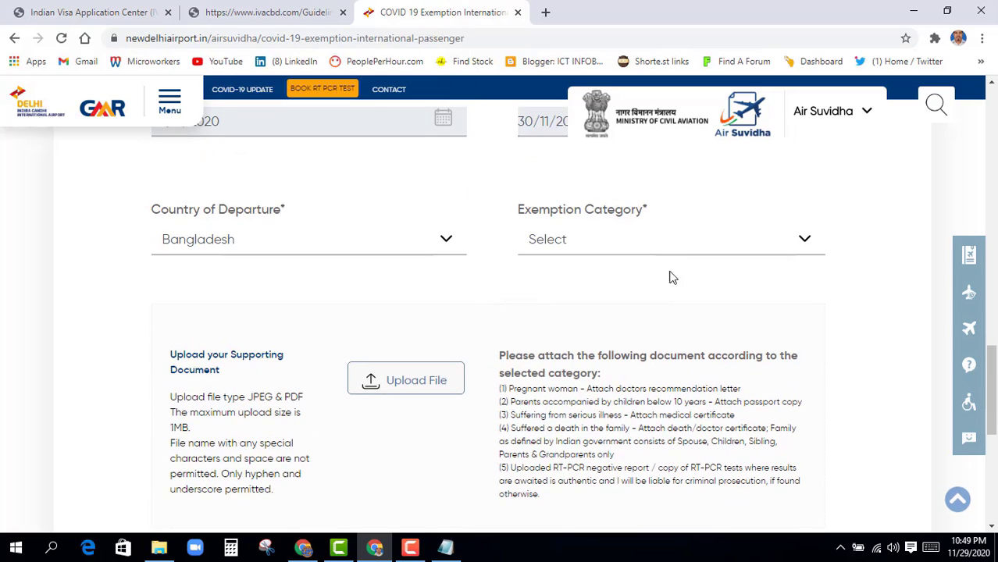
Choose RT PCR test report certificate as the exemption category
left_click(806, 244)
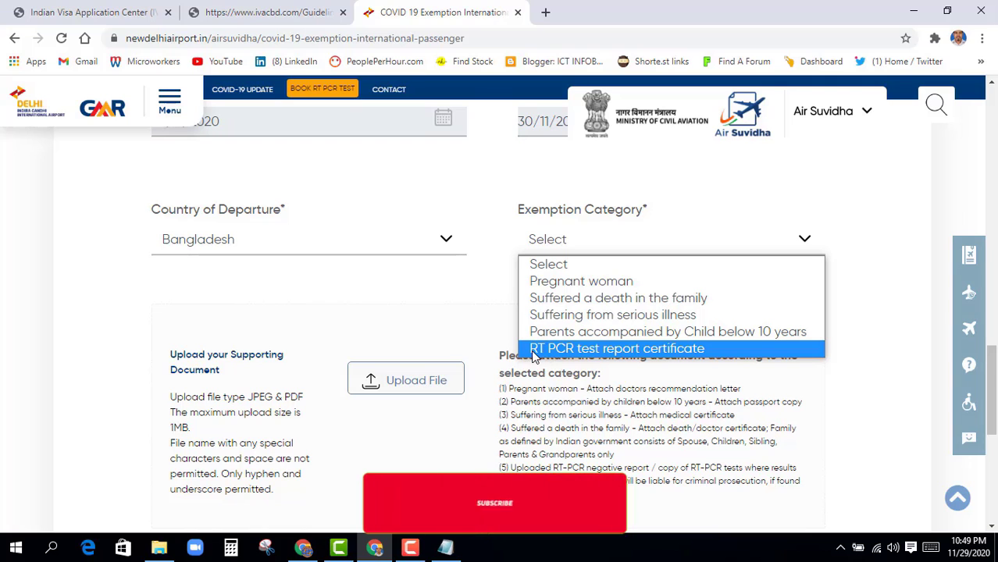
left_click(584, 352)
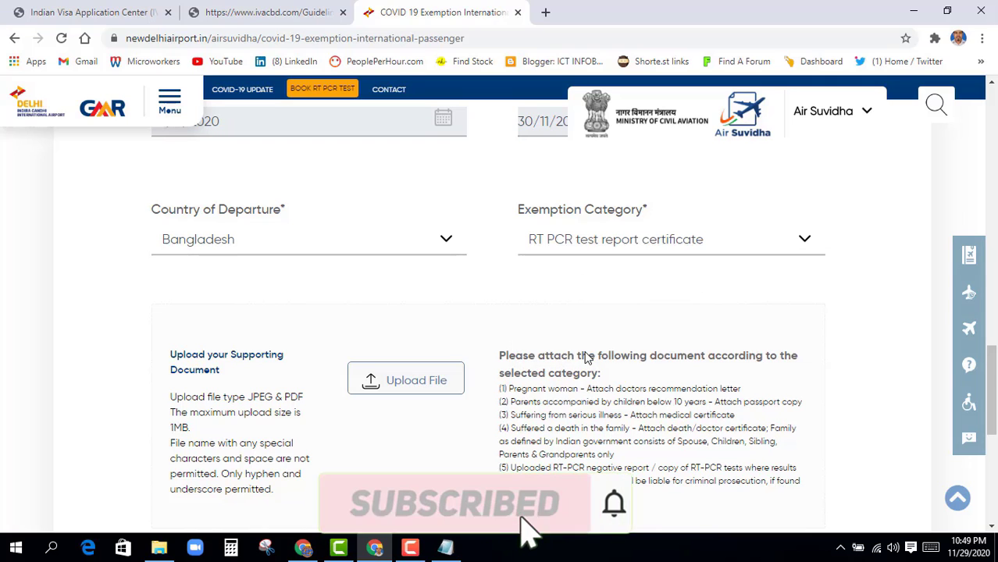
scroll(340, 382, "down", 1)
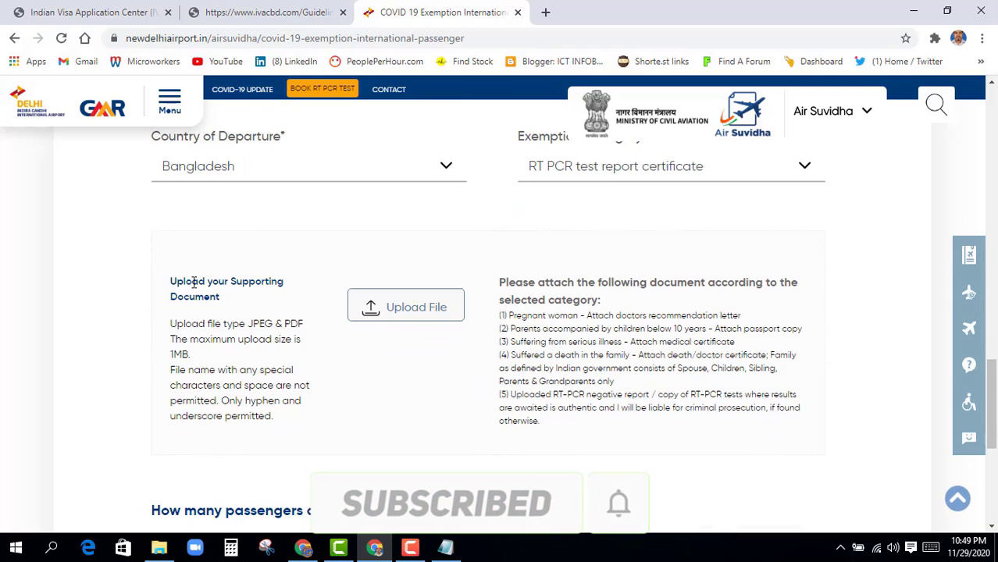
Attach the first passenger's Covid test PDF as the supporting document
left_click(410, 315)
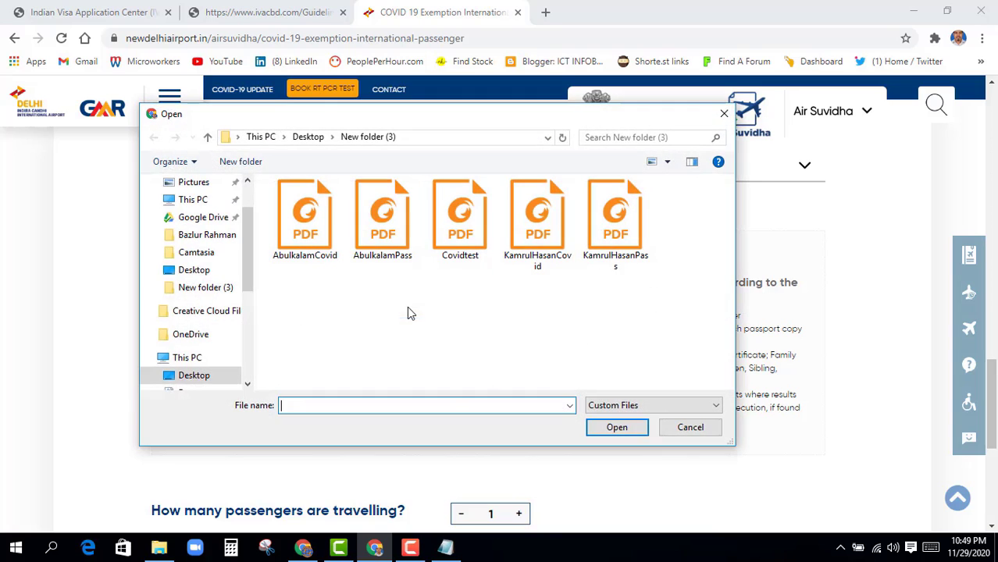
left_click(319, 244)
left_click(617, 427)
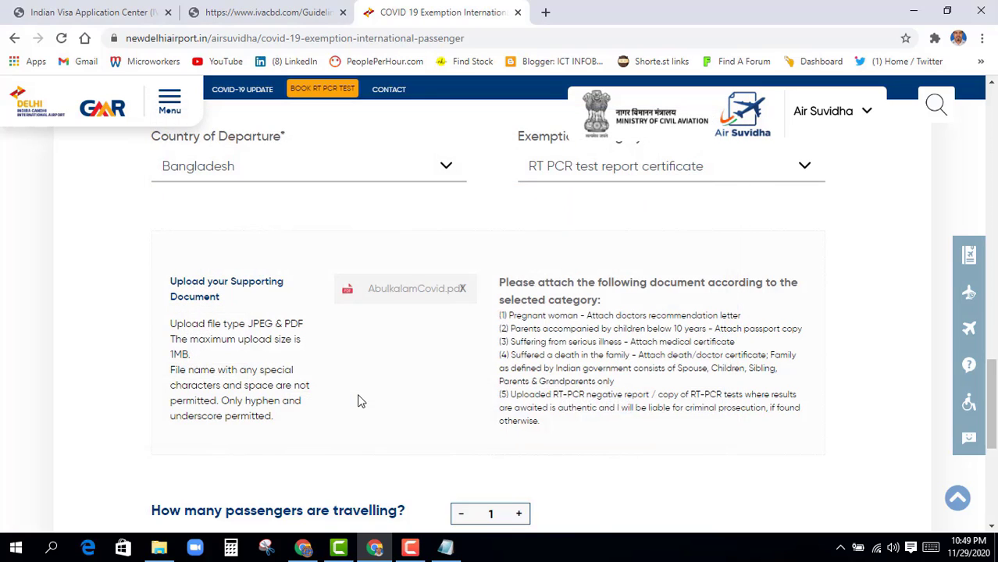
scroll(359, 401, "down", 1)
scroll(359, 401, "down", 3)
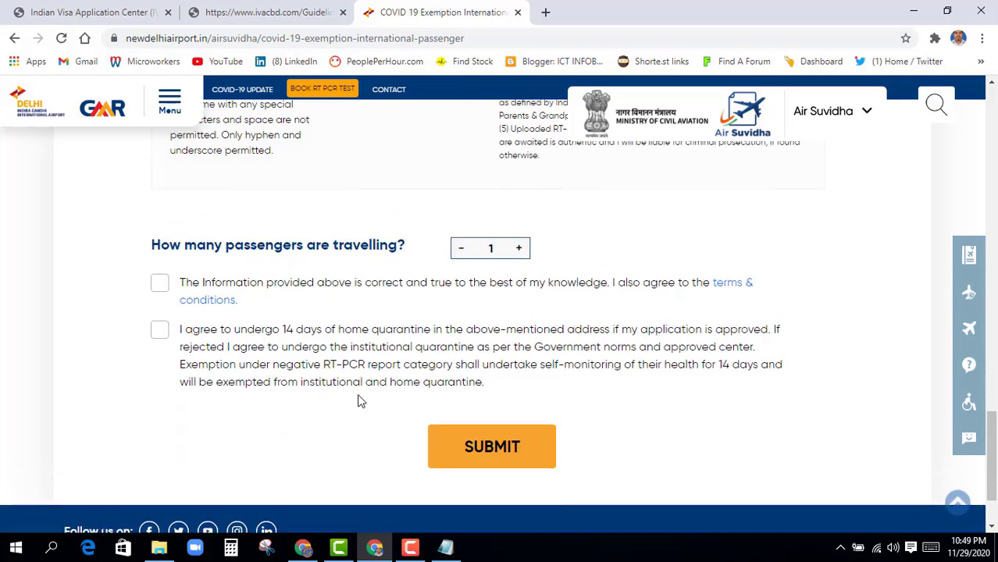
scroll(328, 371, "up", 2)
scroll(328, 370, "down", 1)
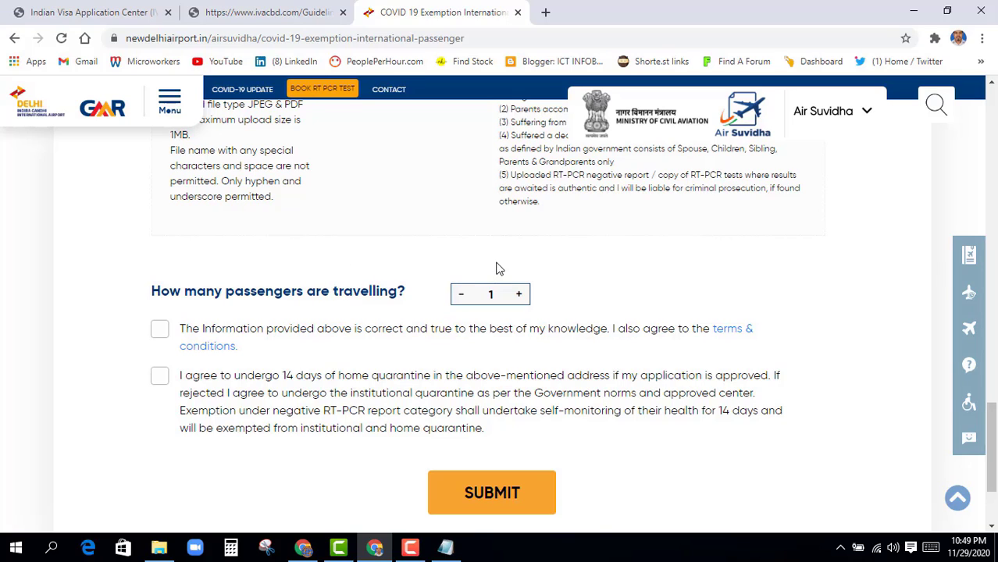
Raise the passenger count to 2 and enter the second passenger's full name
left_click(520, 296)
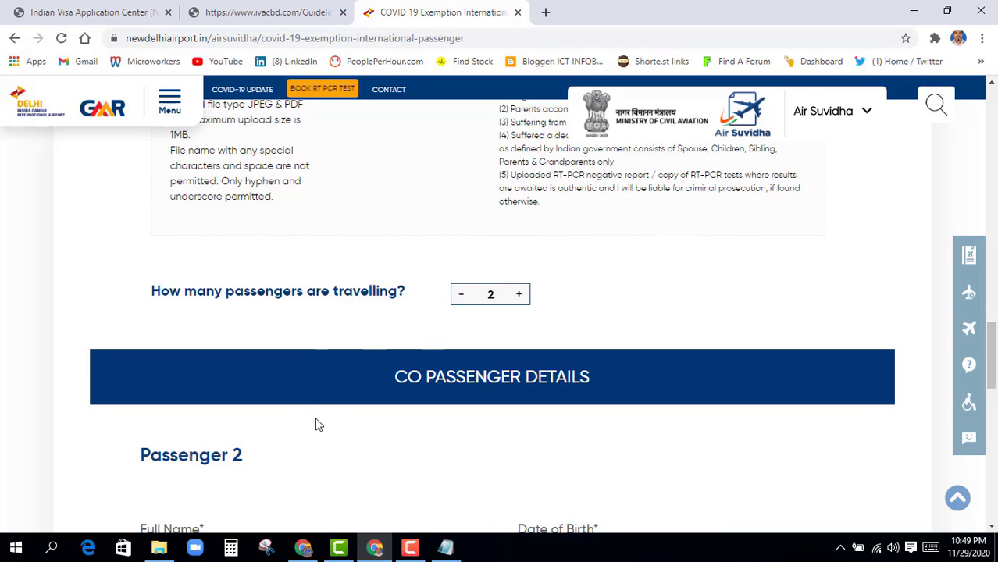
scroll(285, 475, "down", 2)
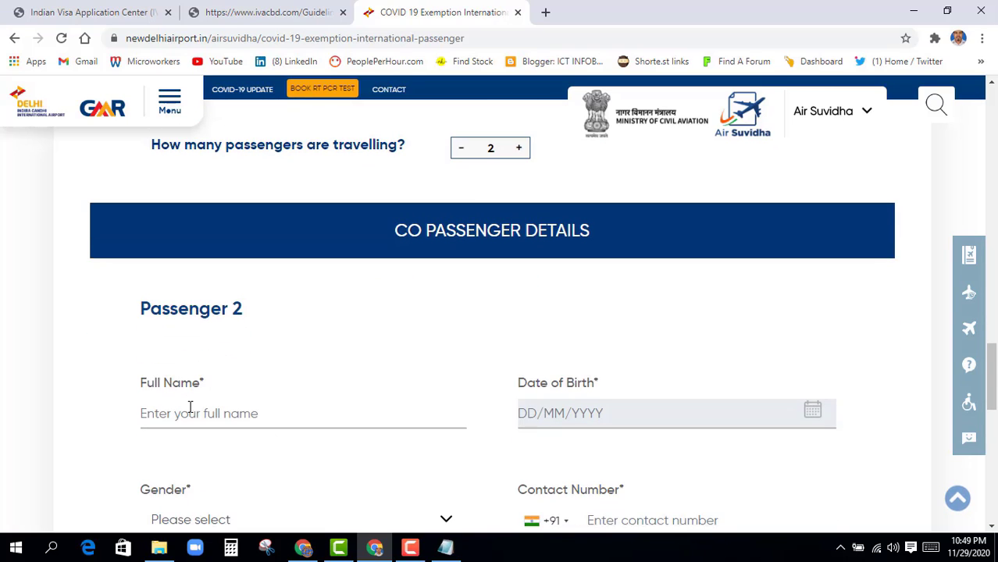
scroll(232, 412, "down", 2)
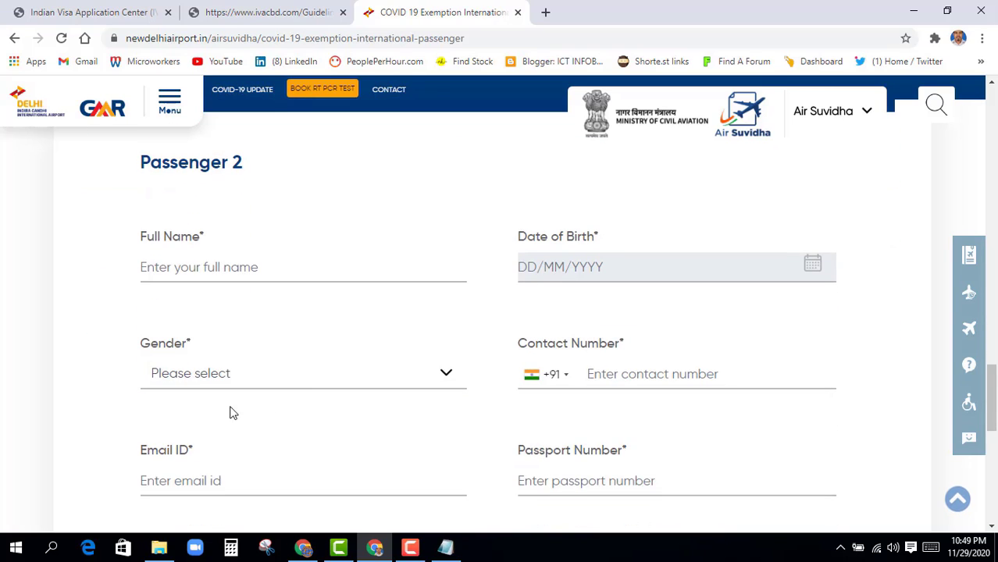
left_click(141, 267)
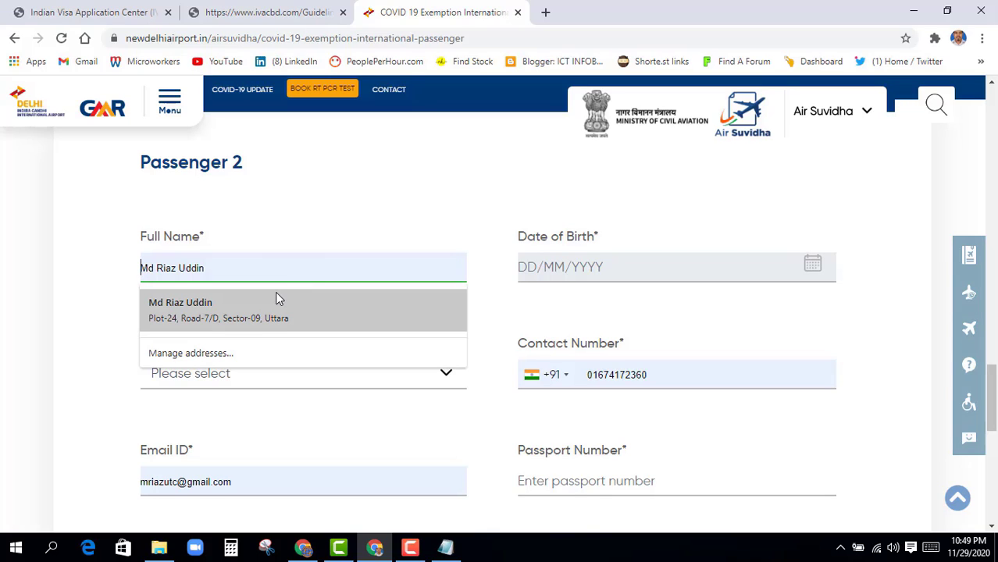
left_click(564, 267)
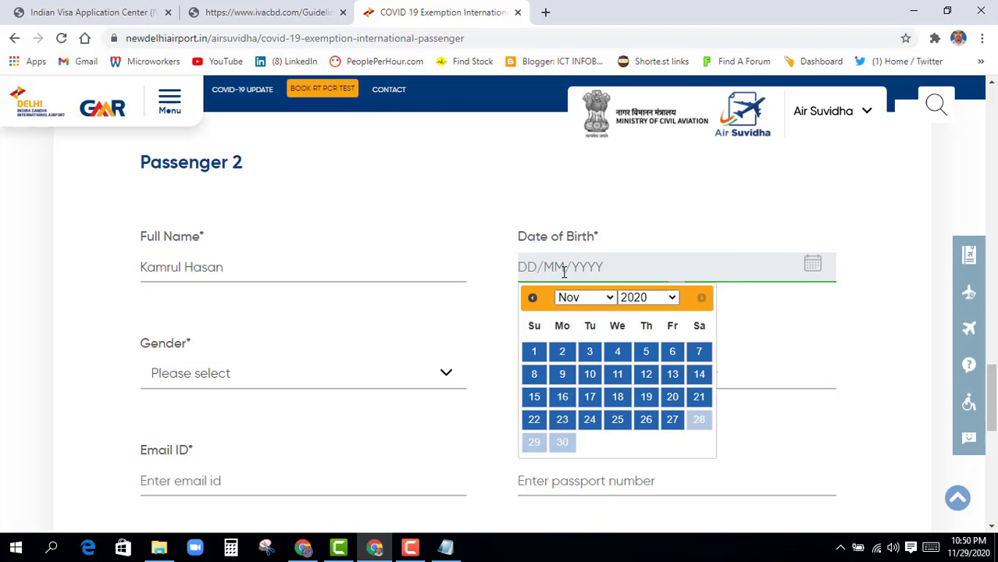
left_click(668, 298)
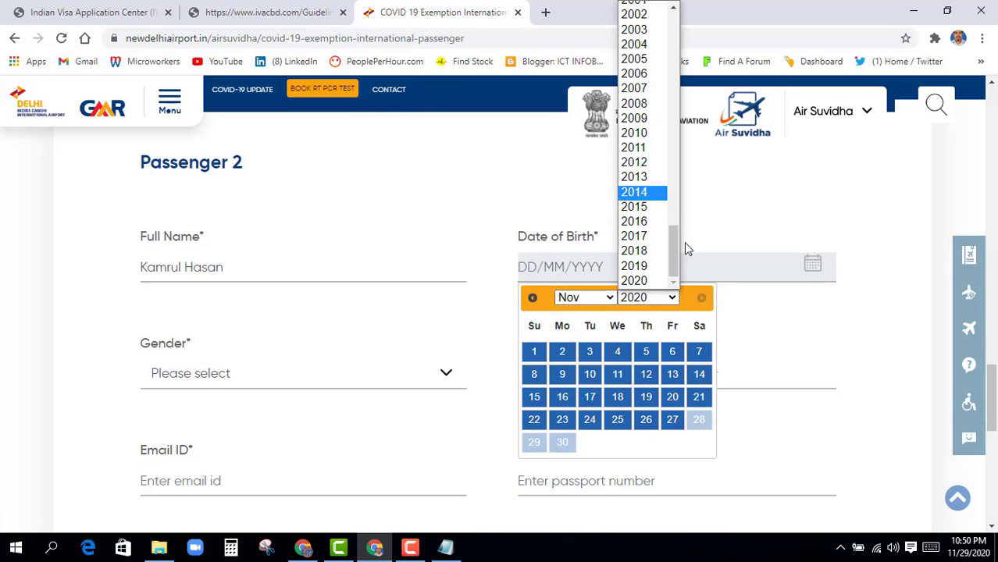
left_click_drag(676, 251, 680, 217)
left_click(662, 83)
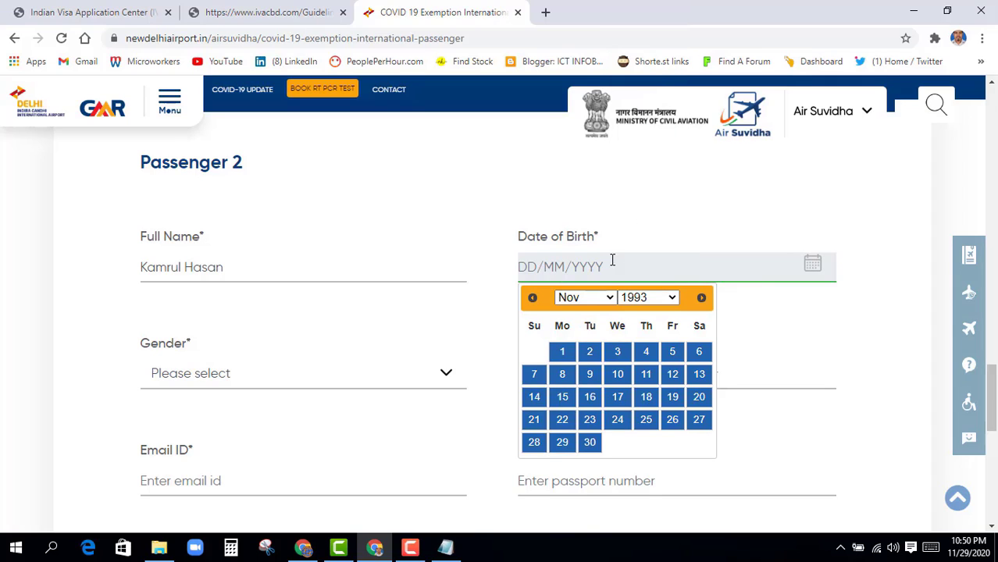
left_click(613, 304)
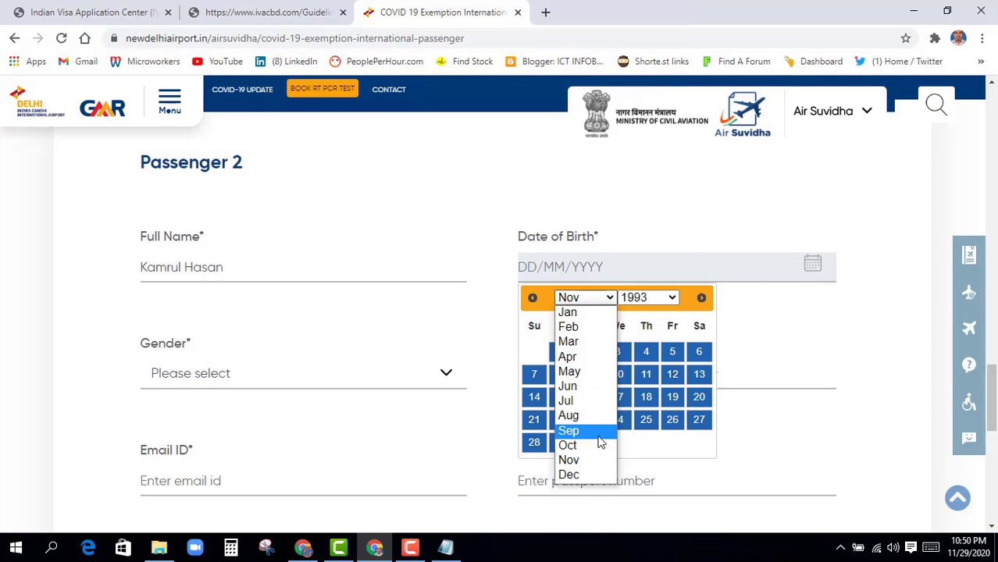
left_click(580, 378)
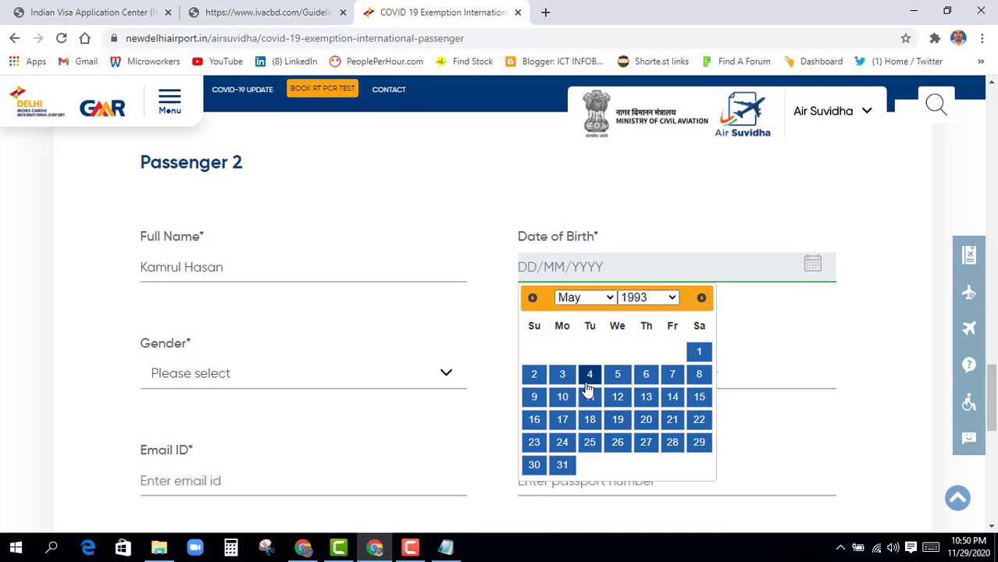
left_click(587, 376)
scroll(316, 420, "down", 1)
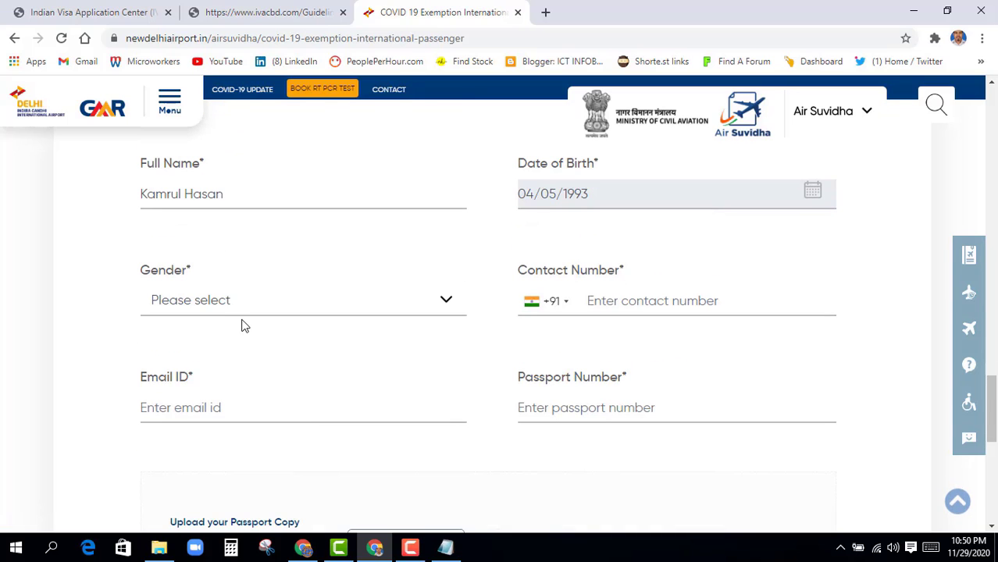
left_click(235, 302)
left_click(180, 348)
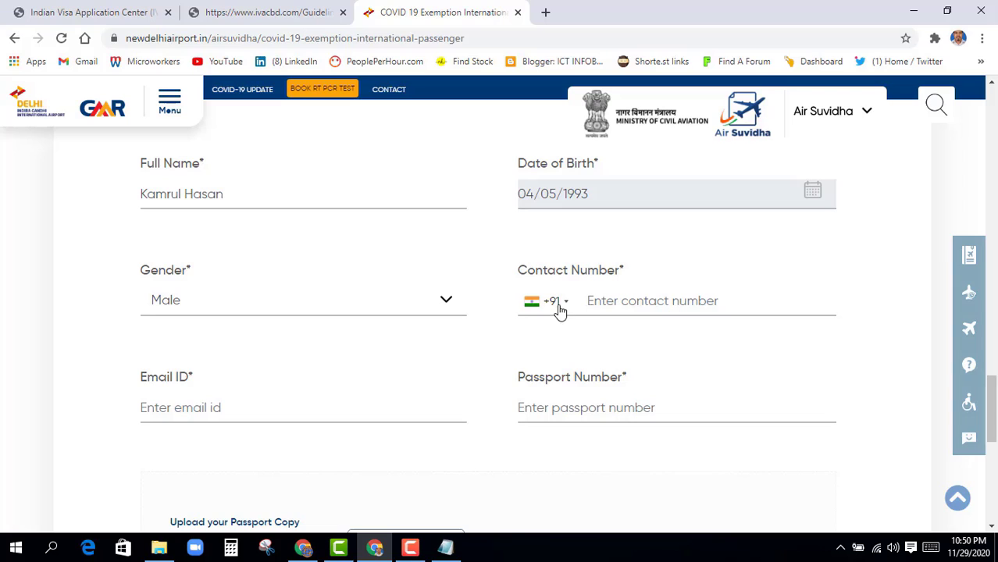
Enter the second passenger's phone number with +880 code and their email address
left_click(567, 309)
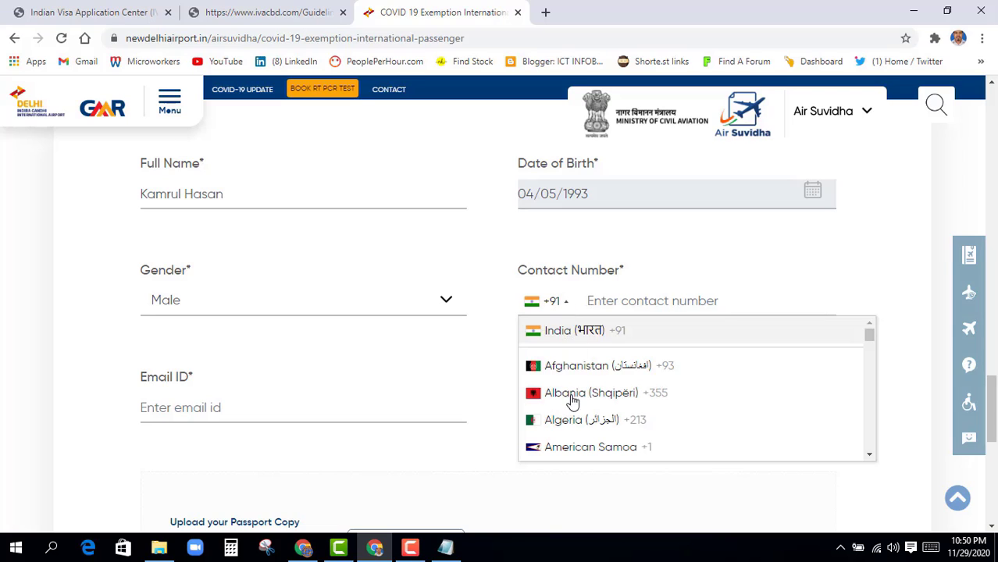
scroll(572, 437, "down", 4)
left_click(574, 447)
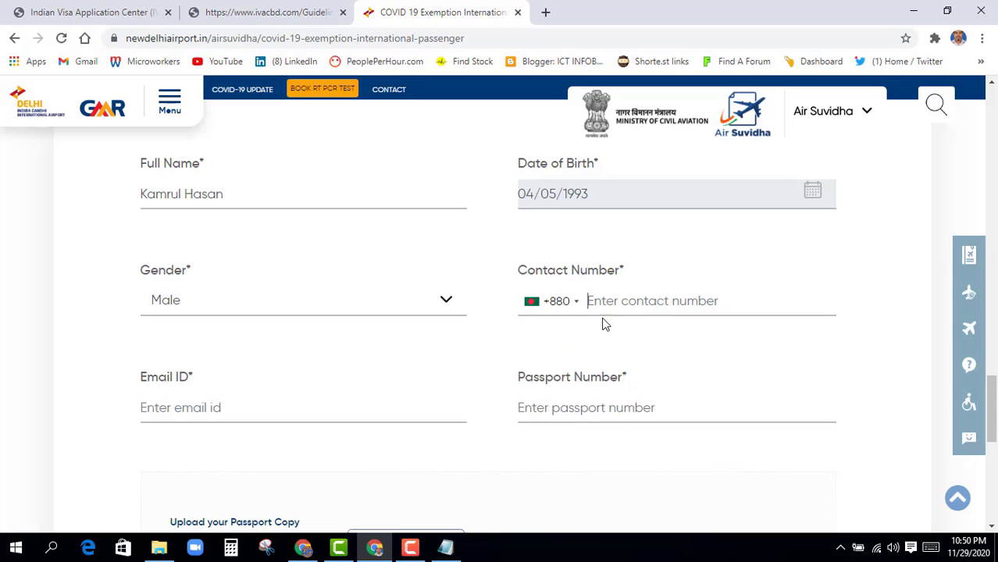
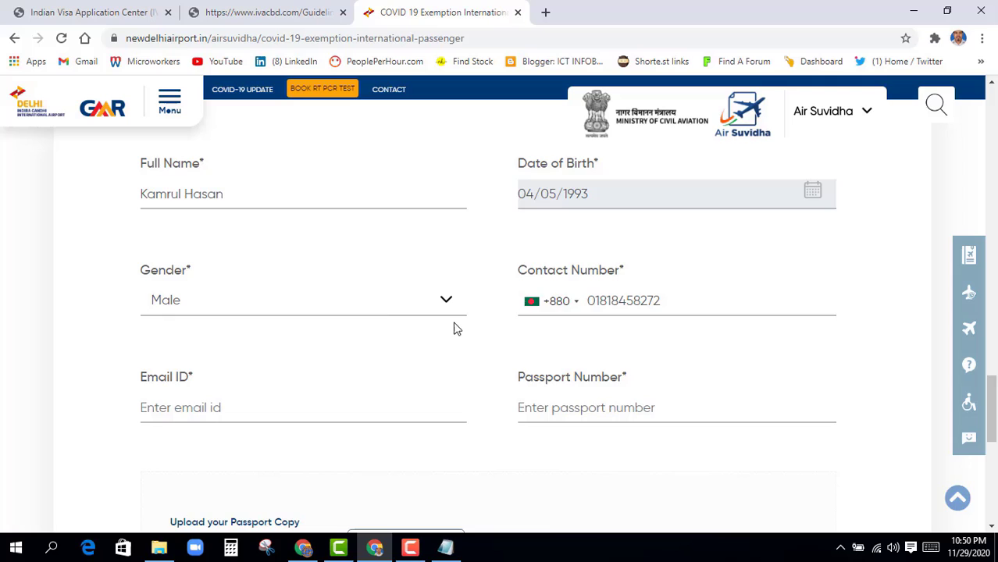
scroll(454, 328, "down", 2)
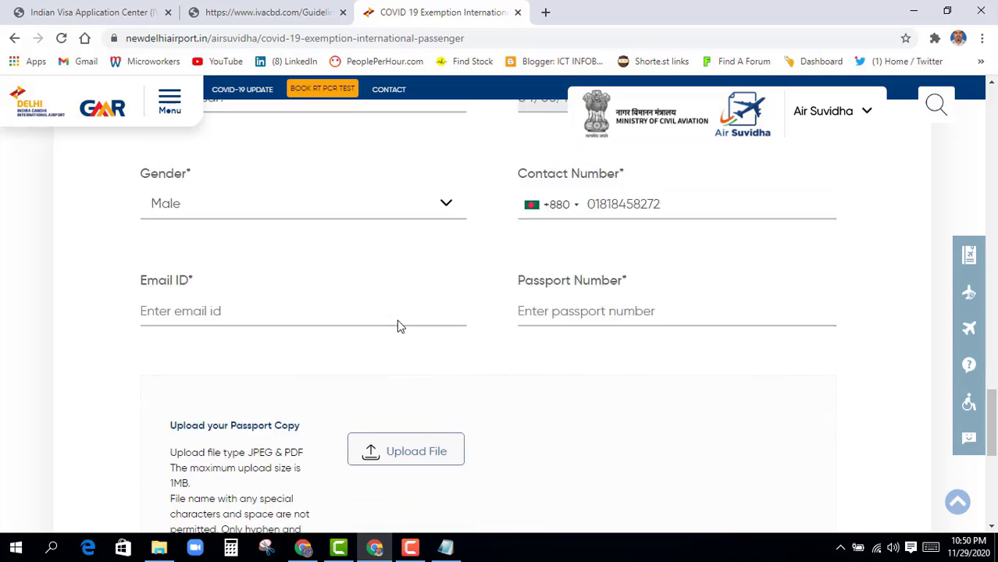
left_click(241, 263)
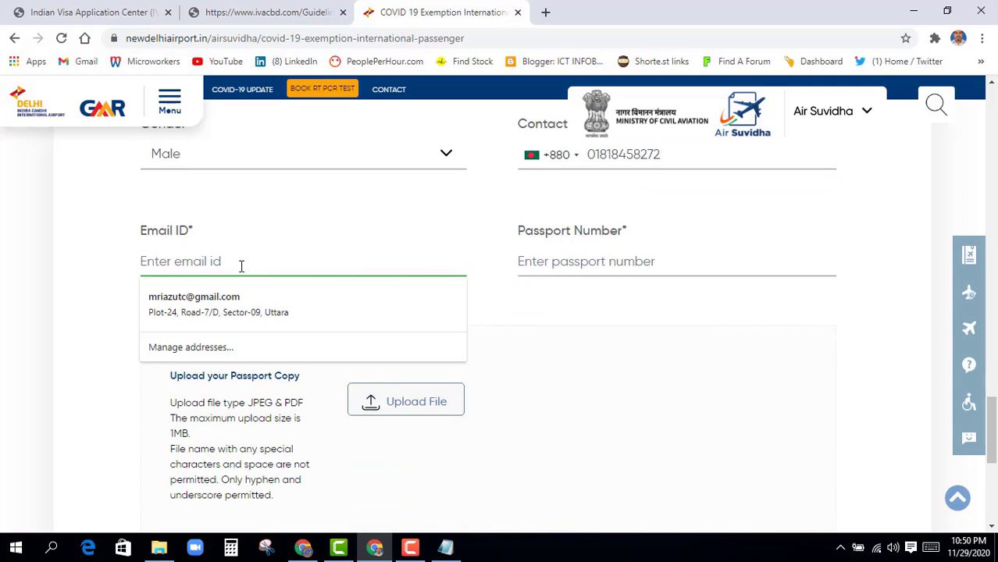
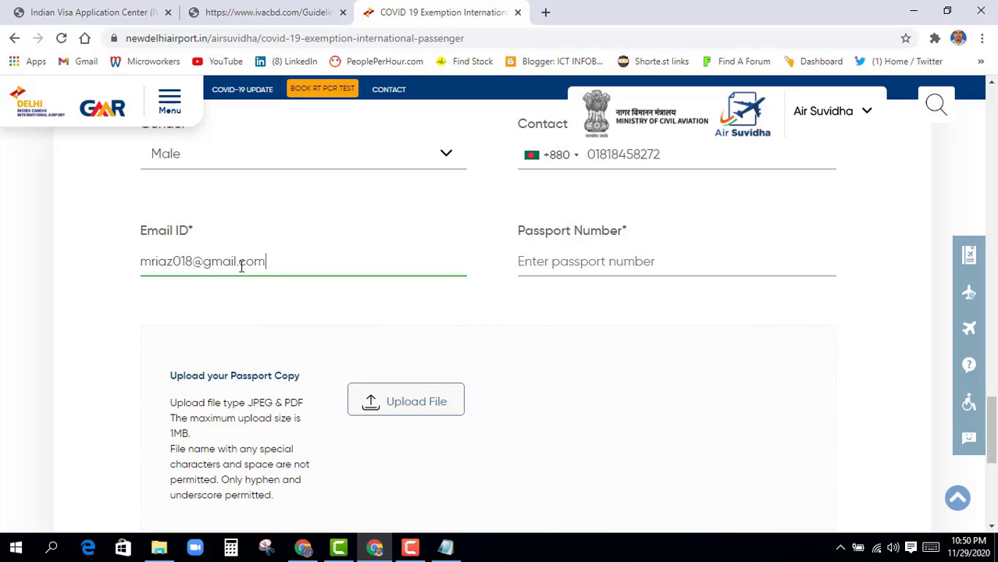
key("Tab")
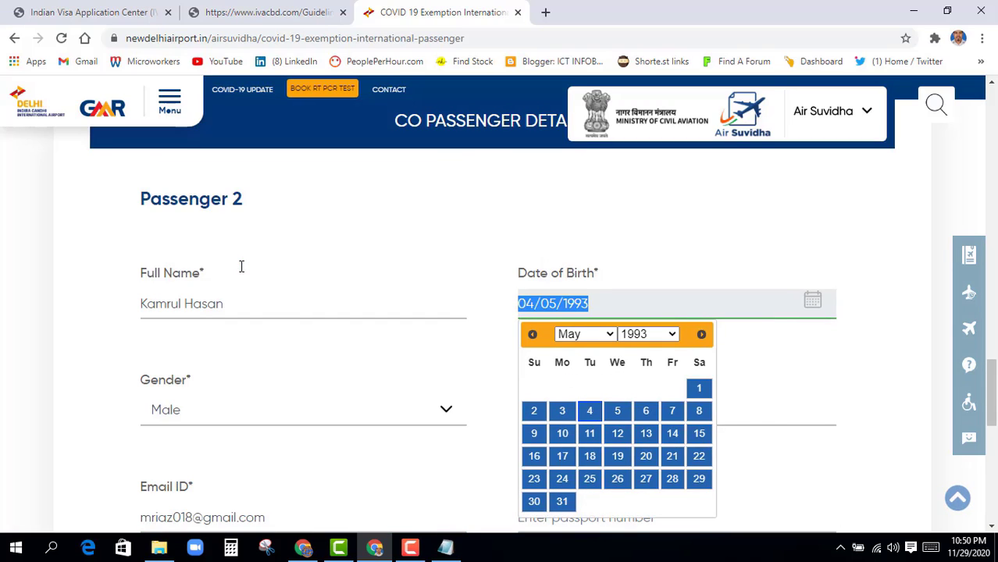
left_click(790, 395)
scroll(748, 391, "down", 1)
scroll(748, 391, "down", 1)
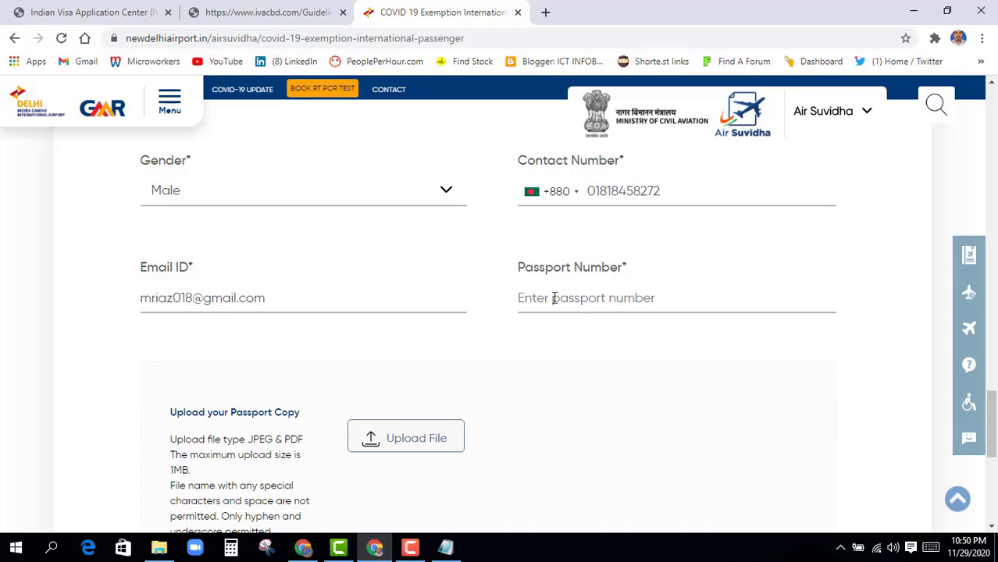
Enter the second passenger's passport number in capital letters
left_click(524, 303)
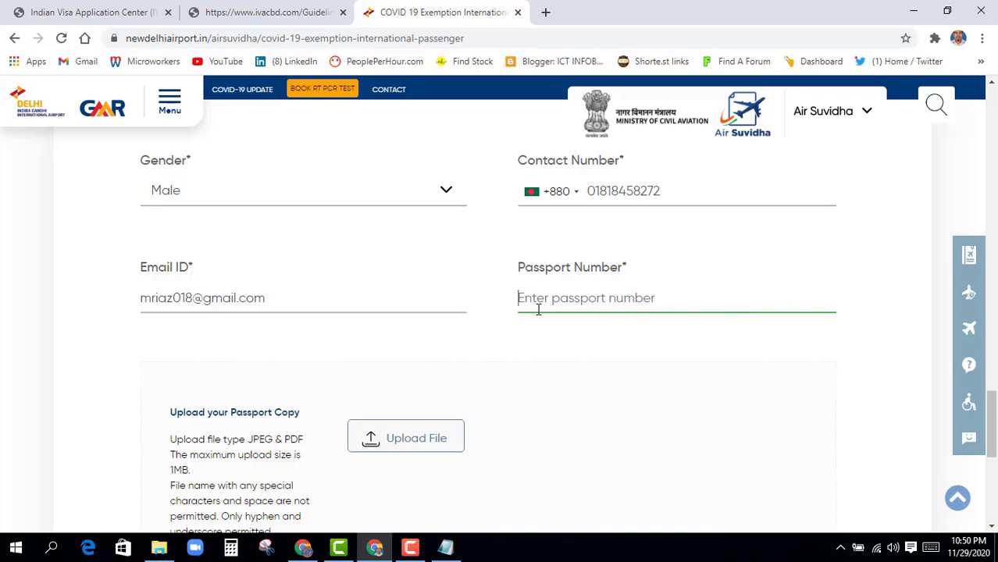
type("ef")
key("BackSpace")
key("BackSpace")
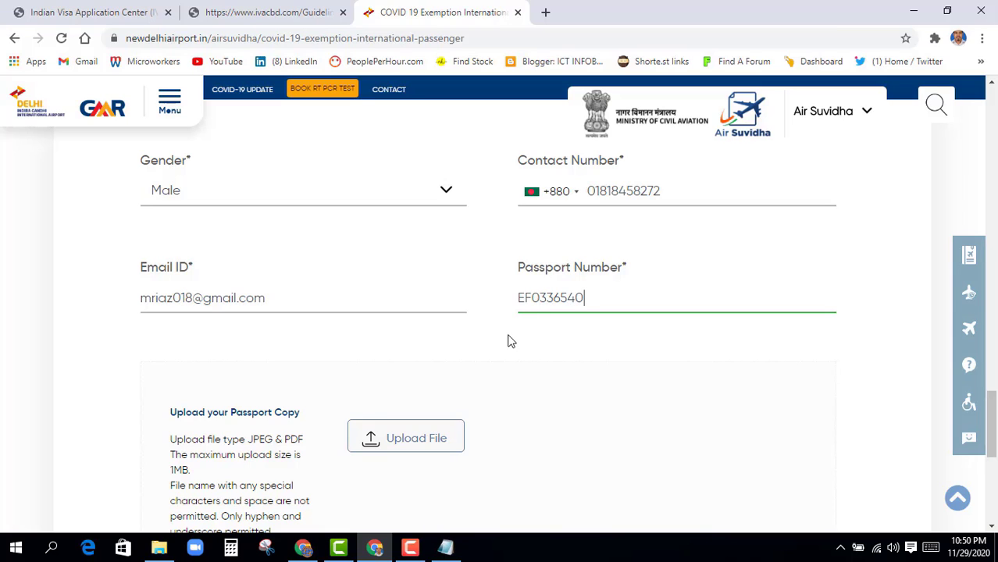
left_click(506, 338)
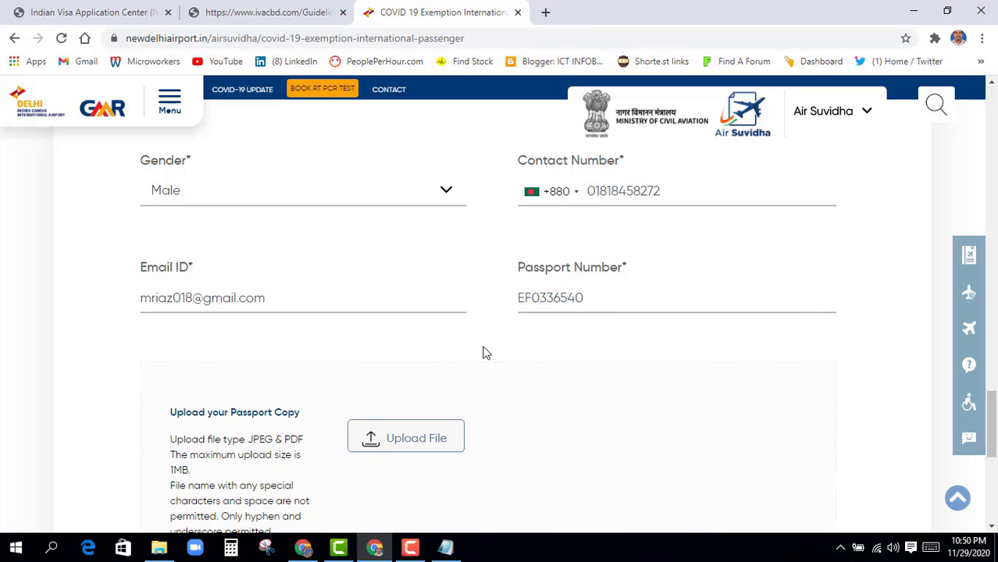
scroll(483, 353, "down", 2)
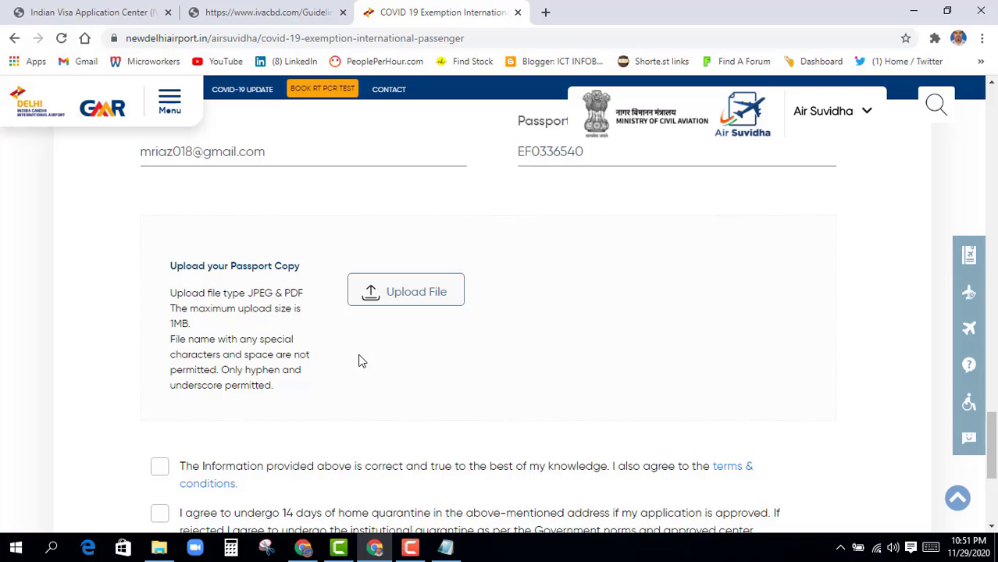
Attach the second passenger's passport PDF
left_click(415, 293)
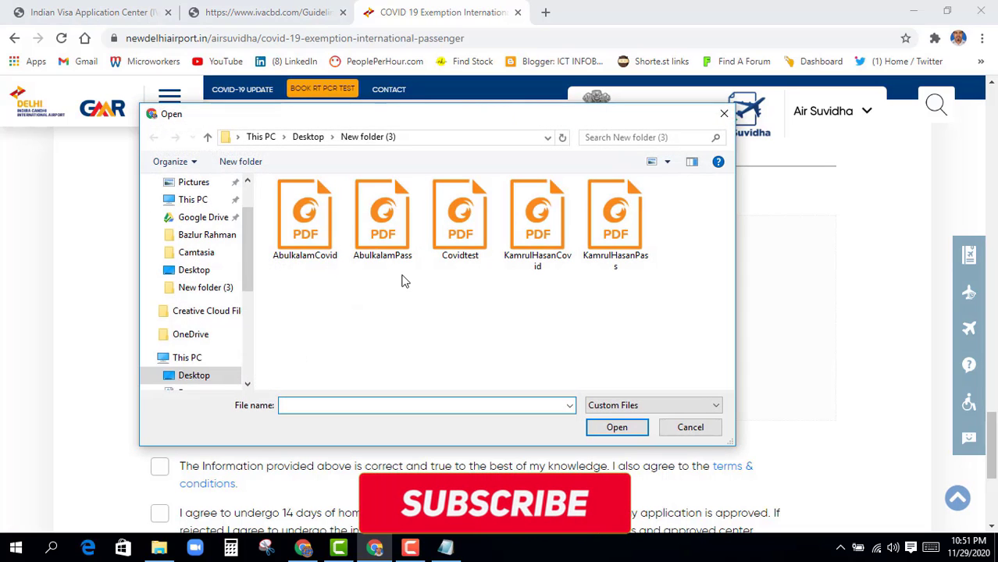
left_click(631, 264)
left_click(635, 428)
scroll(412, 406, "down", 1)
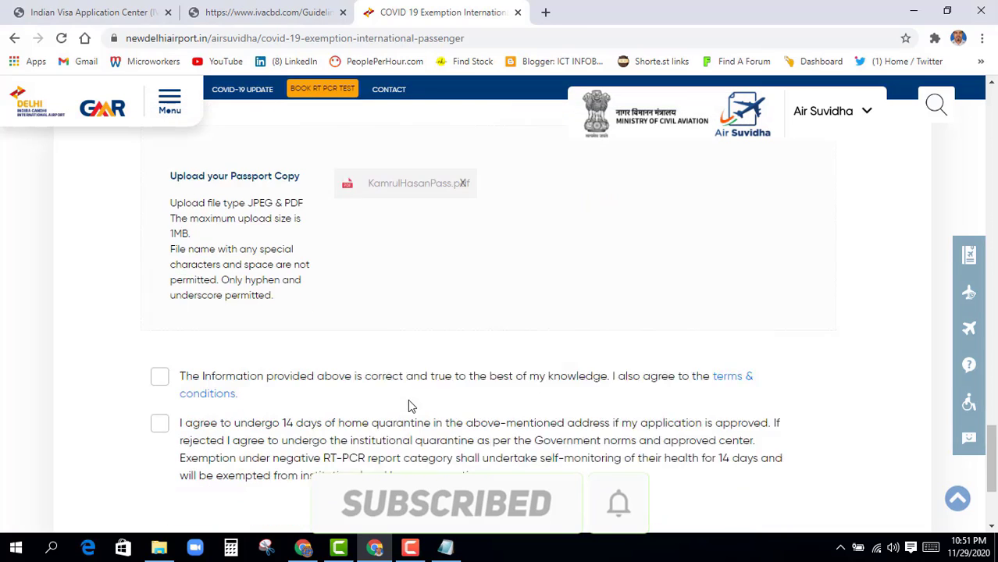
scroll(409, 406, "down", 2)
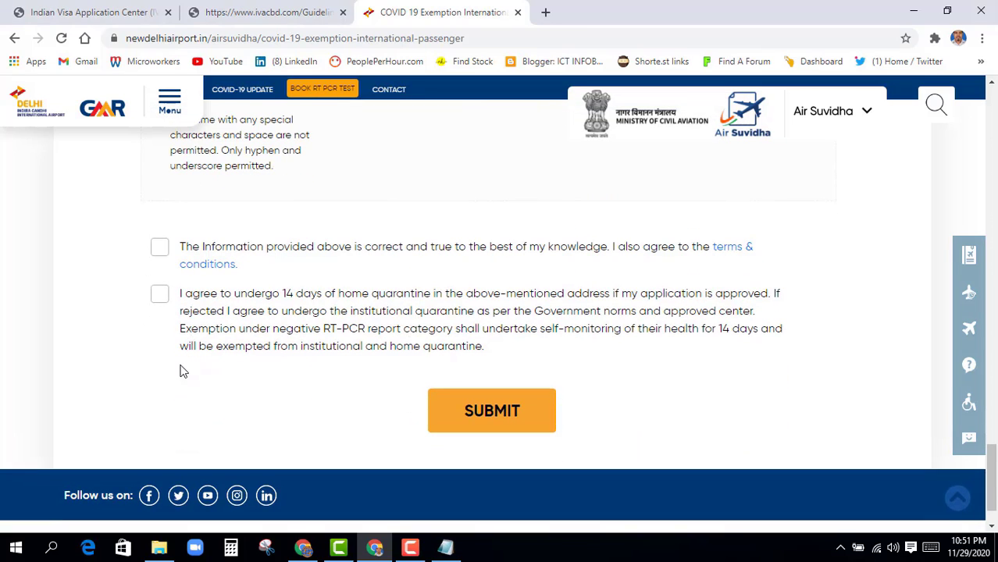
scroll(179, 372, "up", 1)
Tick the correctness and 14-day home quarantine declarations, submit, and view the reference number
left_click(160, 321)
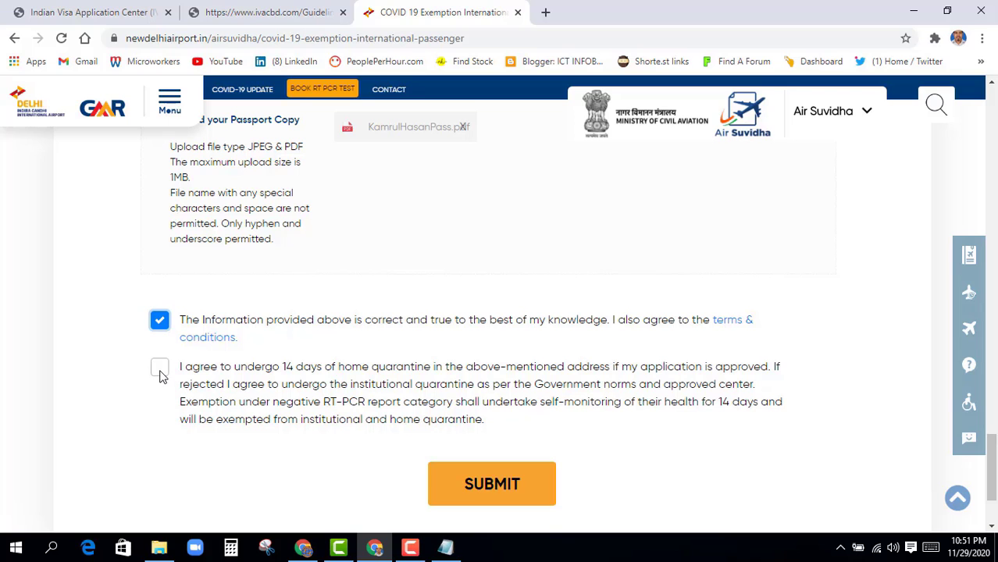
left_click(160, 371)
scroll(198, 442, "down", 2)
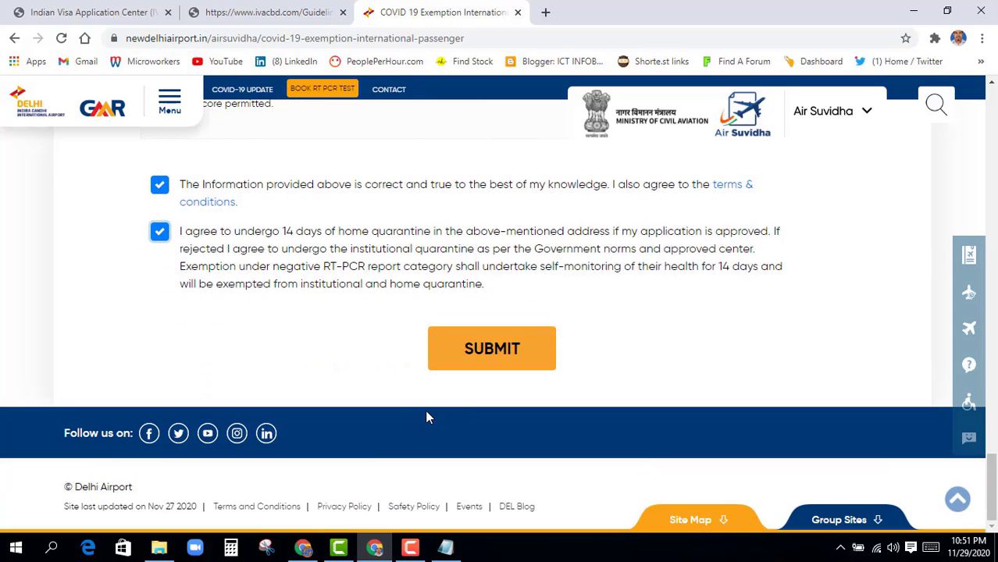
scroll(406, 410, "up", 1)
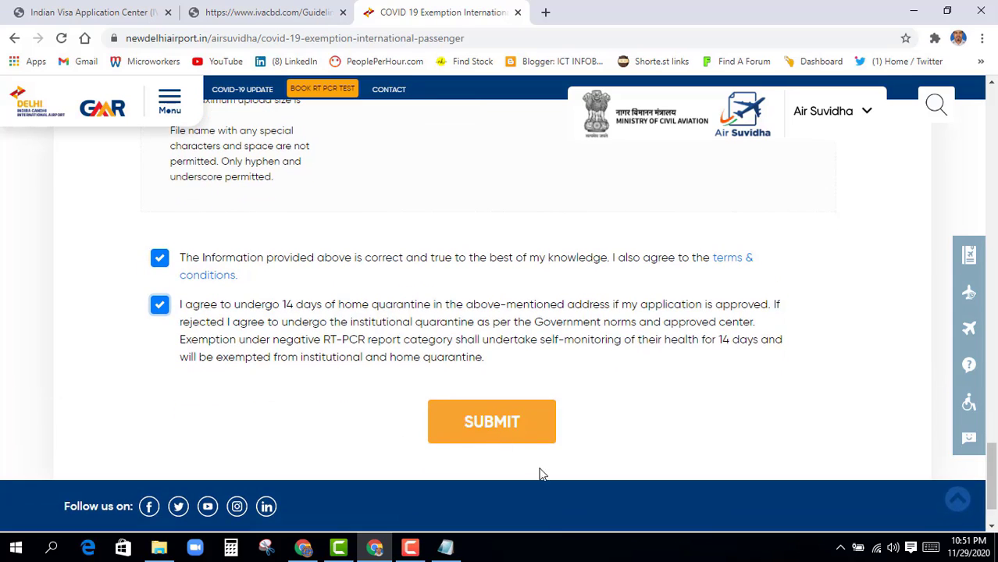
left_click(498, 426)
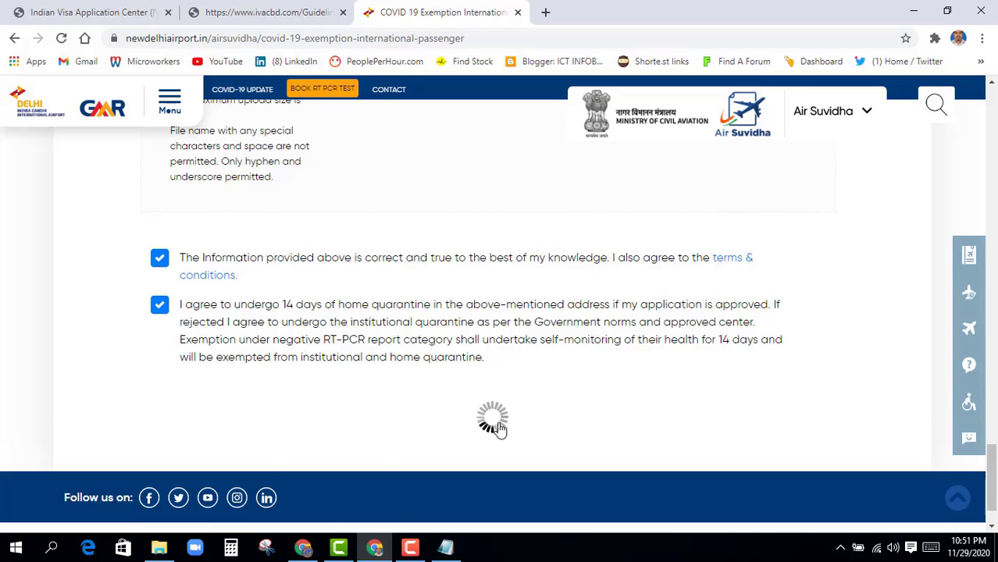
scroll(282, 392, "down", 6)
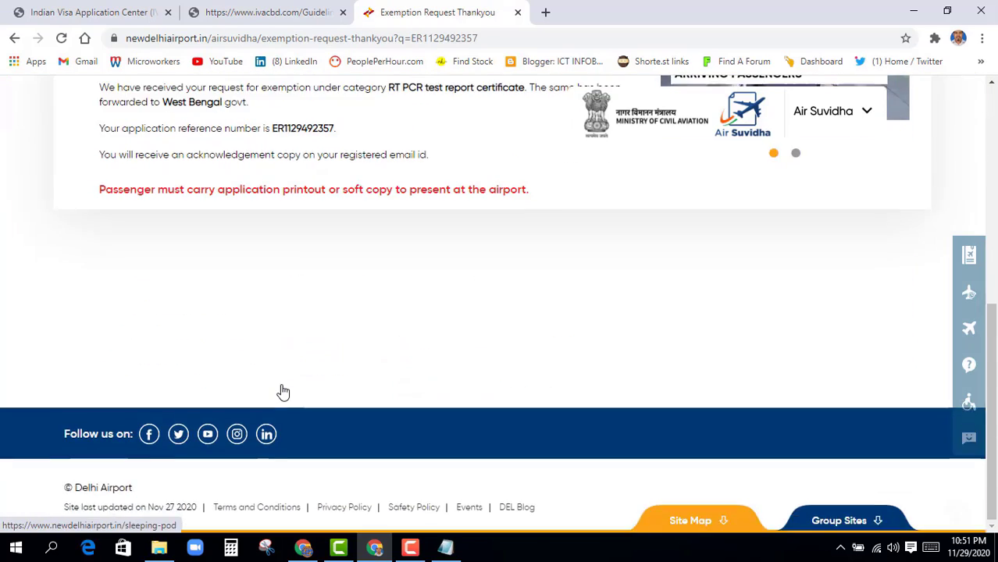
scroll(283, 392, "up", 6)
scroll(283, 391, "down", 3)
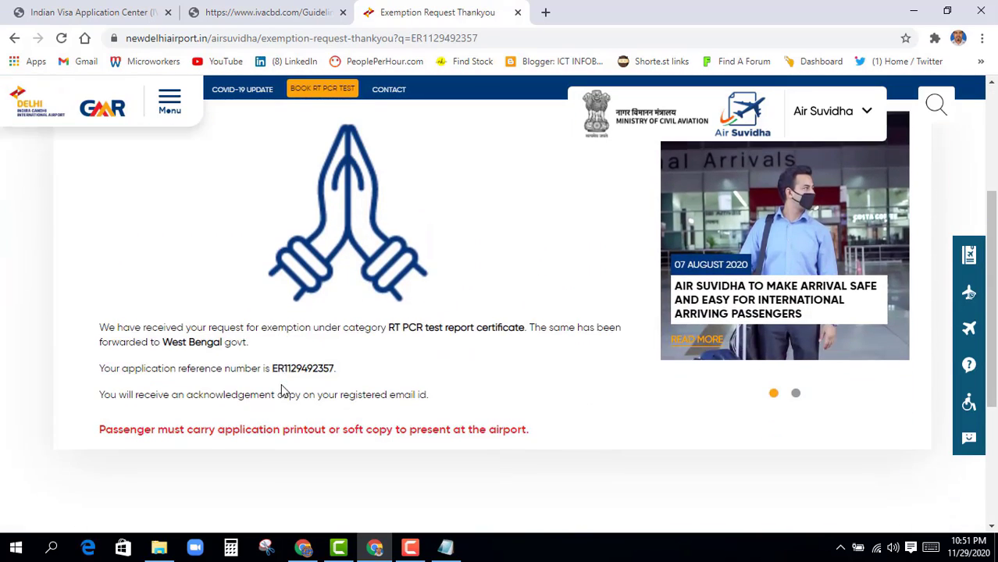
Open the Air Suvidha registration confirmation email in Gmail in a new tab
left_click(545, 14)
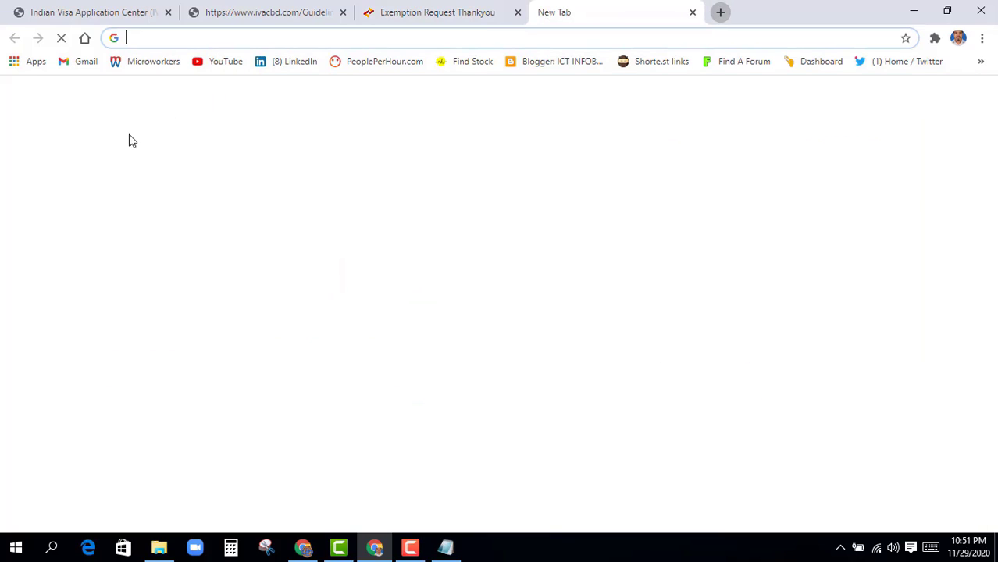
left_click(86, 61)
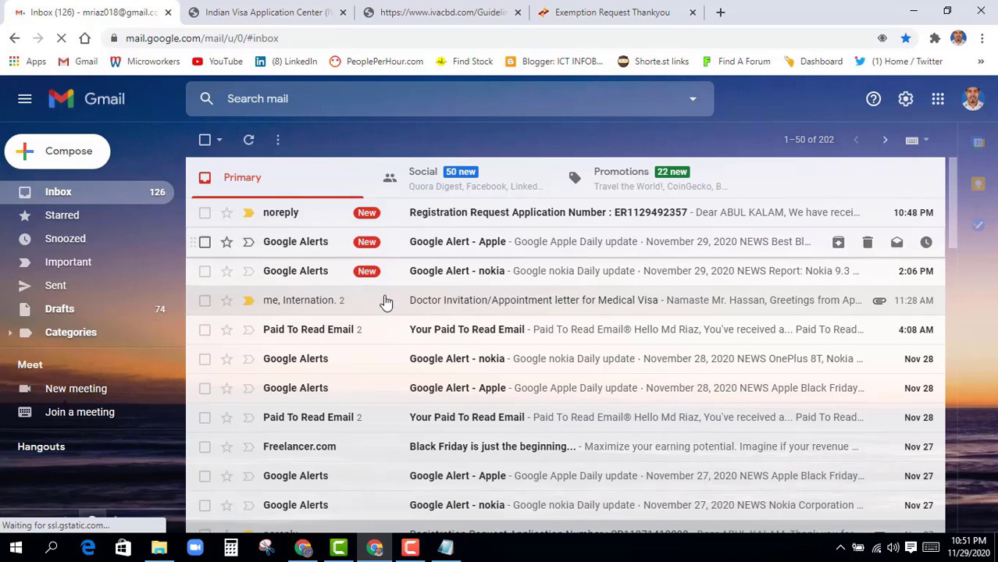
left_click(448, 221)
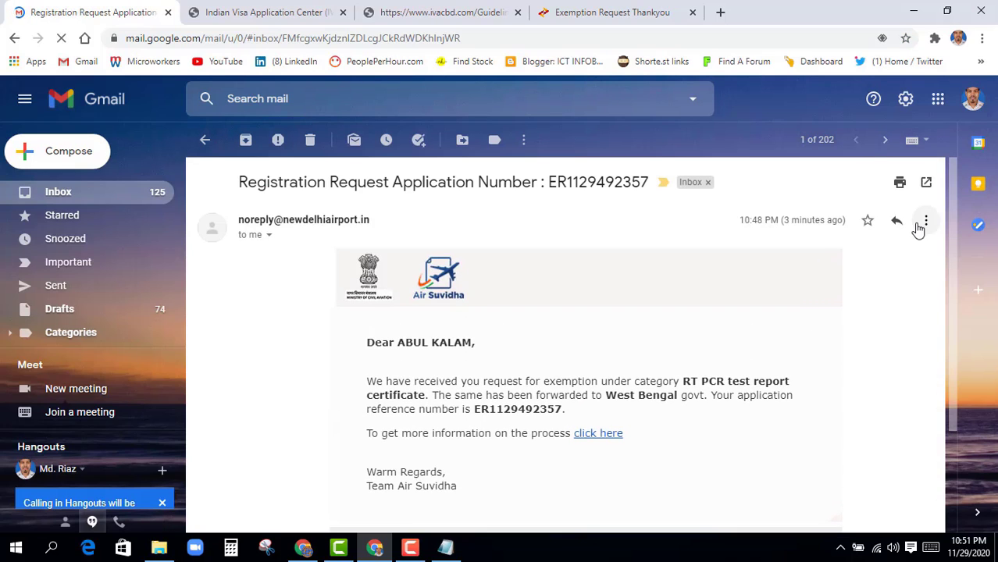
Preview the email's printable version, then cancel and close the print view
left_click(922, 226)
left_click(752, 320)
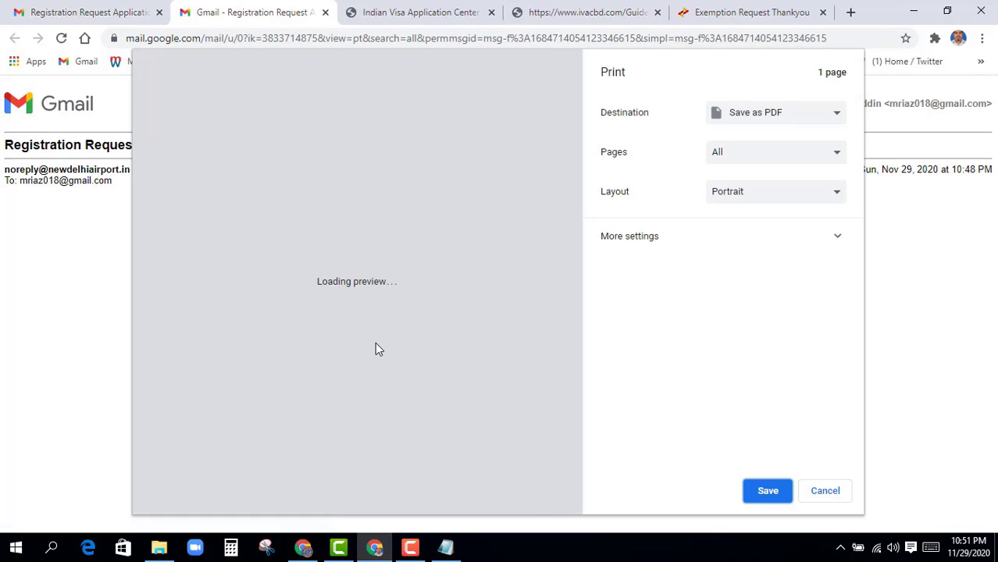
left_click(826, 492)
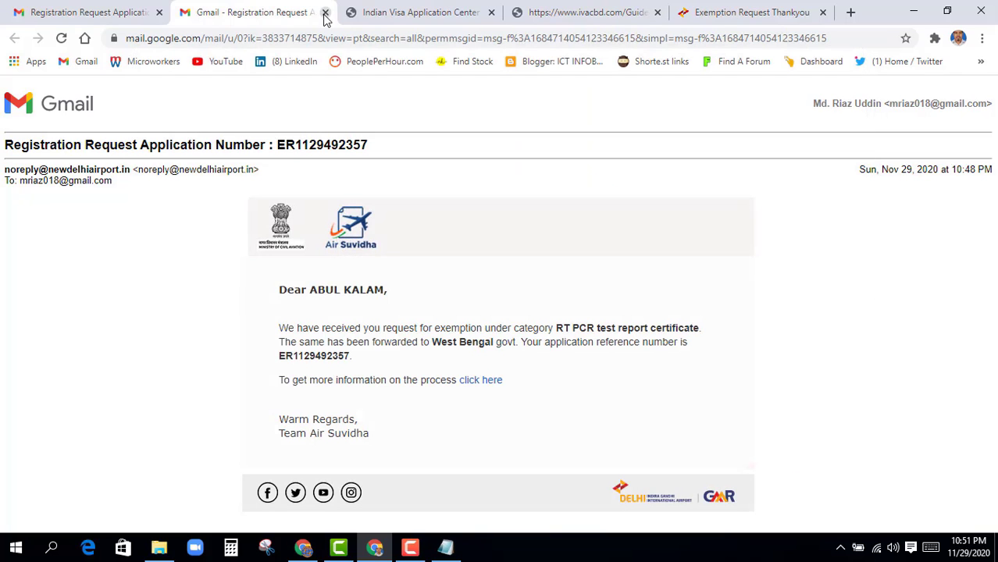
left_click(326, 13)
From the thank-you page, choose Fill Self Reporting Form in the Air Suvidha services menu
left_click(591, 16)
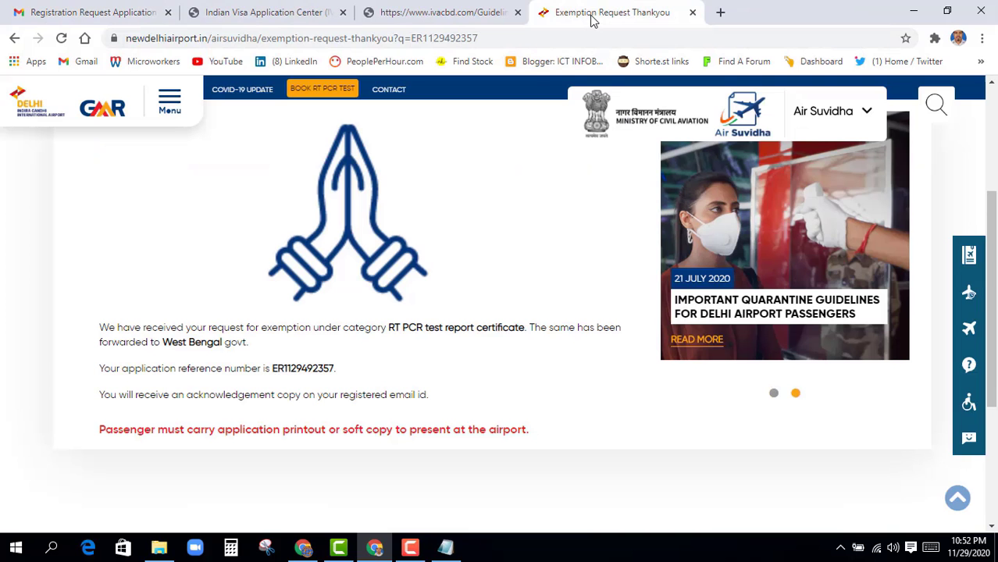
scroll(605, 350, "up", 3)
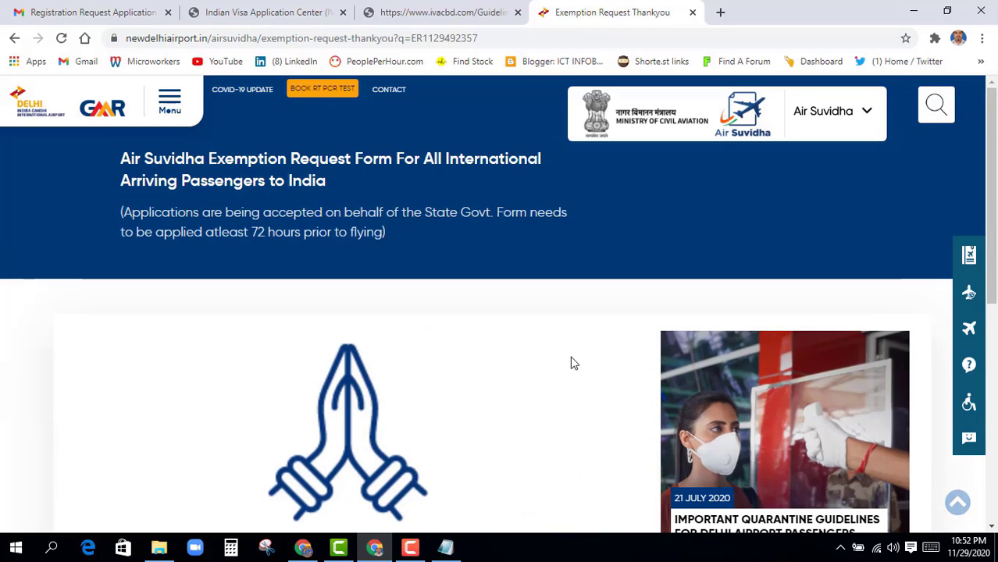
left_click(871, 116)
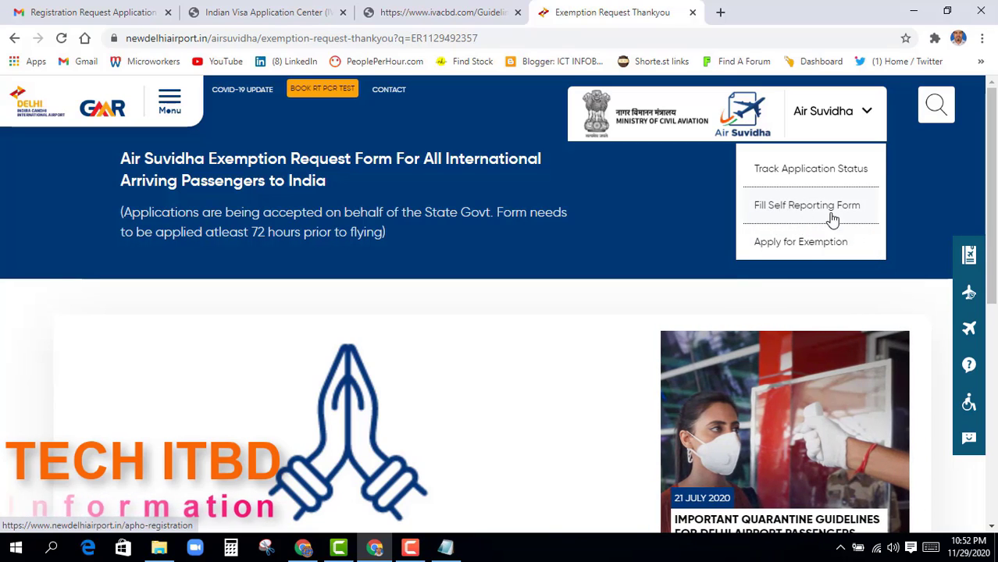
left_click(807, 217)
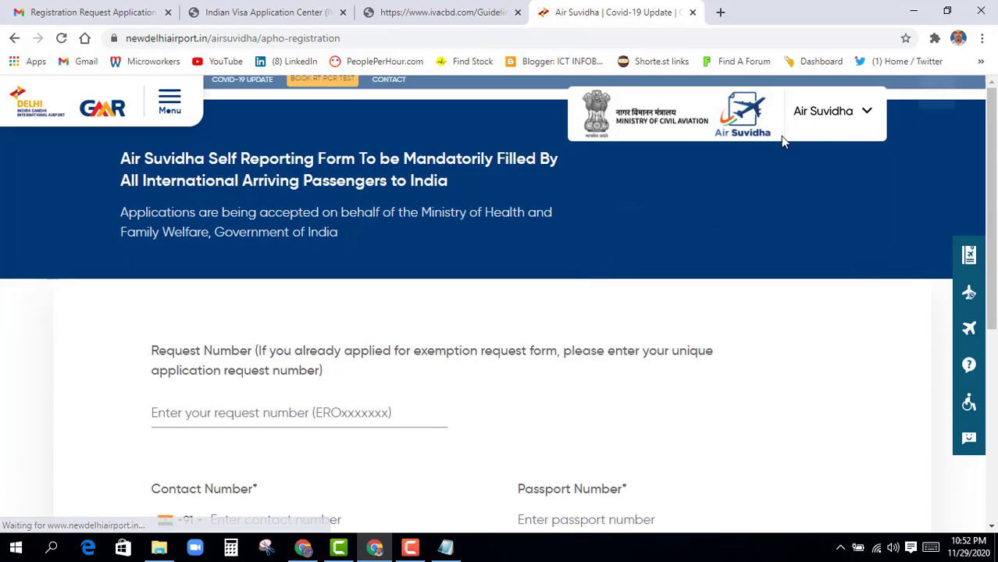
scroll(353, 337, "down", 1)
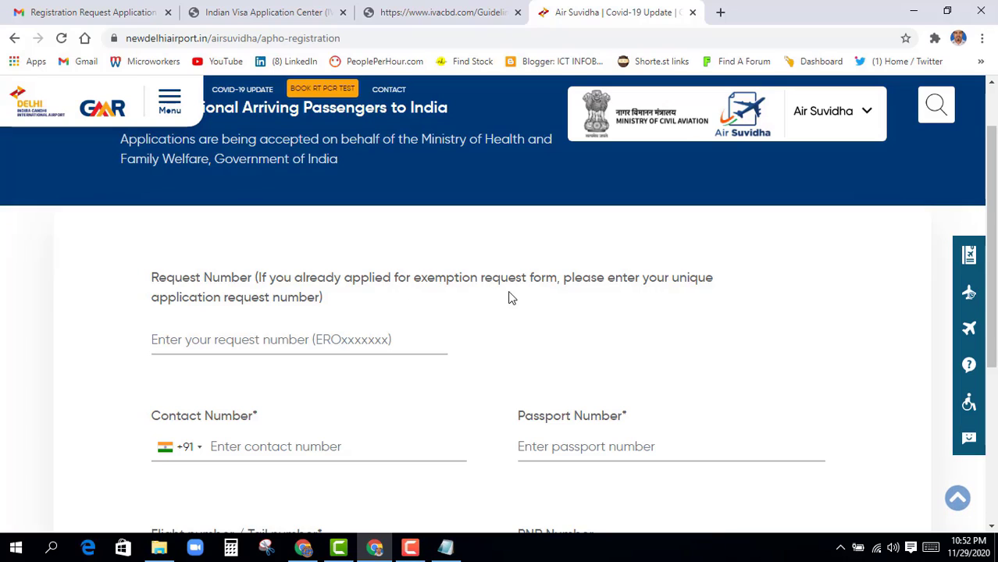
Copy the application reference number from the email into the Request Number field
left_click(130, 11)
scroll(493, 400, "down", 1)
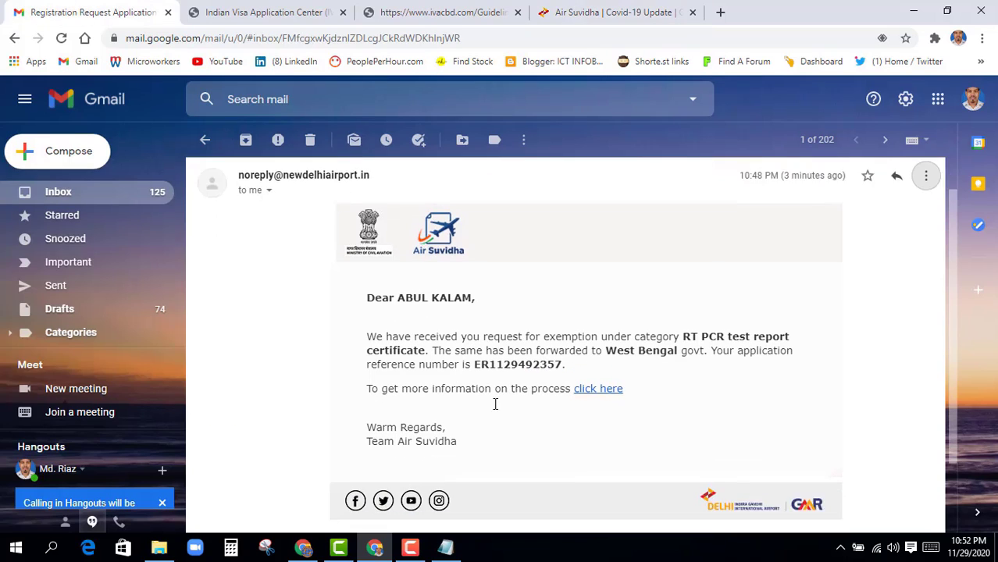
left_click_drag(475, 338, 566, 338)
key("ctrl+c")
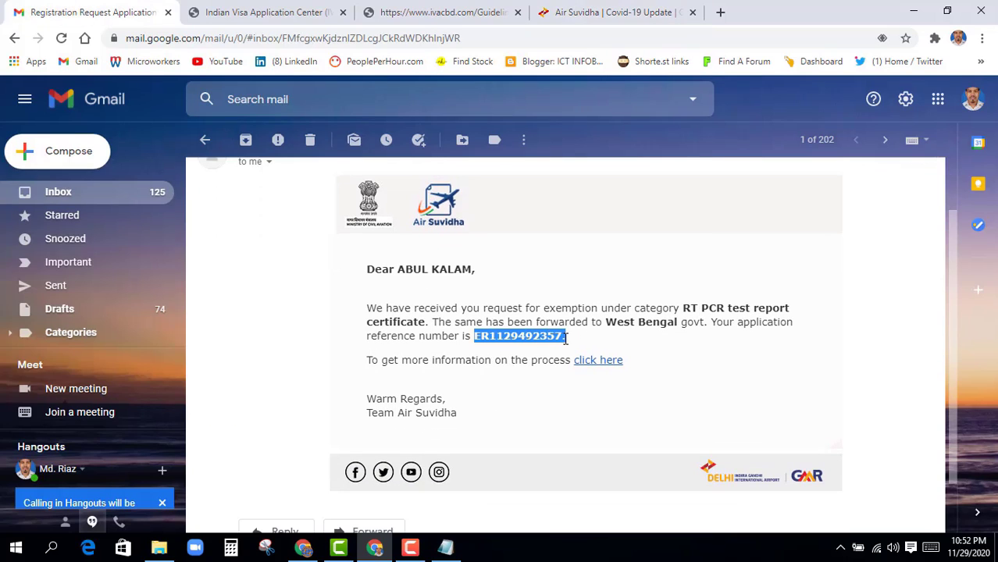
left_click(603, 17)
left_click(316, 342)
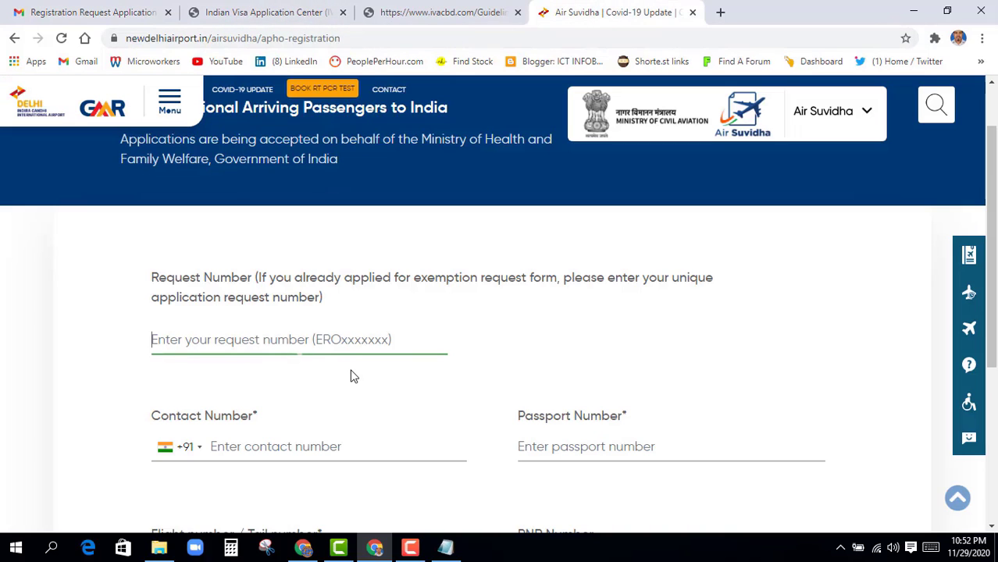
key("ctrl+v")
left_click(316, 384)
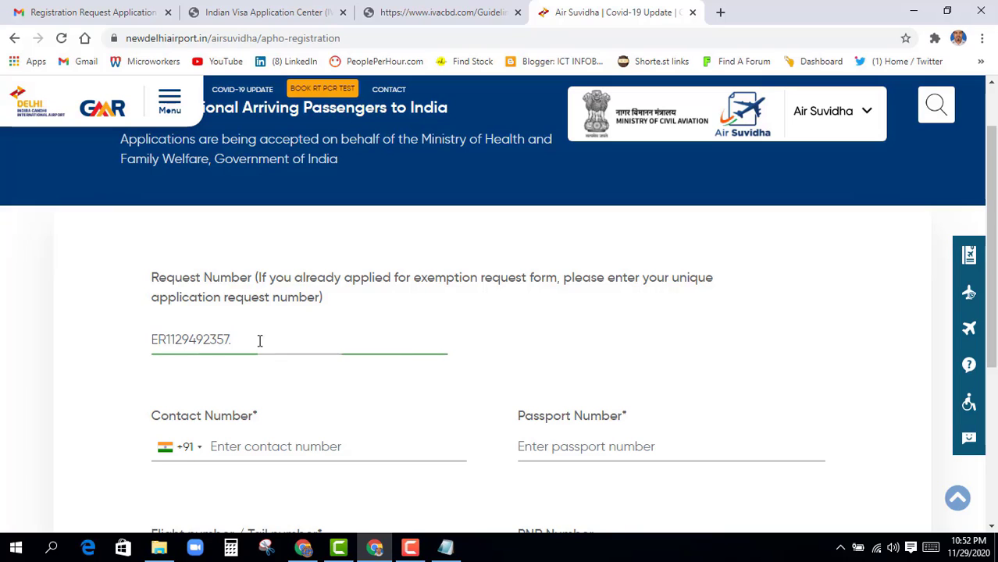
Set the contact code to Bangladesh +880 and paste in the contact and passport numbers
scroll(290, 397, "down", 2)
scroll(290, 396, "down", 1)
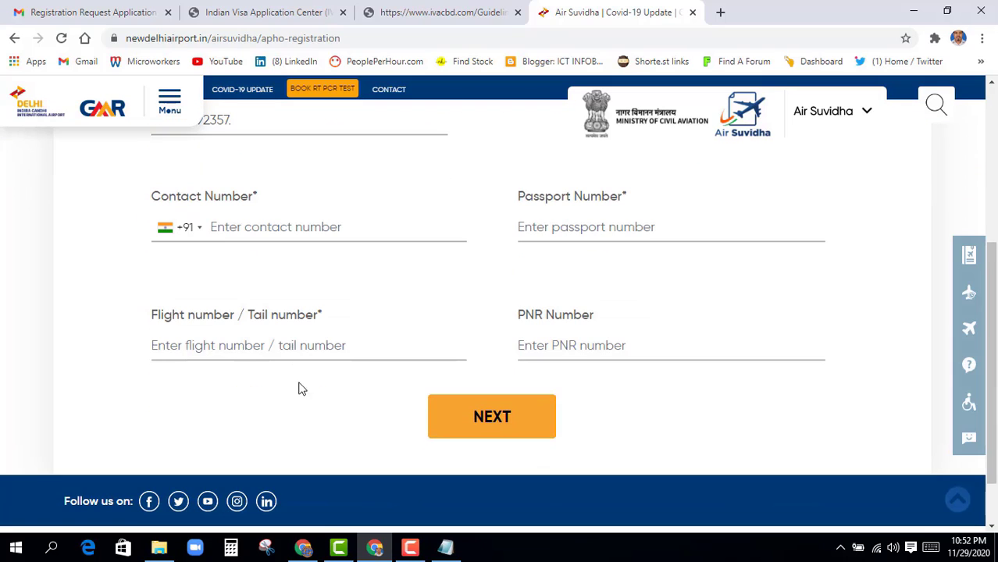
left_click(200, 231)
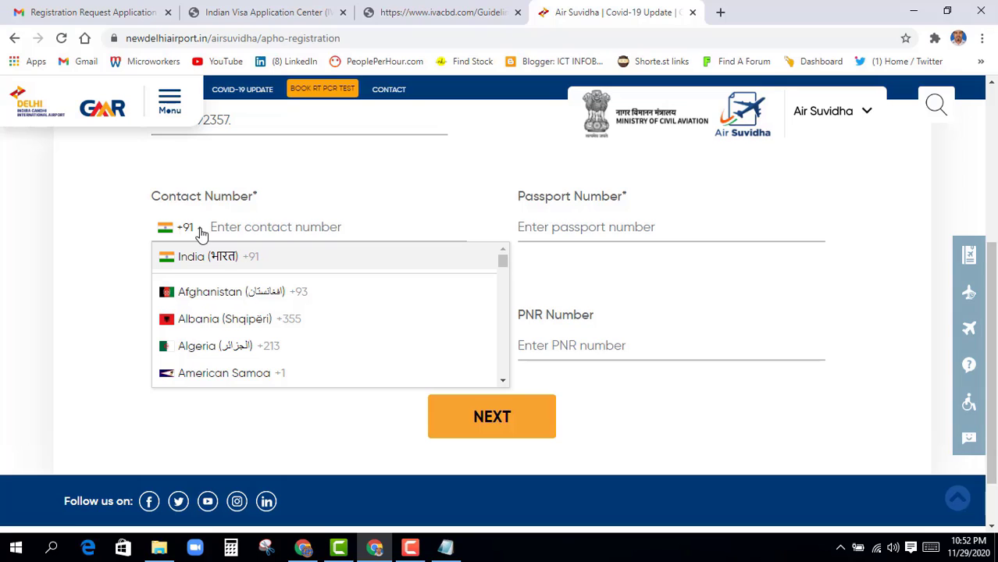
key("b")
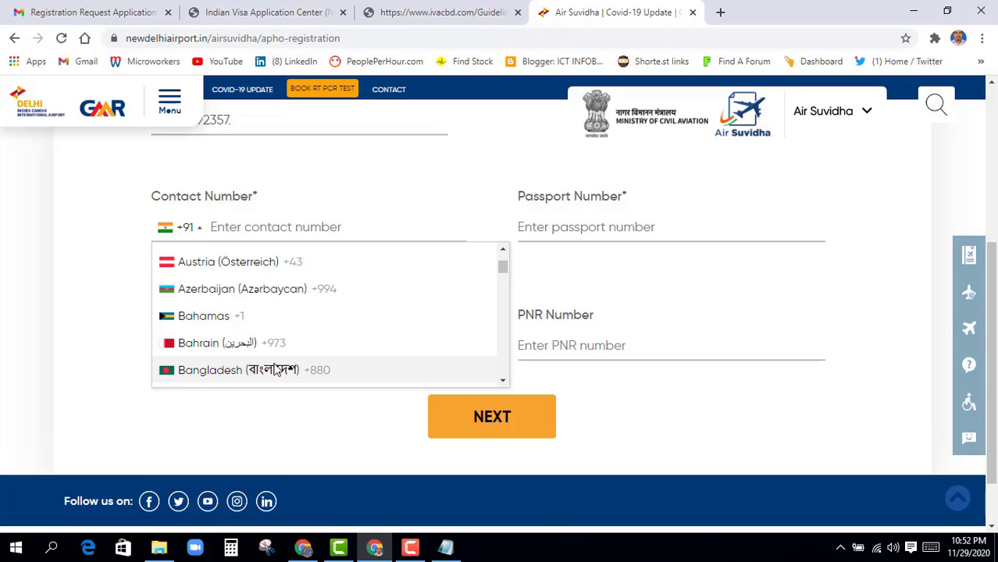
left_click(231, 371)
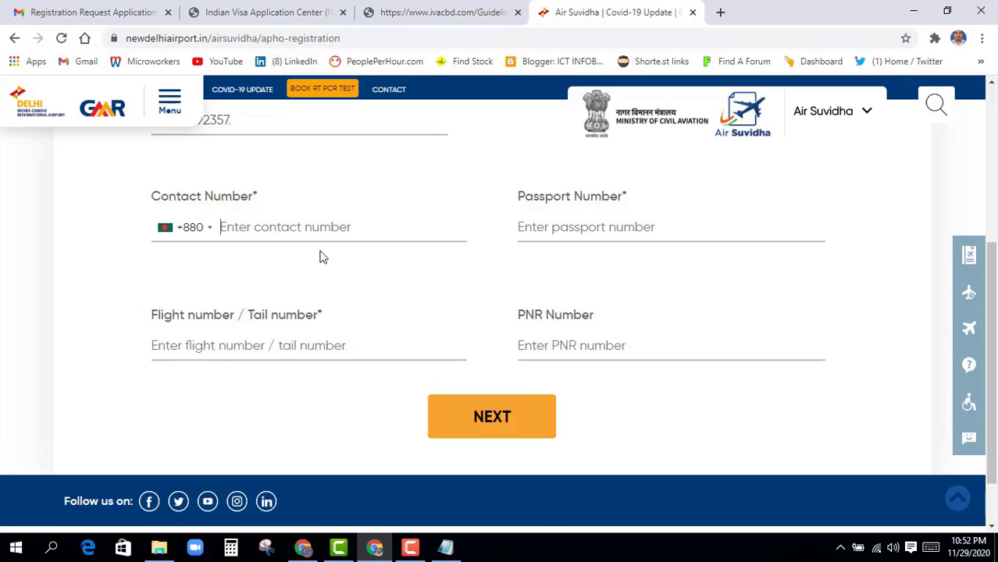
key("ctrl+v")
left_click(527, 232)
left_click(525, 228)
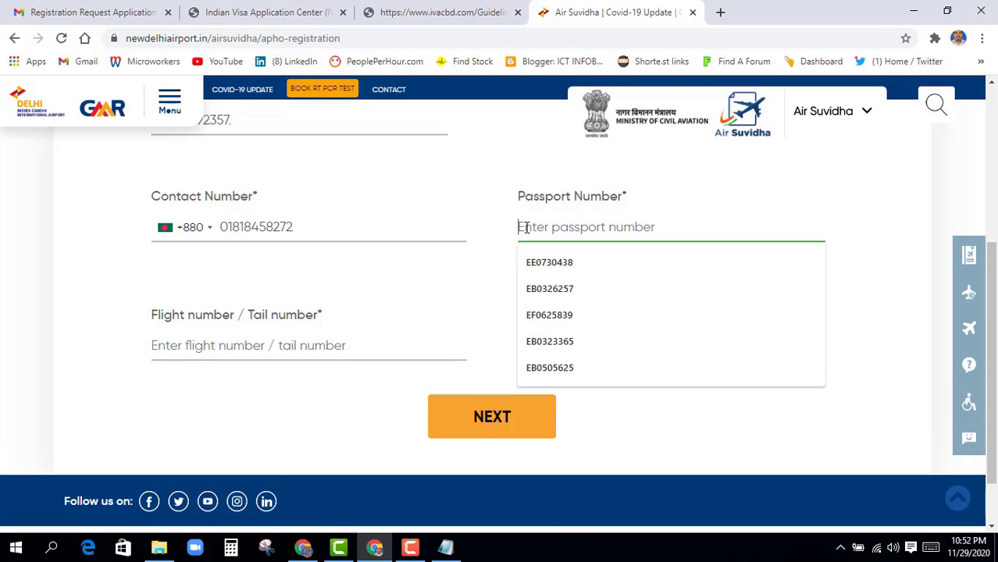
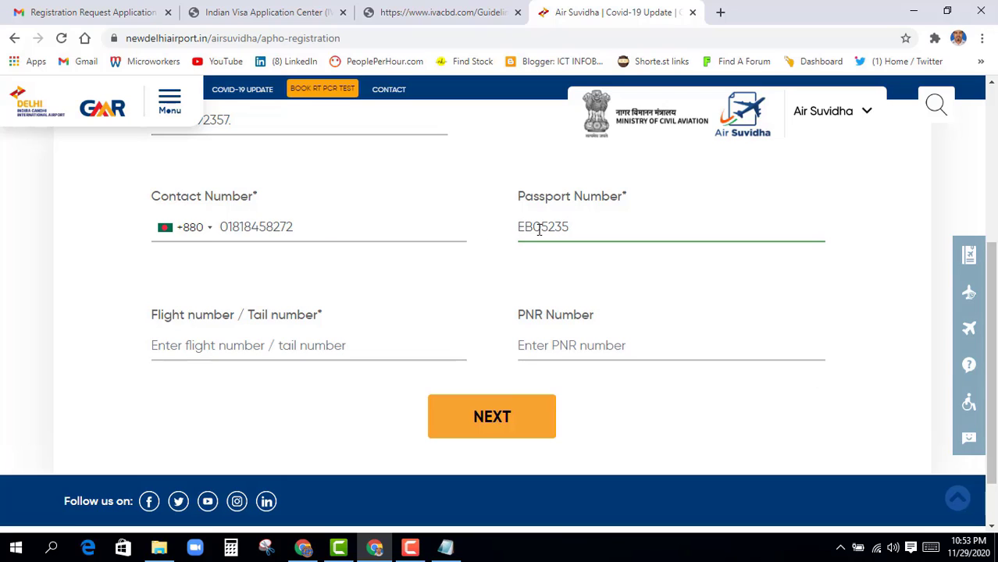
left_click(521, 286)
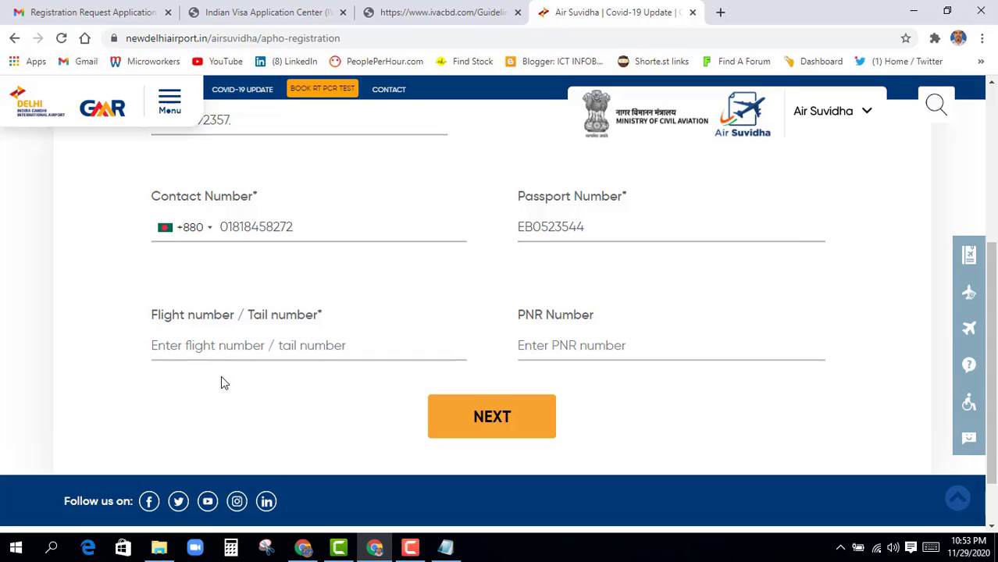
Fill in flight BS201A and the saved PNR, then advance to the next step
left_click(209, 348)
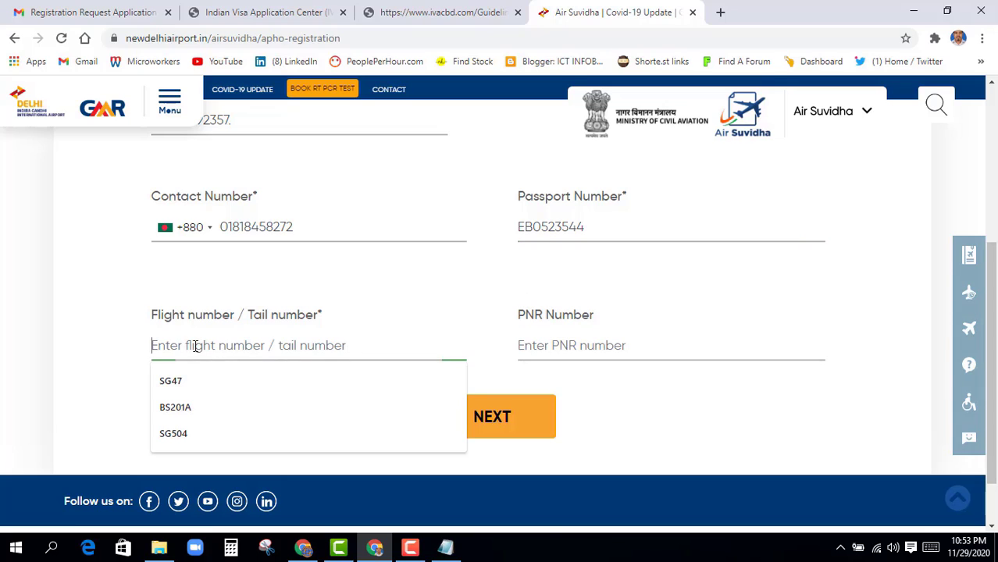
left_click(185, 412)
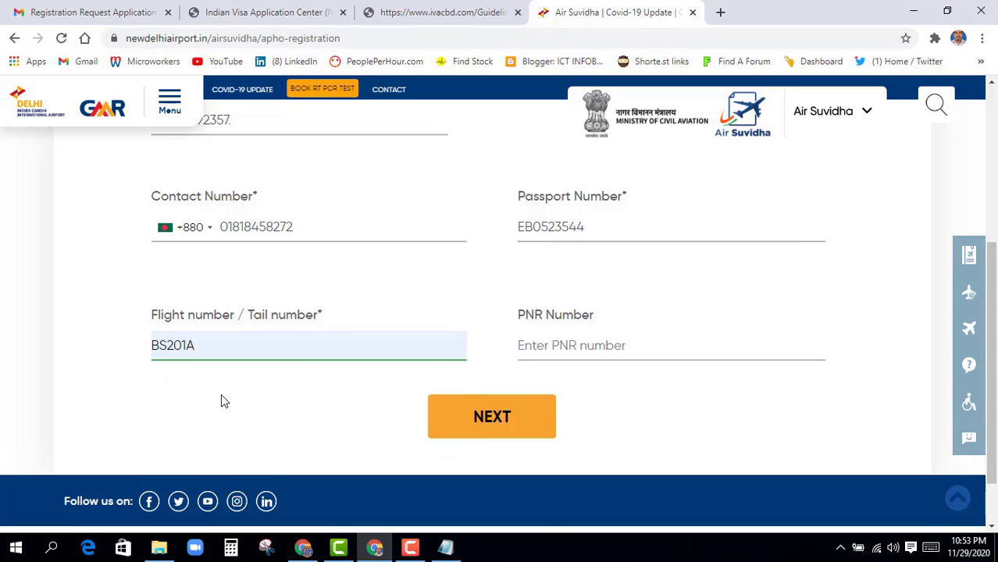
left_click(221, 402)
left_click(529, 345)
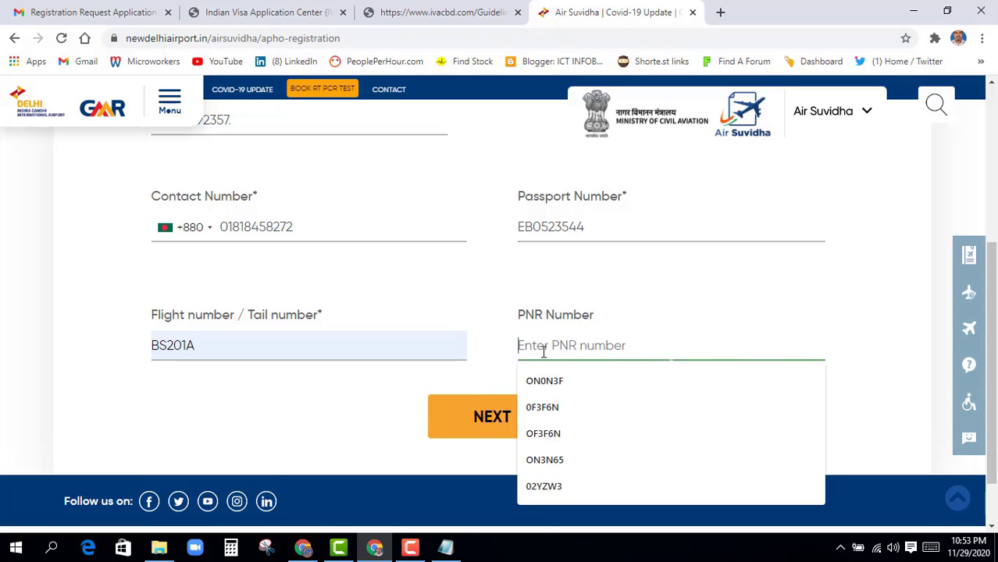
left_click(546, 460)
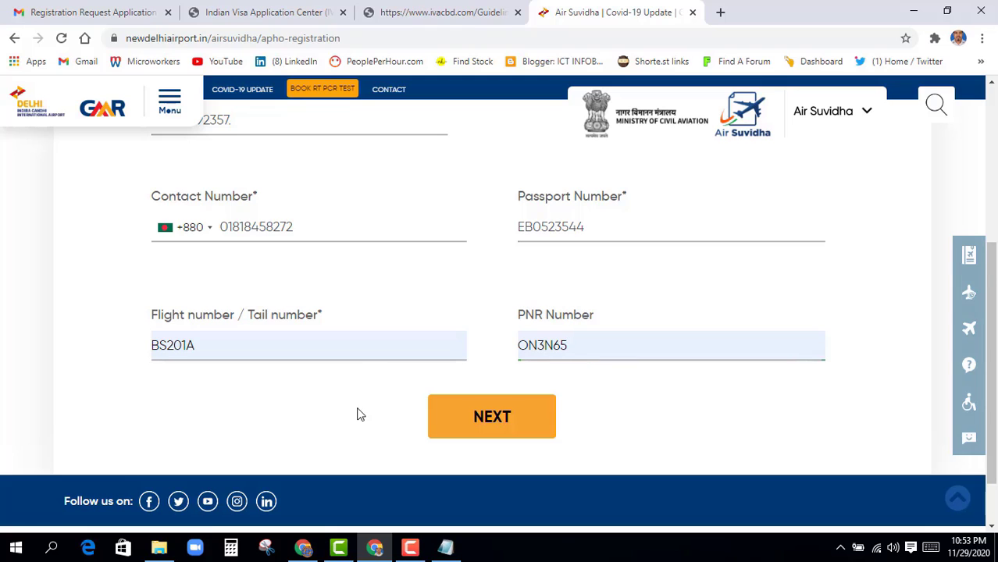
scroll(359, 402, "down", 1)
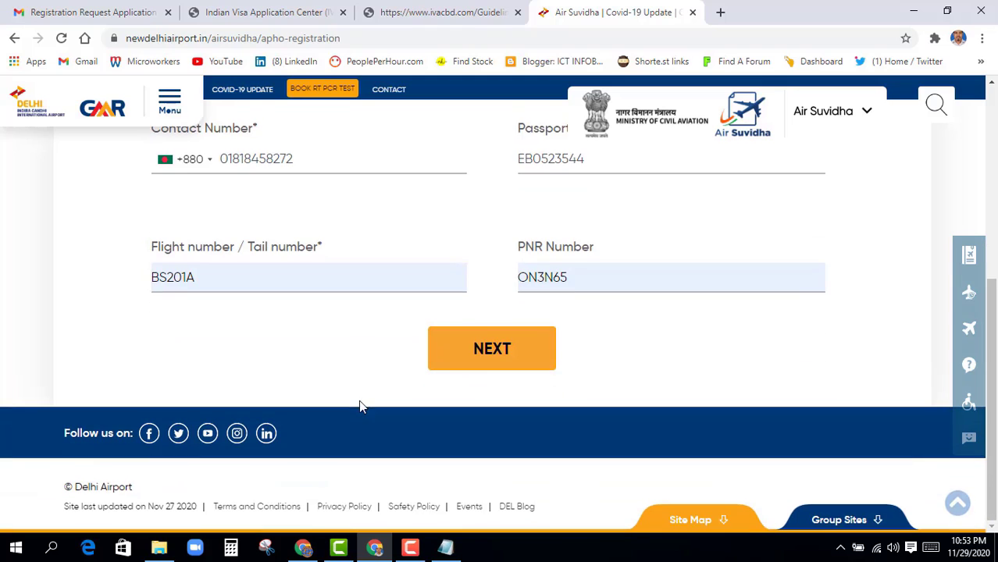
left_click(494, 353)
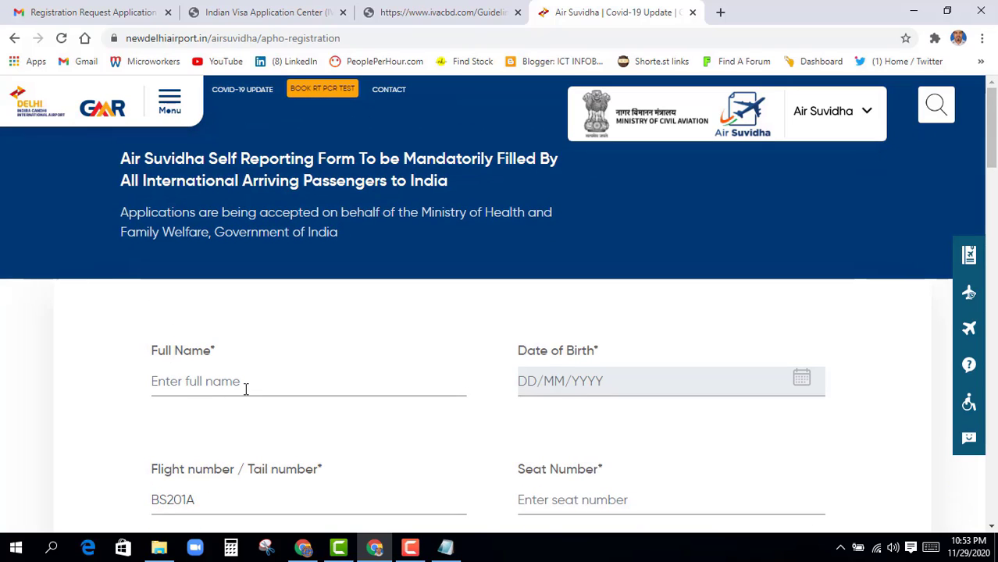
scroll(245, 389, "down", 1)
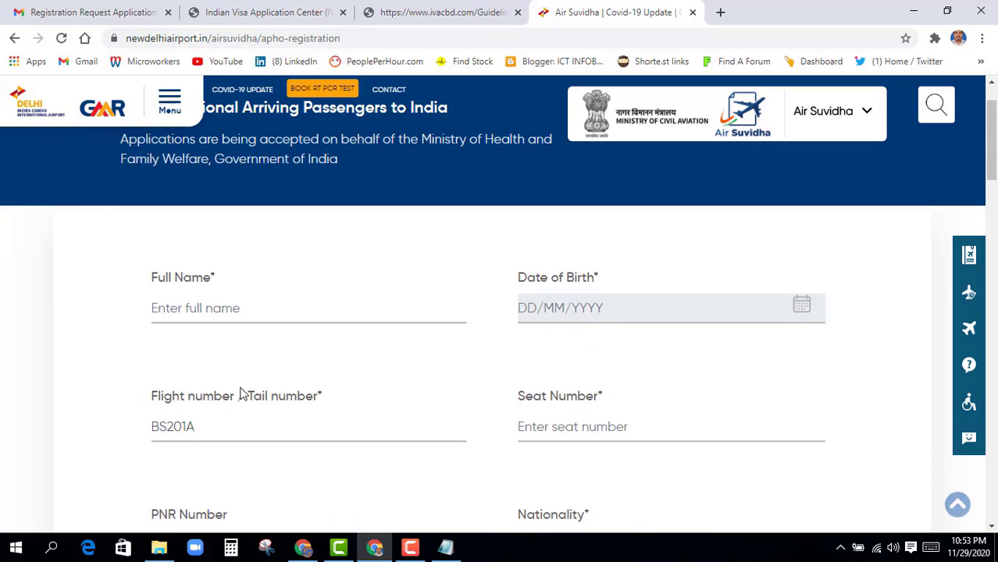
left_click(212, 307)
key("Tab")
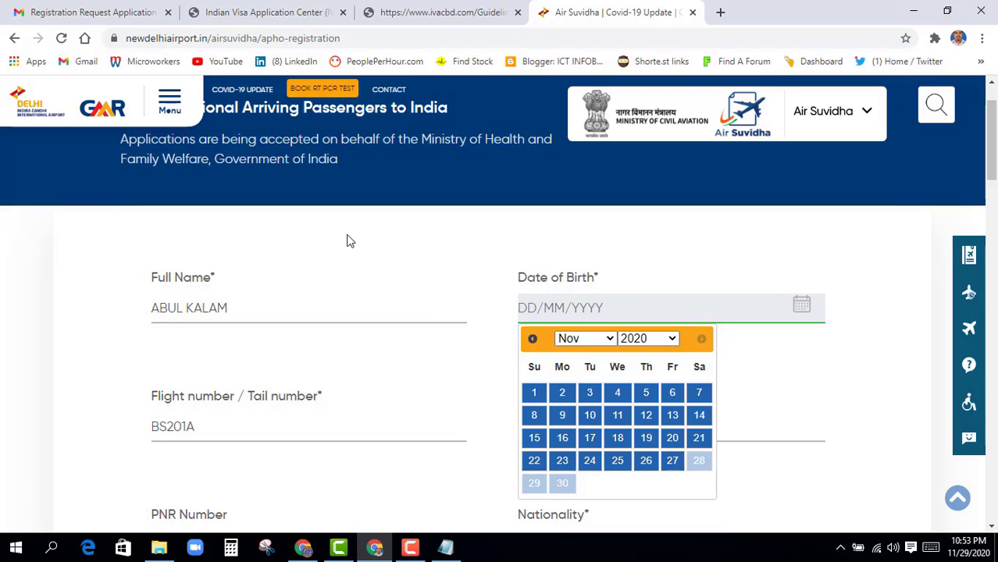
scroll(631, 343, "down", 1)
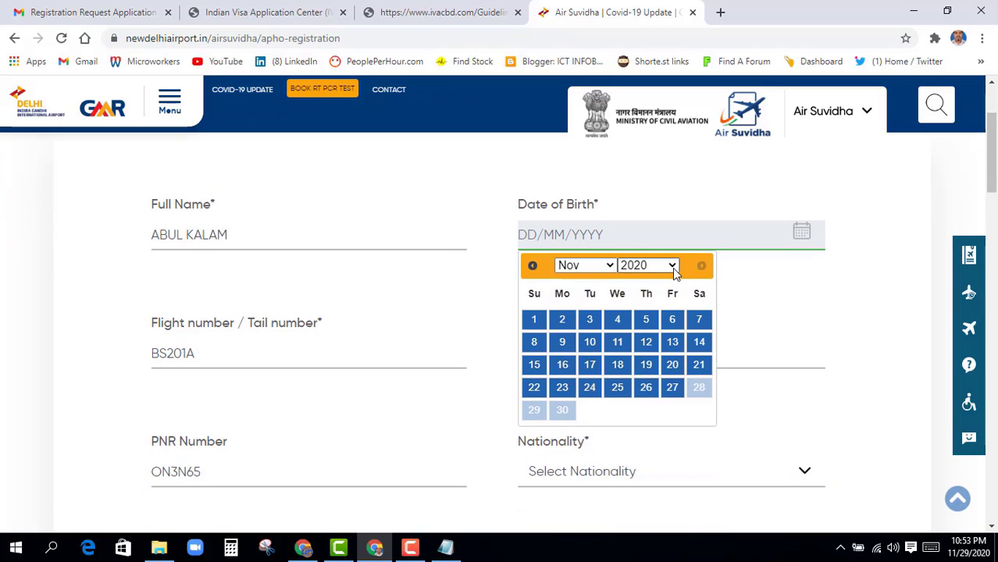
left_click(671, 267)
left_click(617, 344)
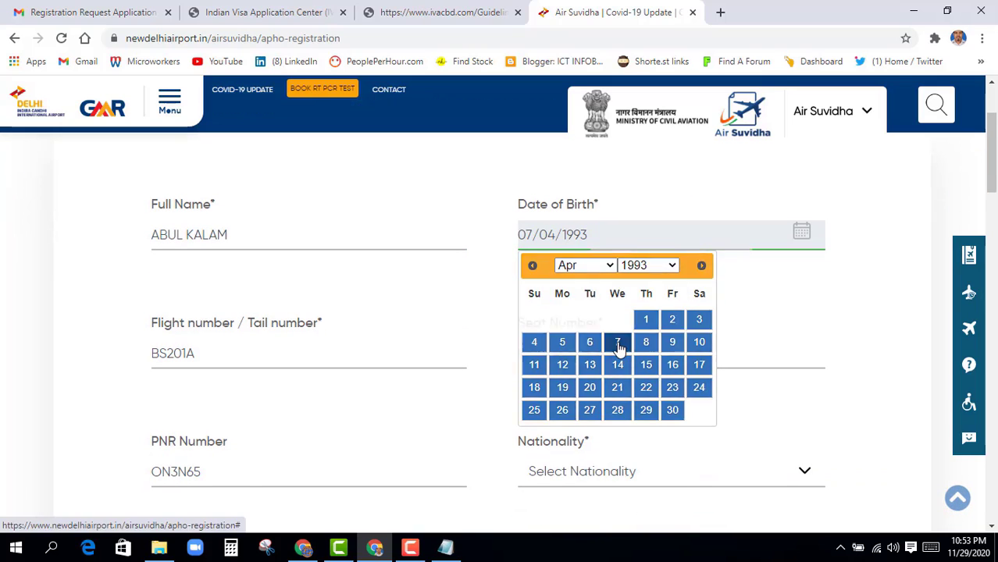
Enter seat number DNK and choose Bangladesh as nationality
scroll(453, 422, "down", 1)
scroll(538, 373, "down", 1)
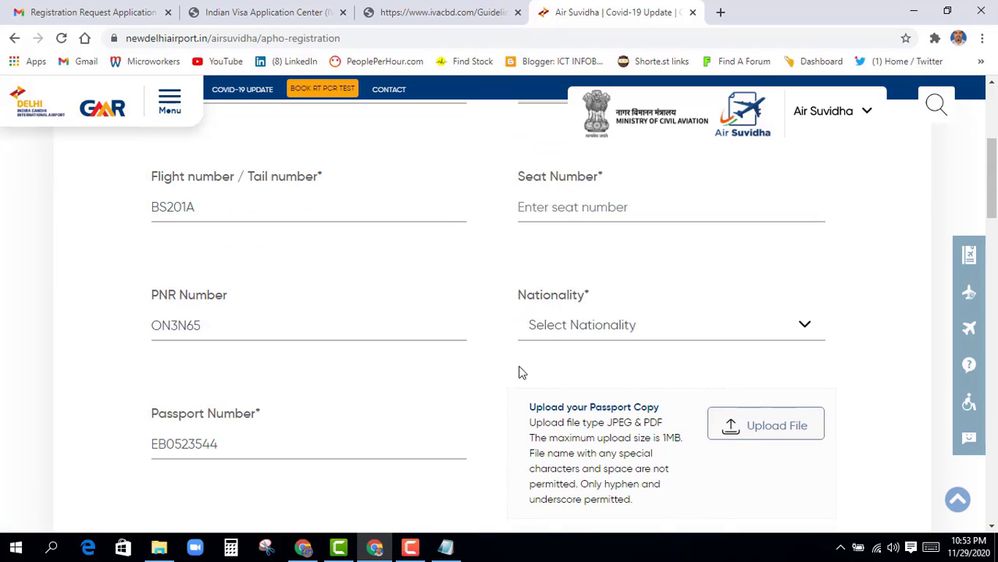
left_click(543, 209)
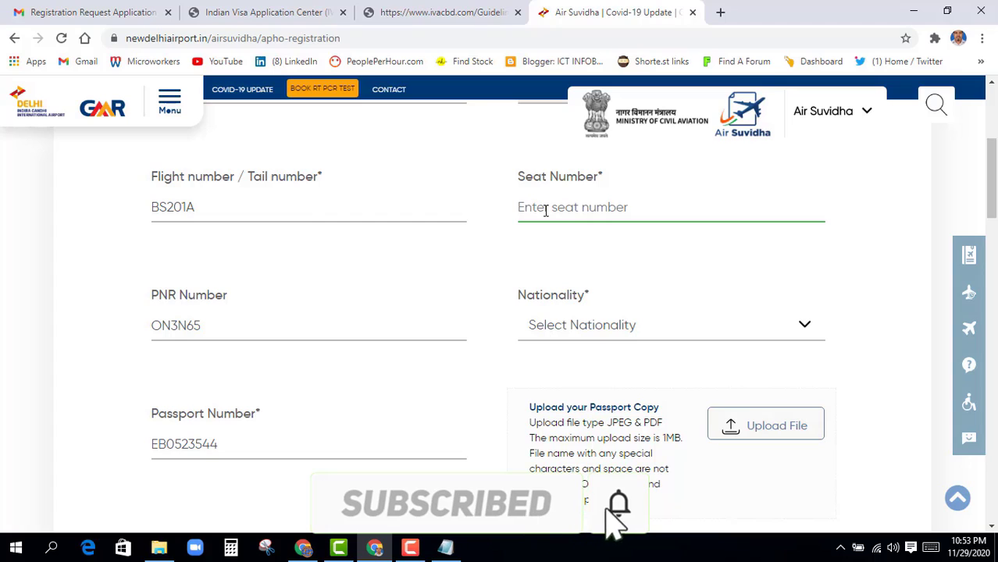
type("DNK")
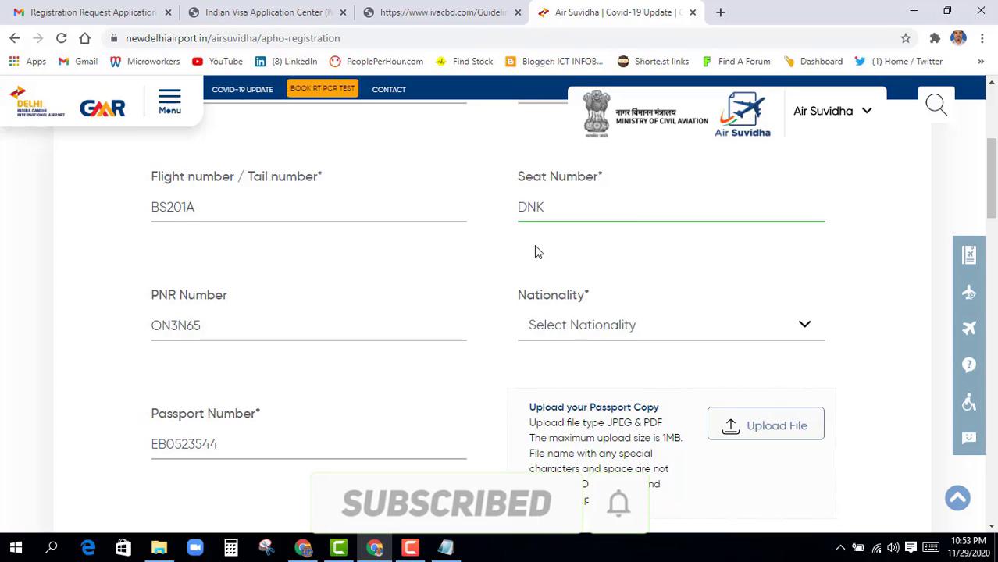
scroll(536, 252, "down", 1)
left_click(563, 252)
left_click(561, 258)
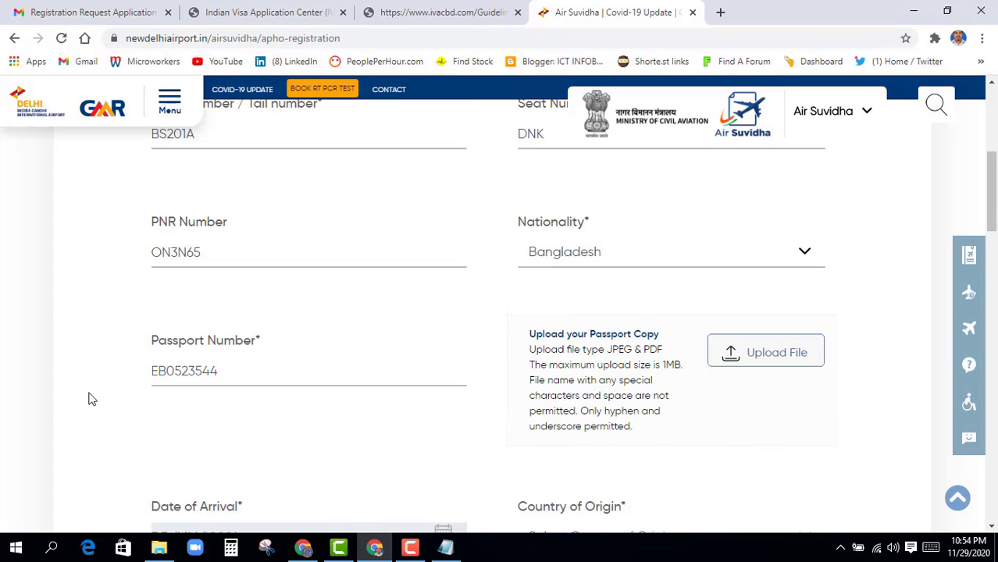
scroll(285, 403, "down", 1)
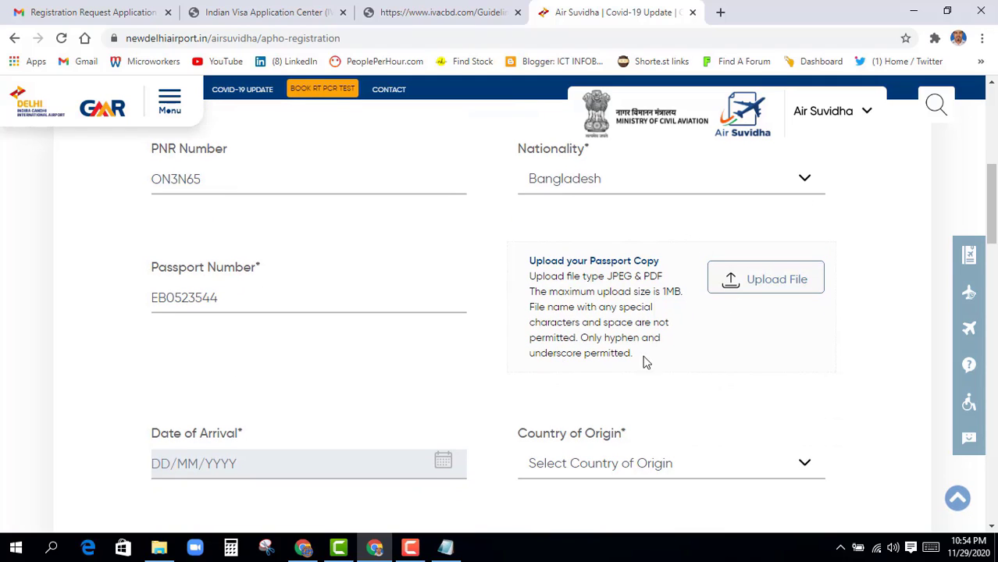
Upload the passport copy PDF file
left_click(770, 283)
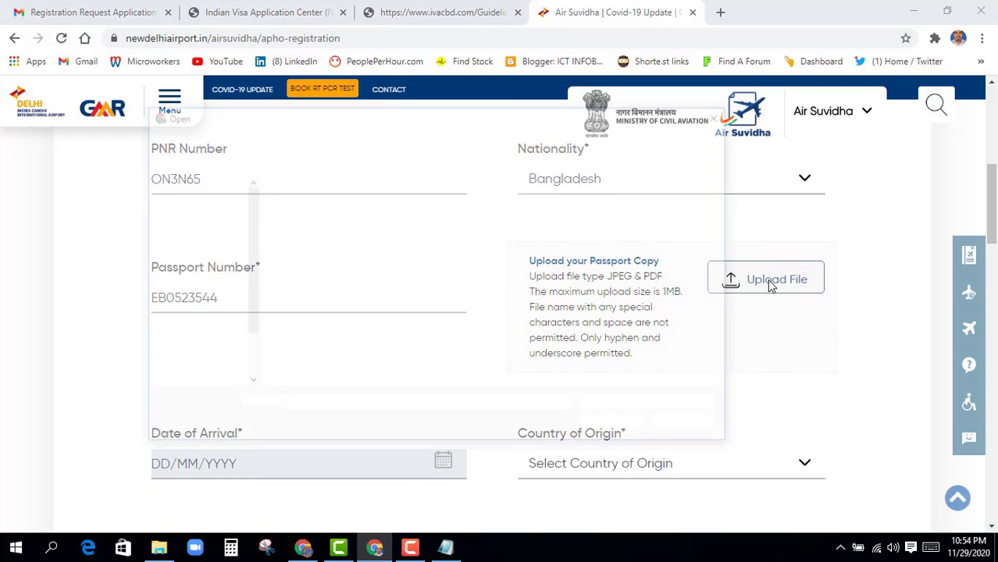
left_click(388, 234)
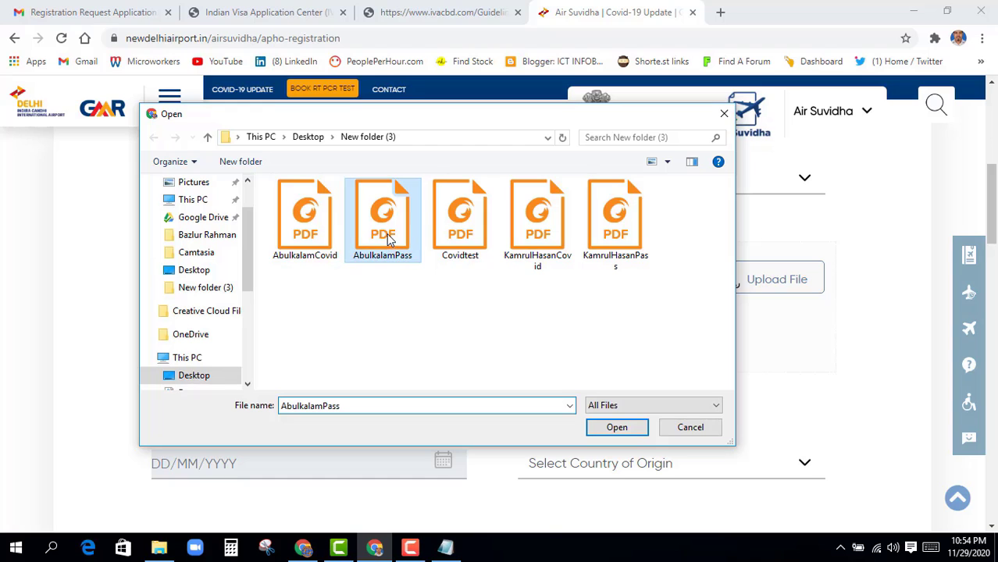
left_click(624, 428)
scroll(624, 426, "down", 3)
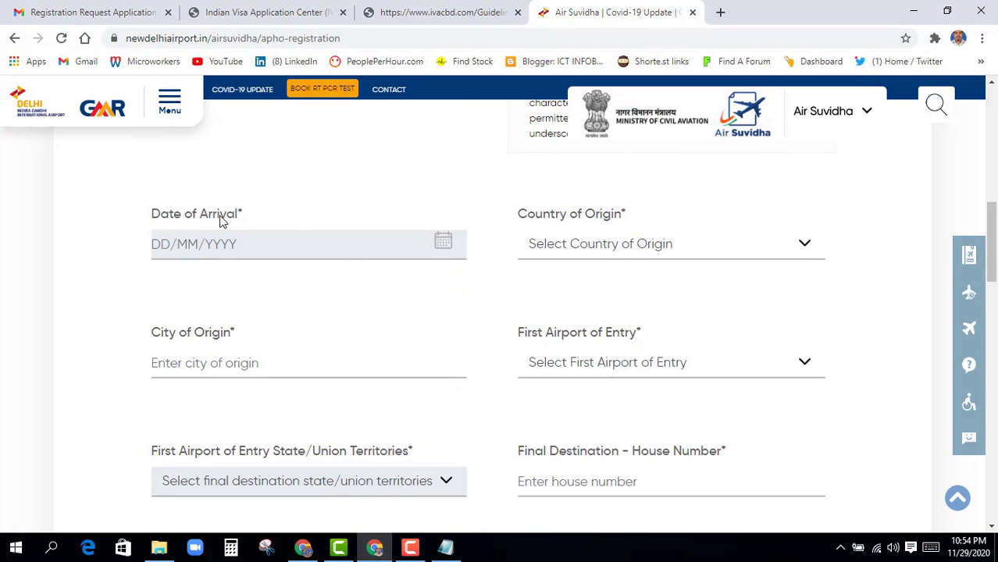
Set arrival date 30/11/2020, country of origin Bangladesh and city DHAKA
left_click(225, 248)
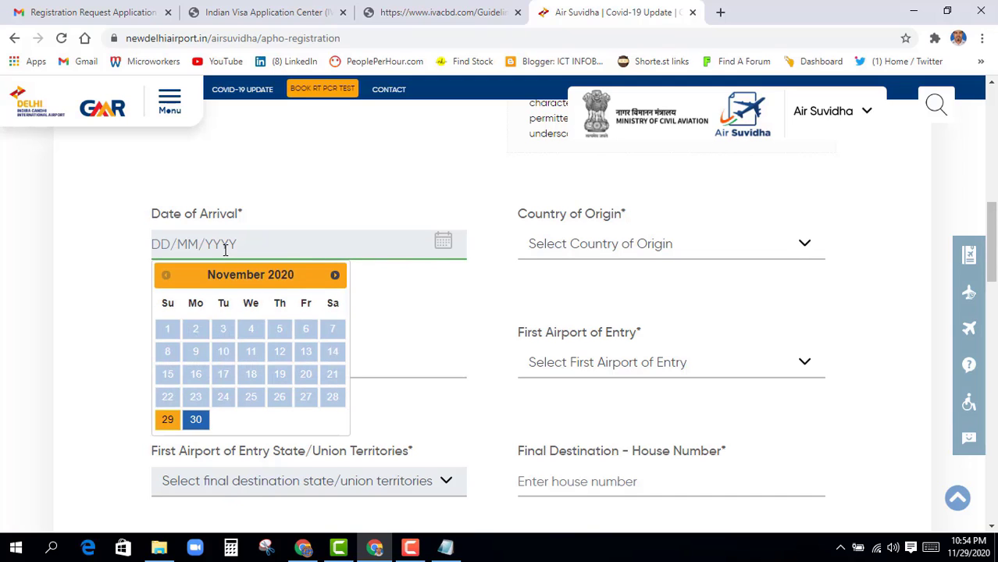
left_click(195, 419)
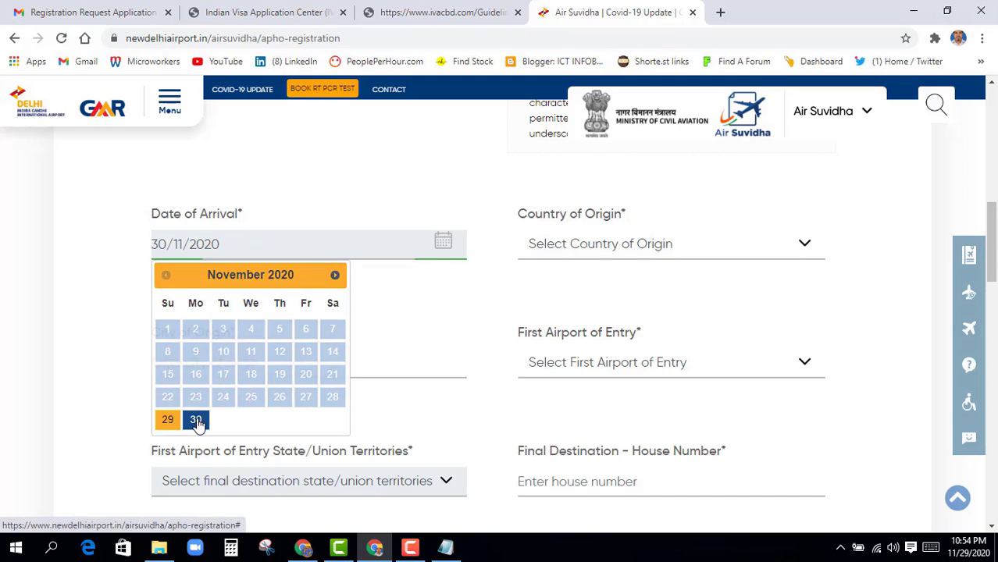
left_click(577, 248)
key("b")
key("b")
key("b")
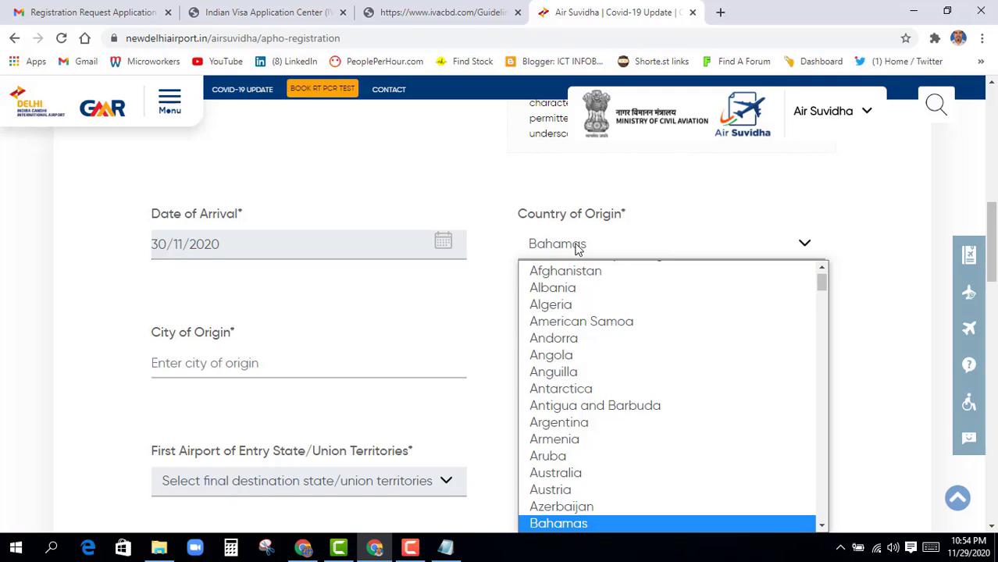
key("Return")
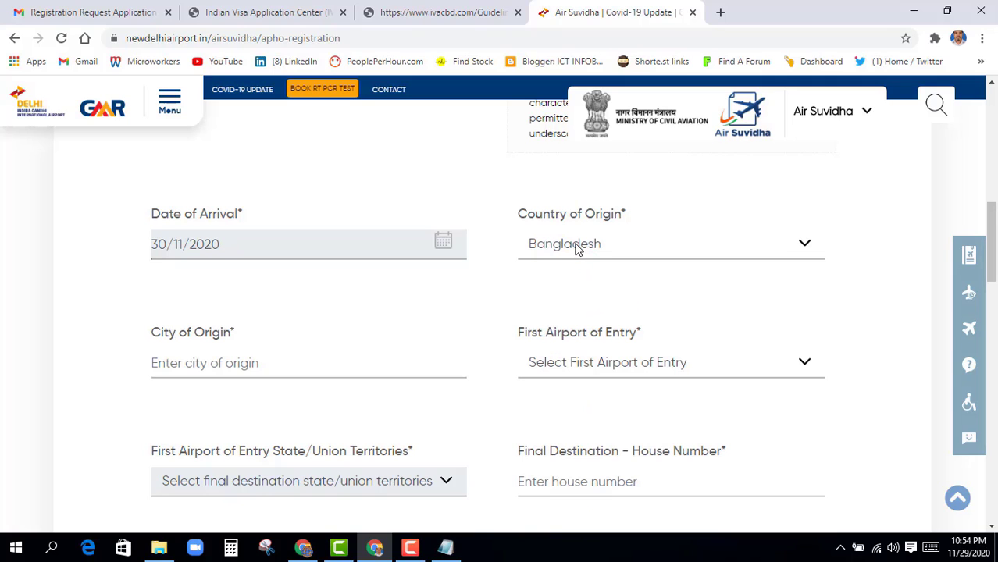
scroll(222, 412, "down", 1)
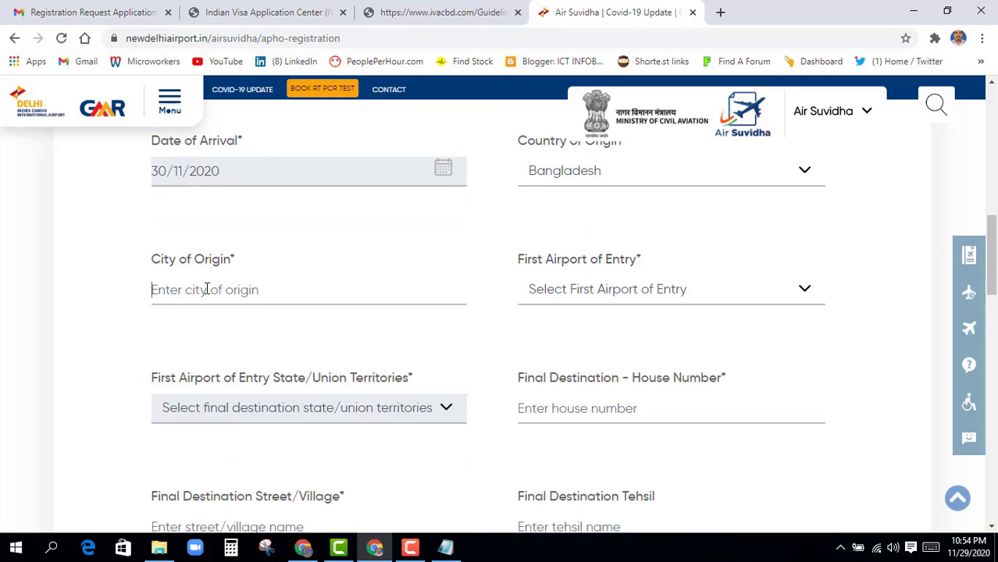
type("DHAKA")
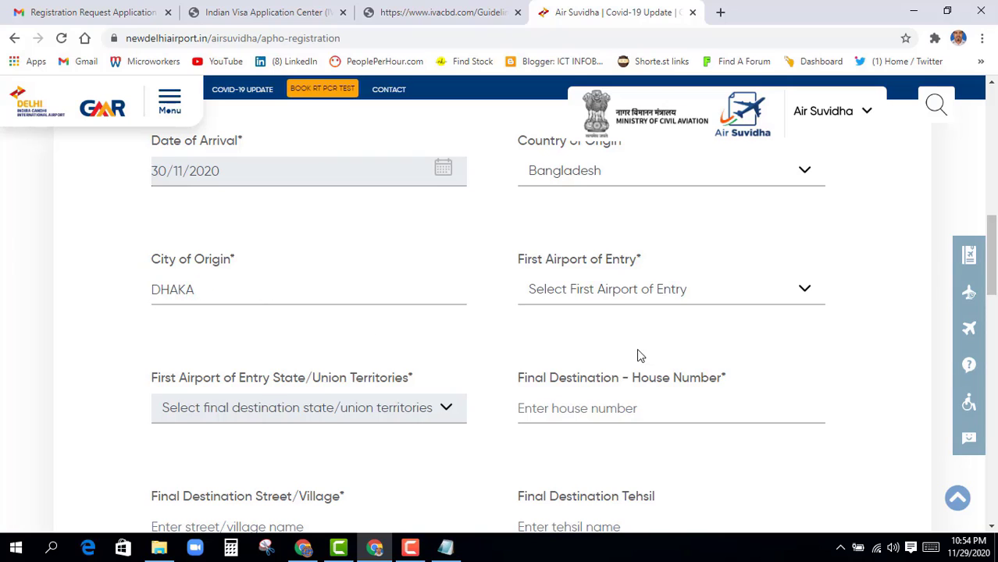
Choose Kolkata Airport as the first airport of entry
left_click(607, 293)
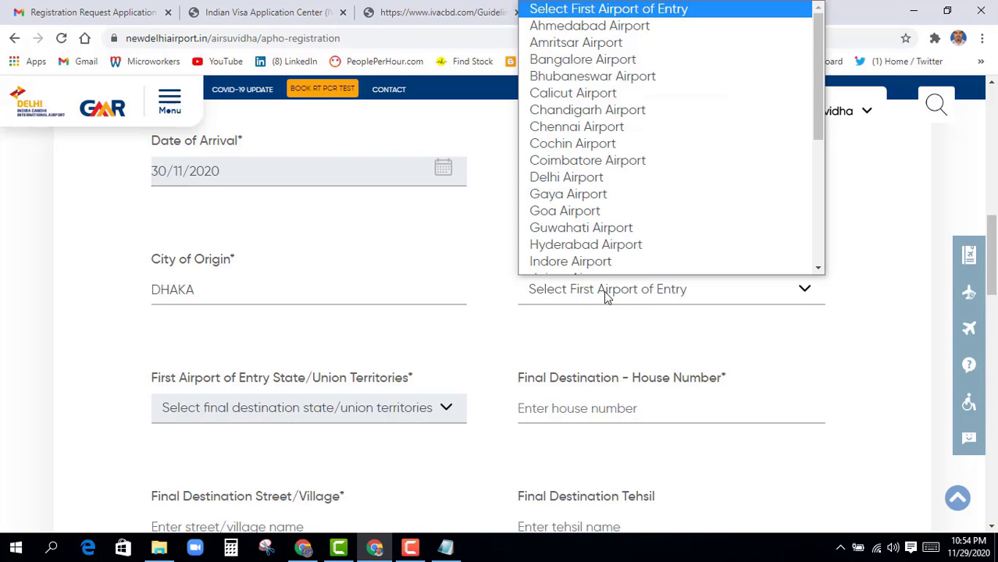
key("k")
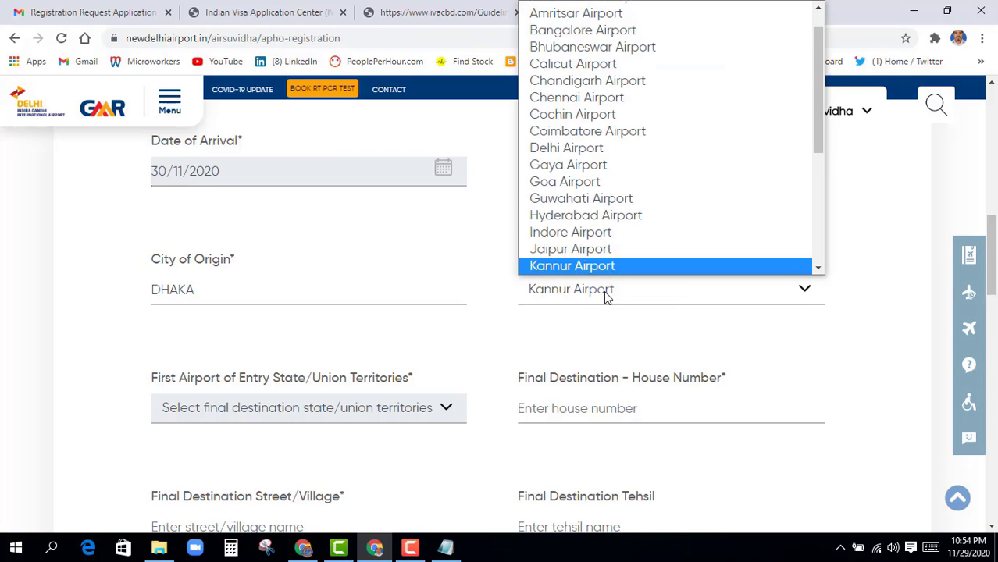
key("k")
key("Return")
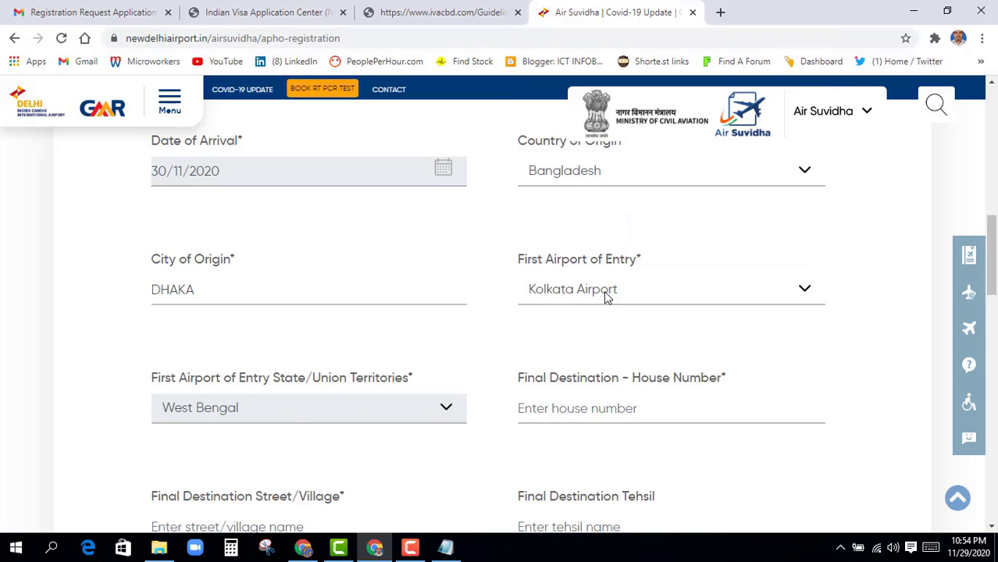
scroll(317, 412, "down", 2)
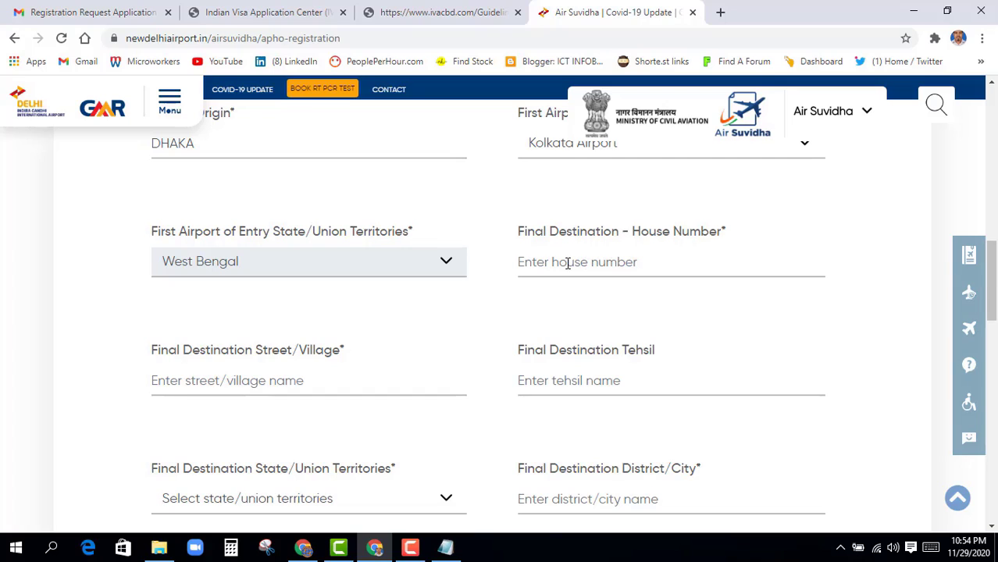
Enter the destination house number and paste the address into Street/Village and Tehsil
left_click(527, 265)
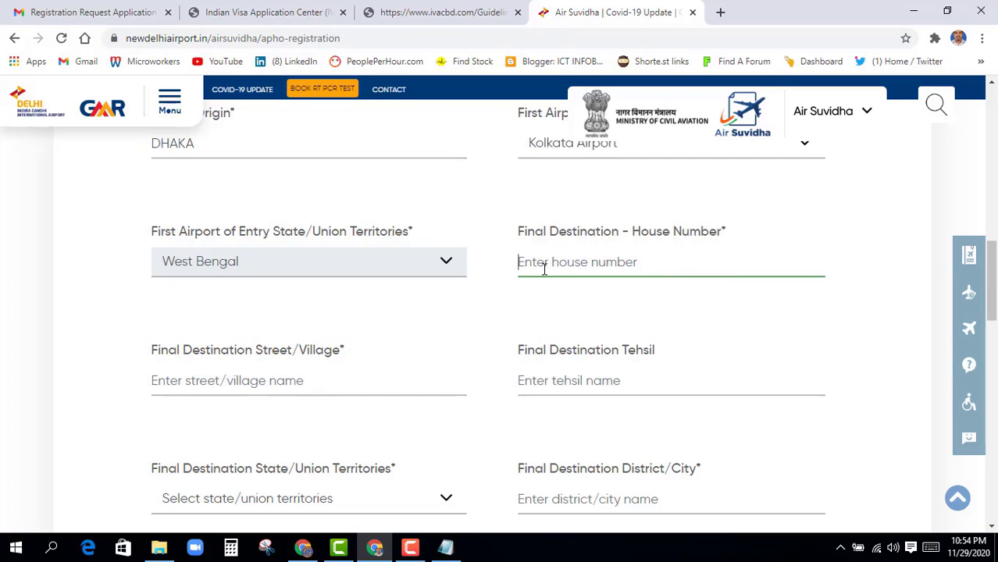
type("MAR")
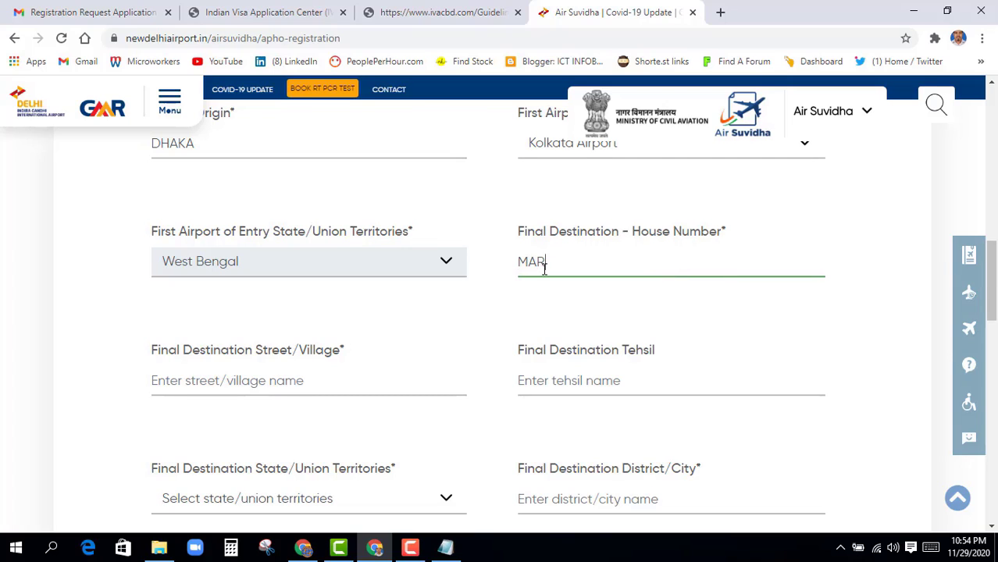
left_click_drag(691, 264, 525, 261)
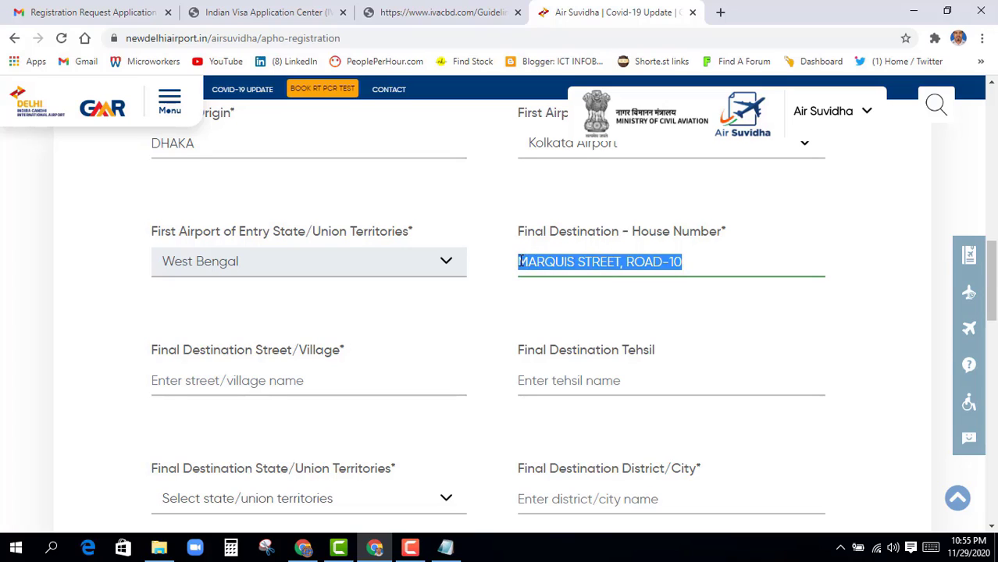
left_click(159, 382)
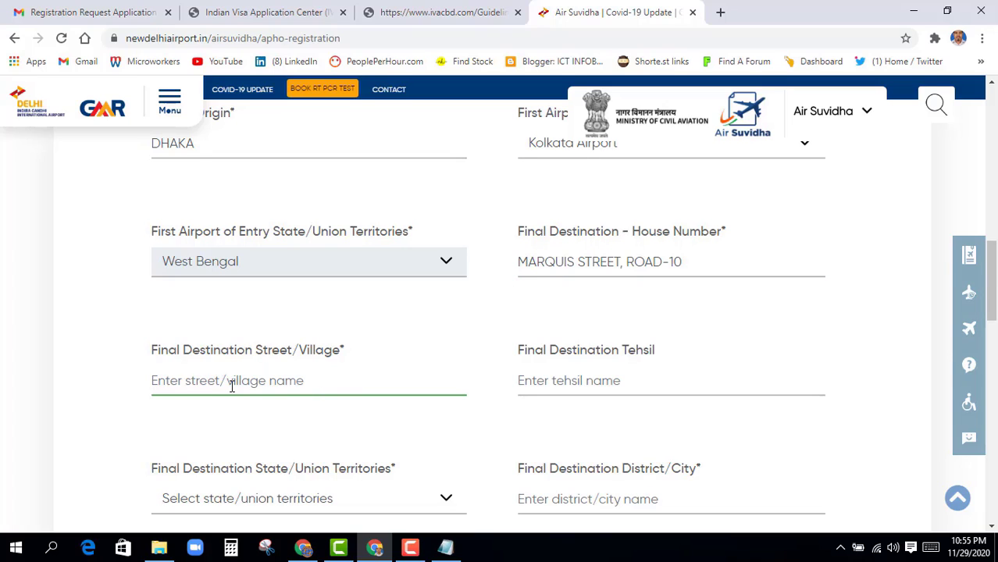
left_click(522, 383)
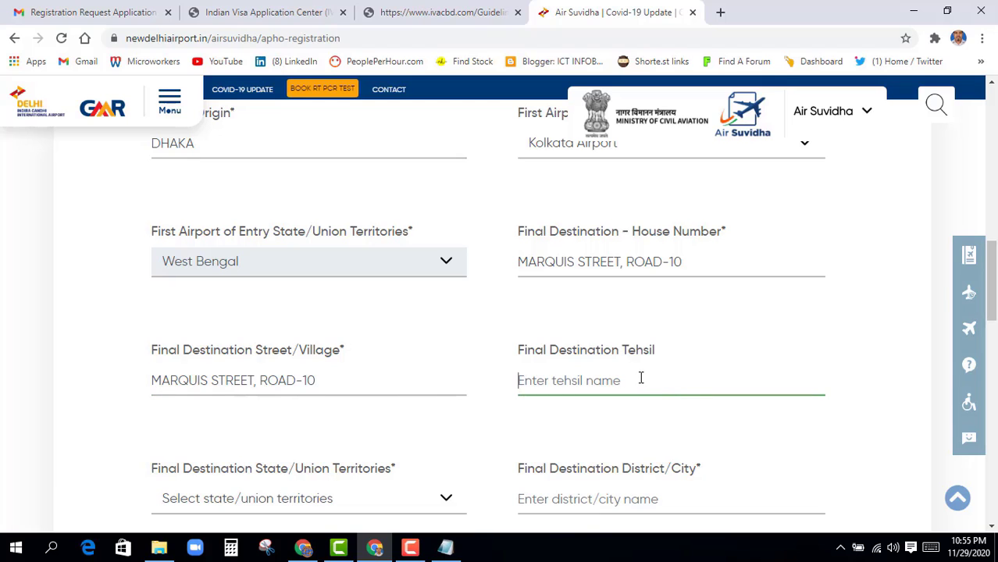
Set destination state West Bengal, city KOLKATA and pincode 700016
scroll(520, 408, "down", 2)
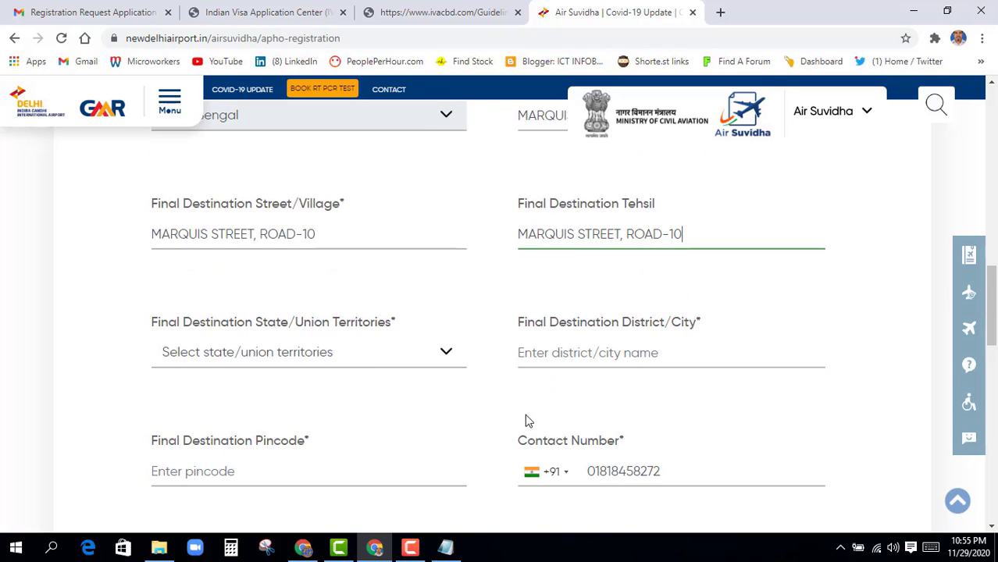
scroll(375, 404, "down", 1)
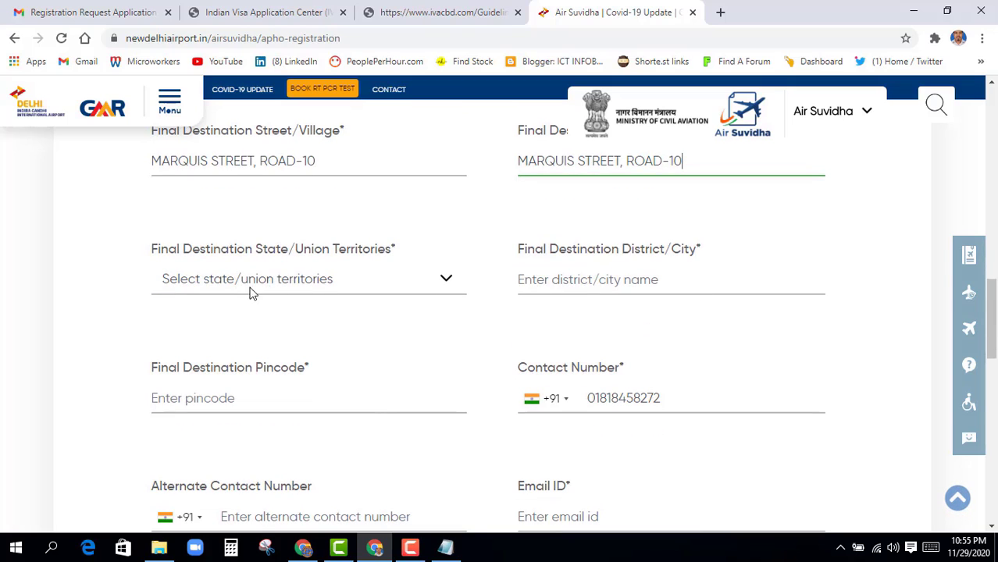
left_click(310, 284)
key("w")
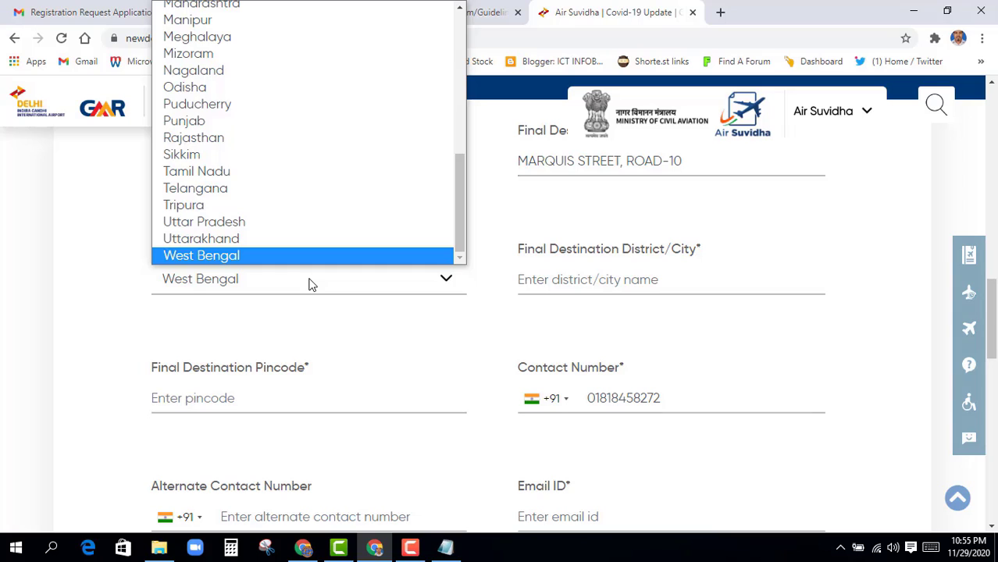
key("Return")
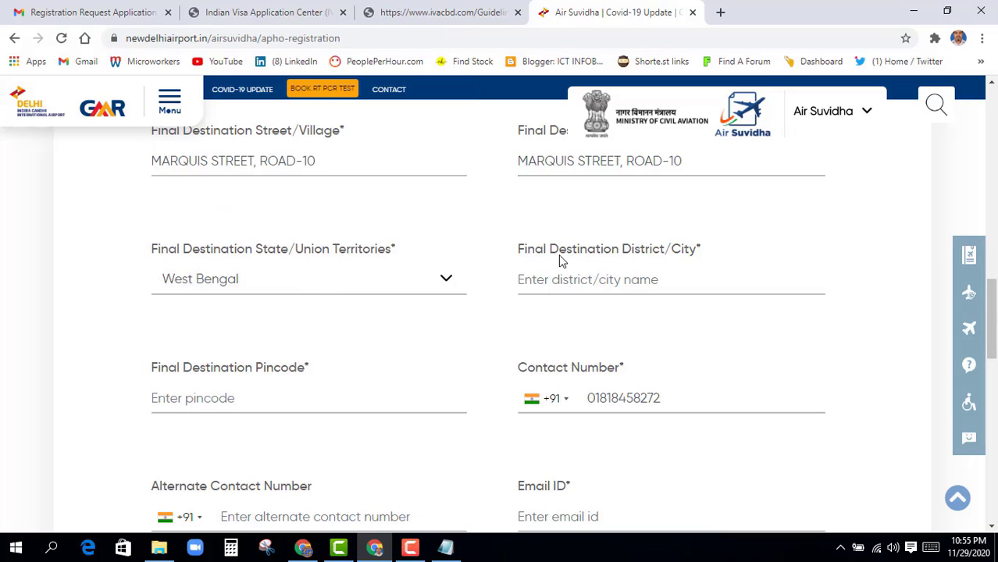
left_click(596, 287)
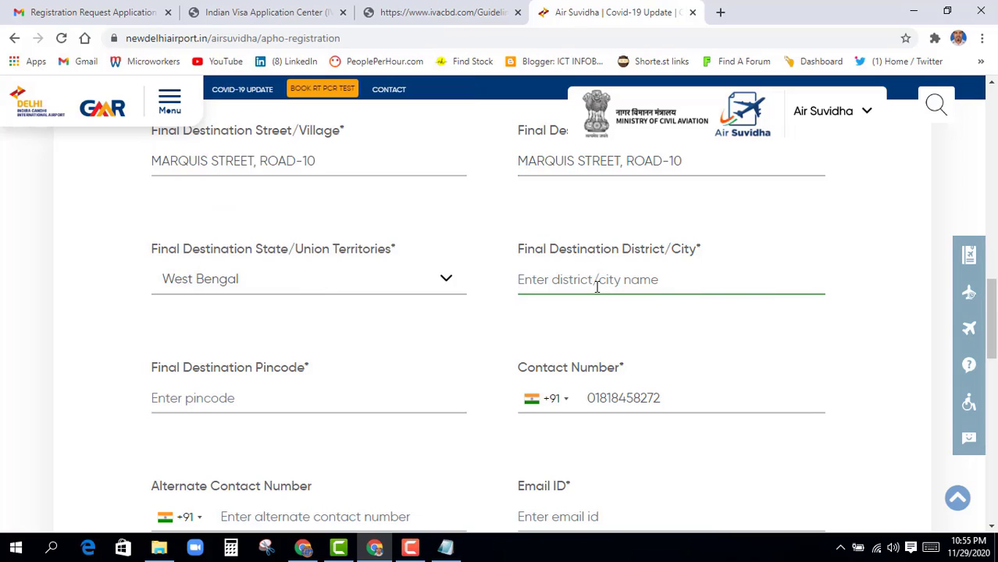
type("KOLKATA")
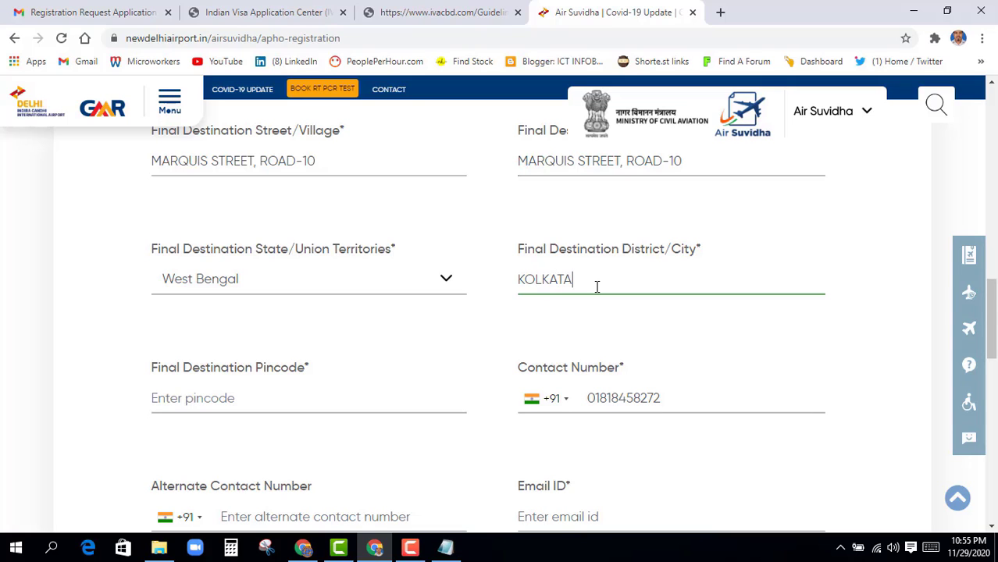
key("Tab")
scroll(332, 340, "down", 2)
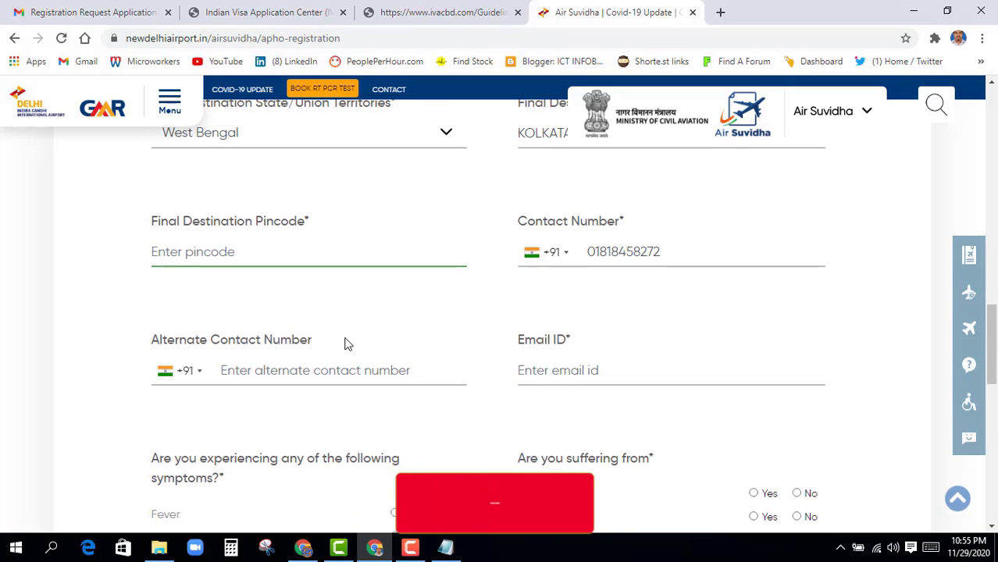
type("7")
type("00016")
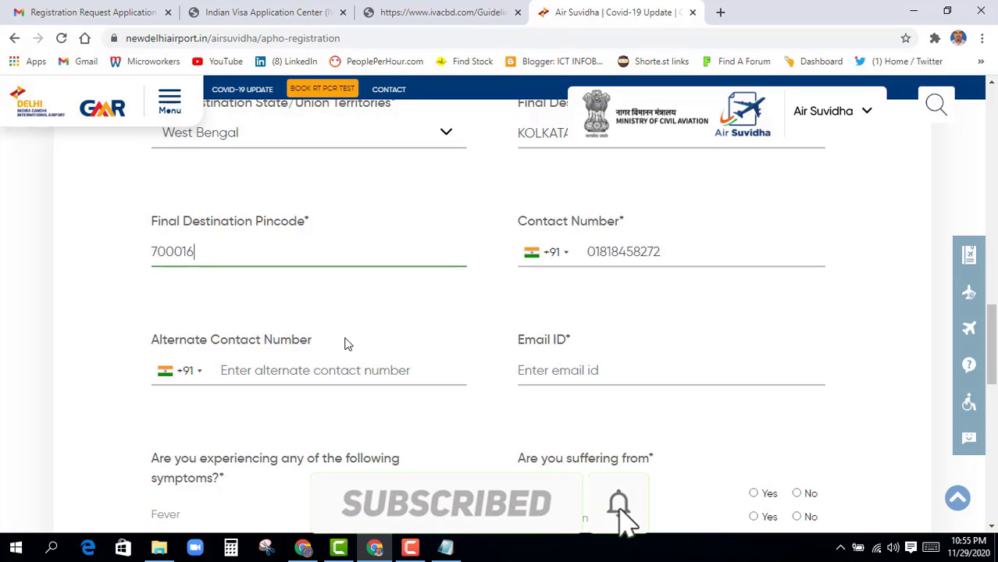
left_click(692, 312)
Switch the contact number to Bangladesh +880, then enter the alternate contact number and email address
scroll(529, 275, "down", 1)
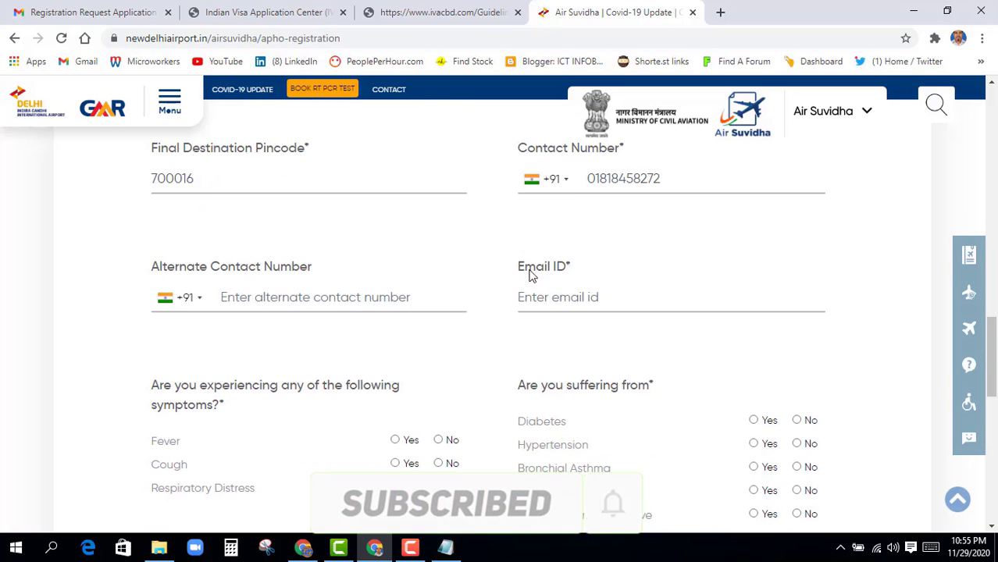
left_click(566, 184)
key("b")
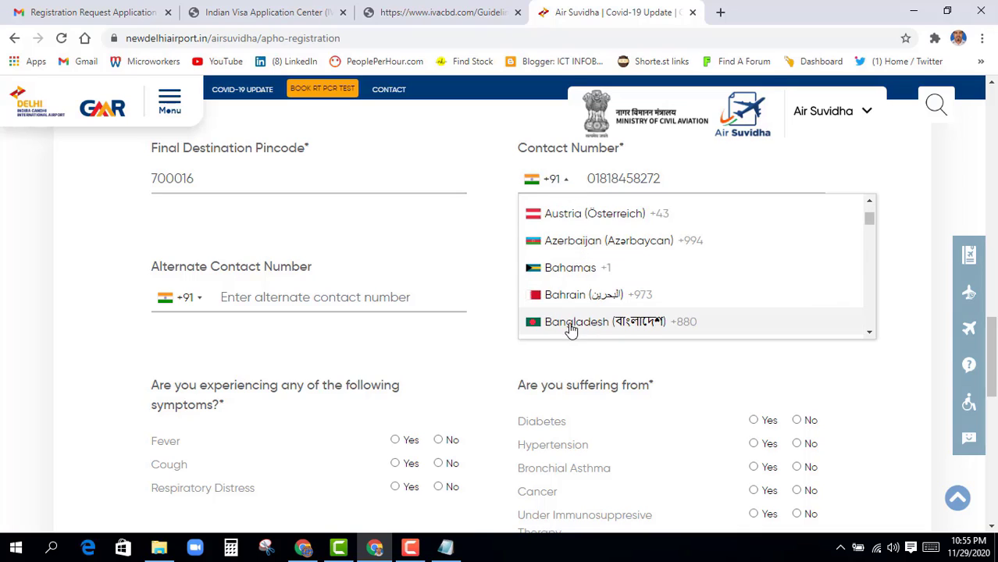
left_click(570, 323)
left_click(199, 302)
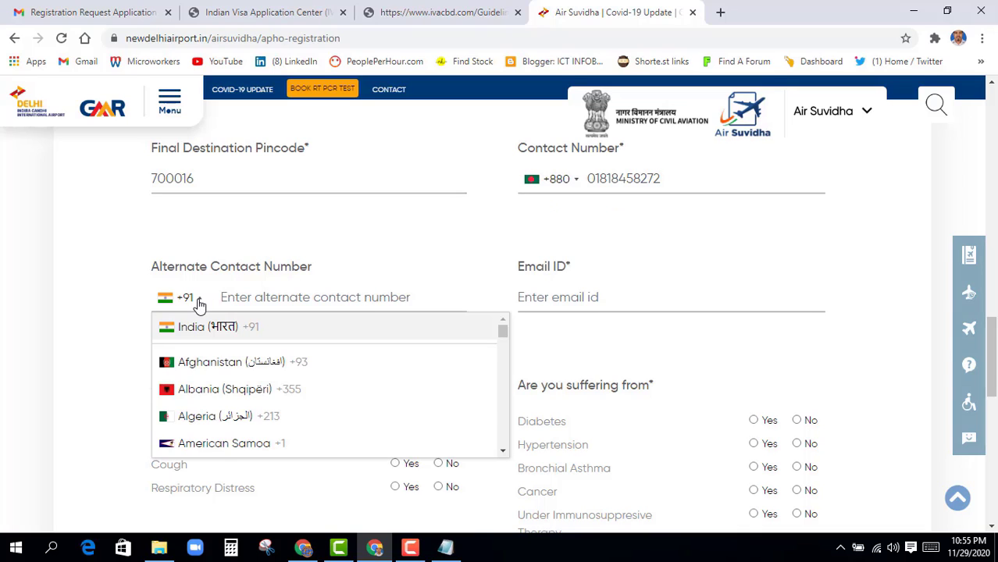
key("b")
left_click(321, 297)
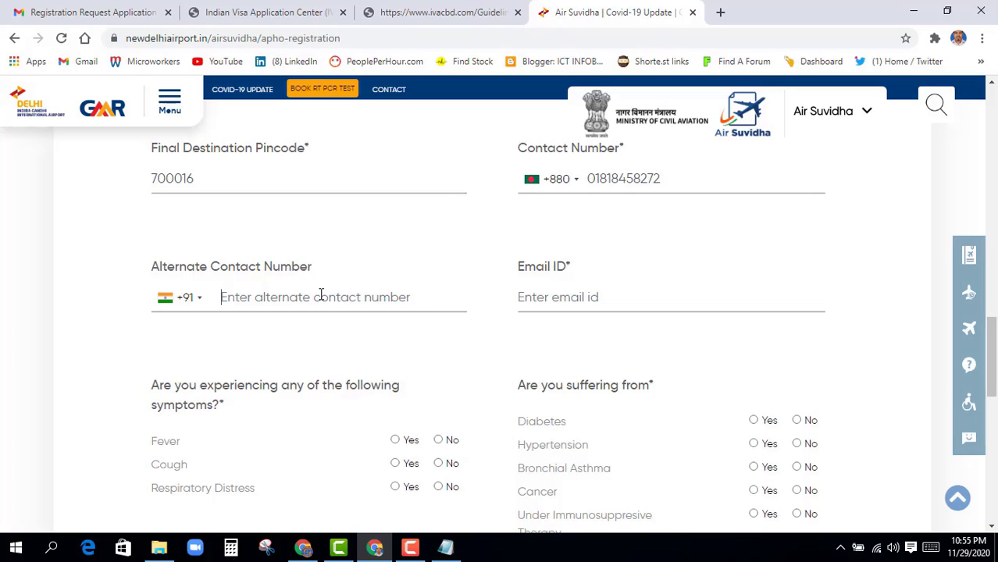
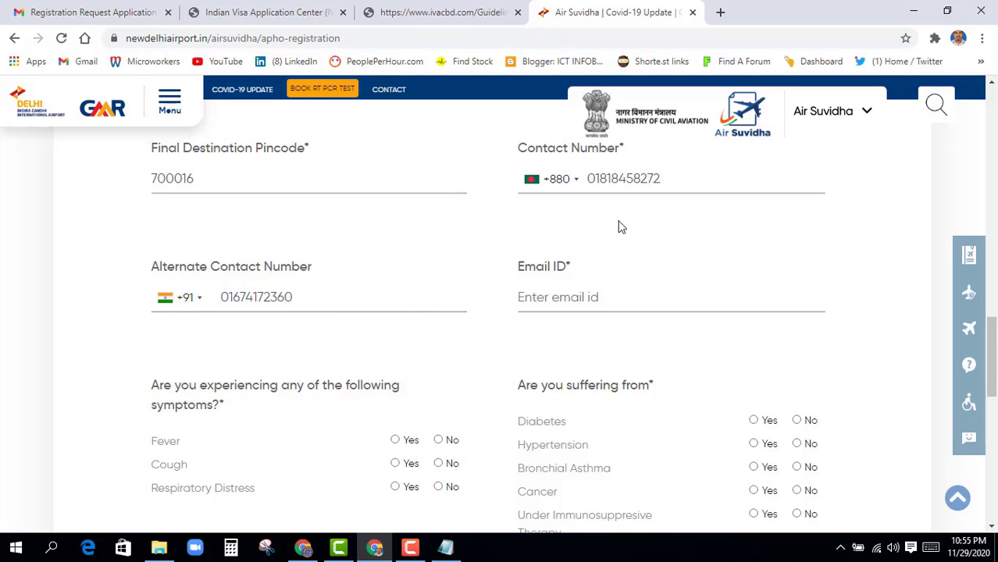
left_click(576, 297)
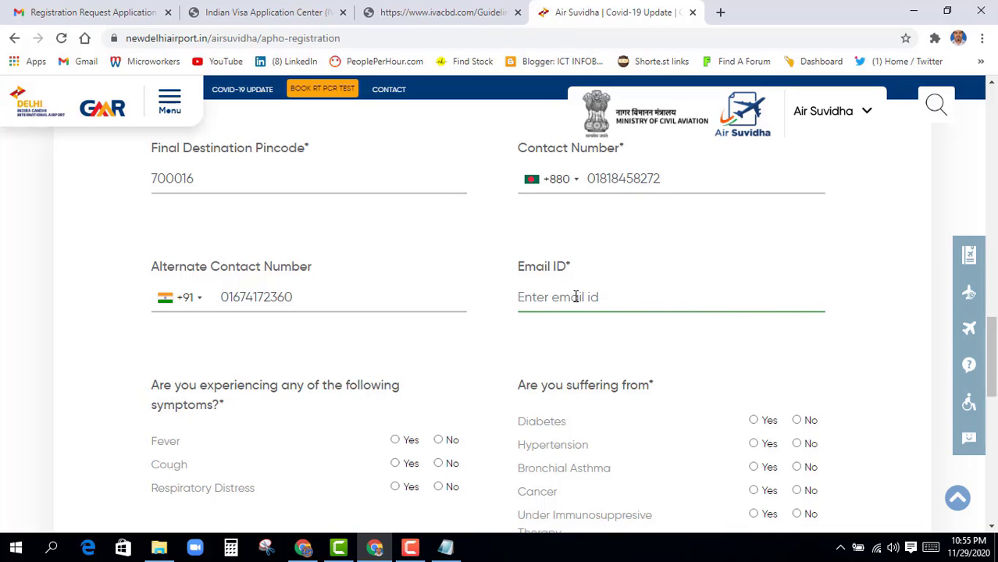
left_click(579, 332)
scroll(578, 337, "down", 3)
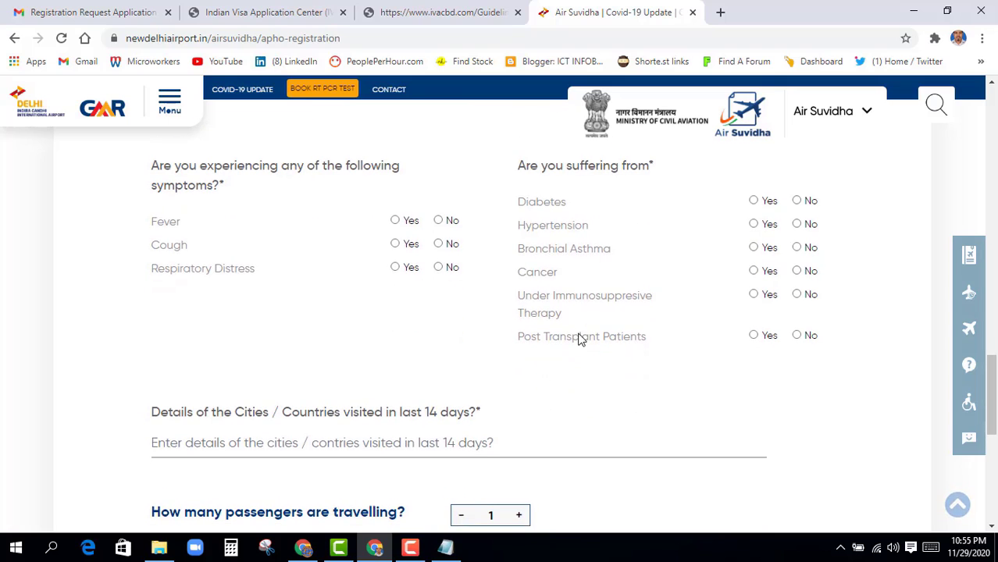
scroll(429, 332, "up", 1)
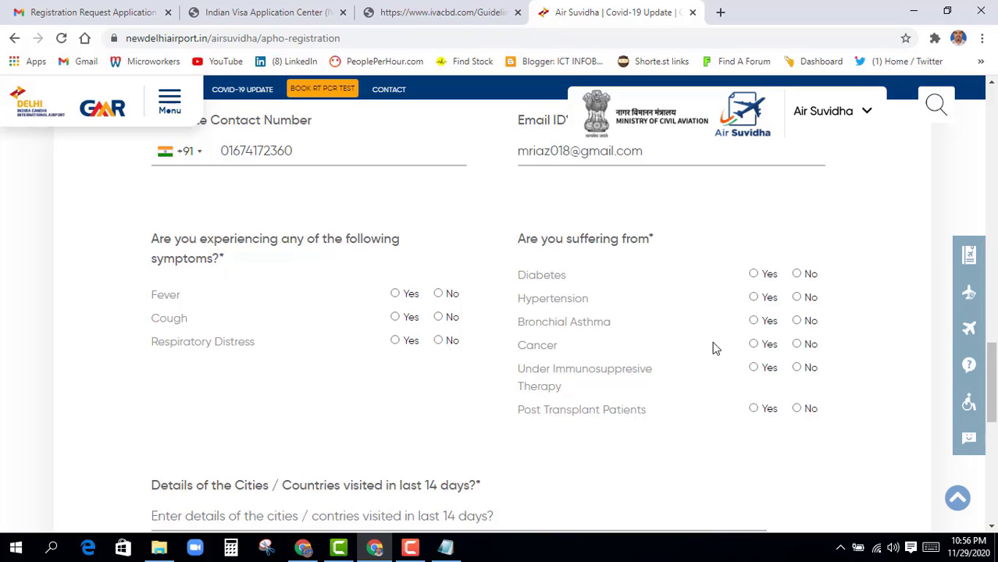
Answer No for Fever, Cough, Respiratory Distress and each listed illness
left_click(438, 294)
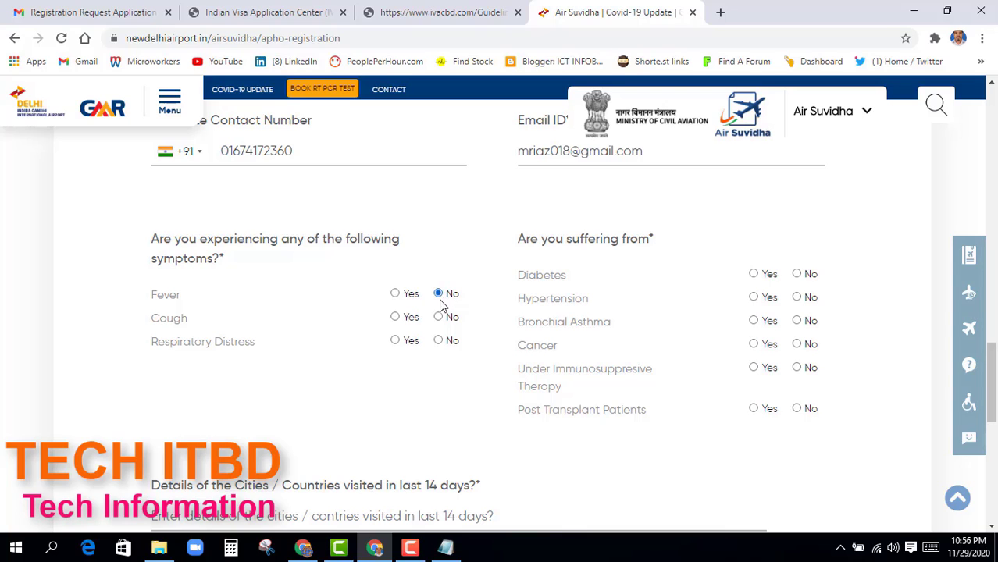
left_click(438, 317)
left_click(438, 340)
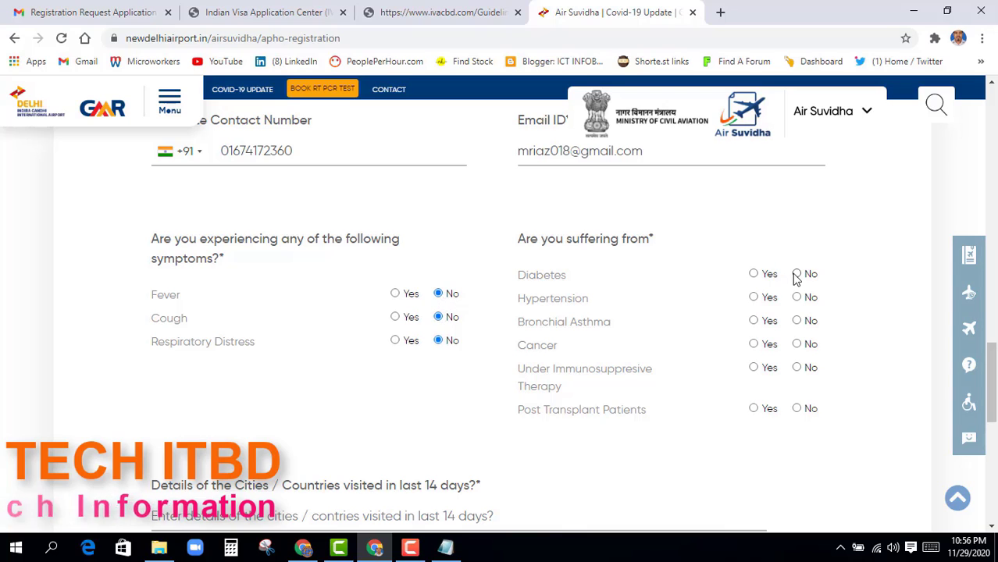
left_click(797, 274)
left_click(797, 298)
left_click(797, 321)
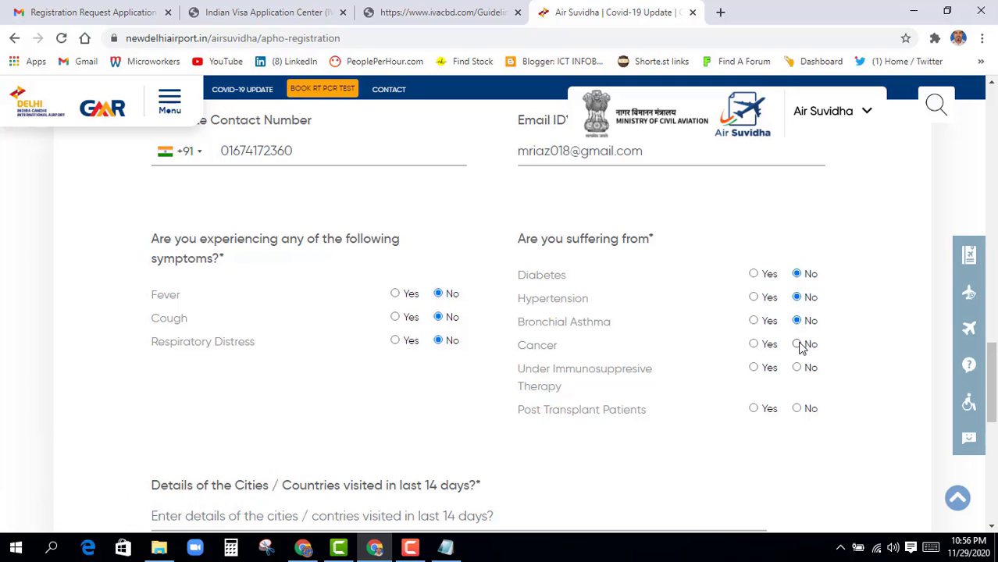
left_click(797, 344)
left_click(797, 367)
left_click(797, 408)
Enter N/A for cities or countries visited in the last 14 days
scroll(591, 397, "down", 3)
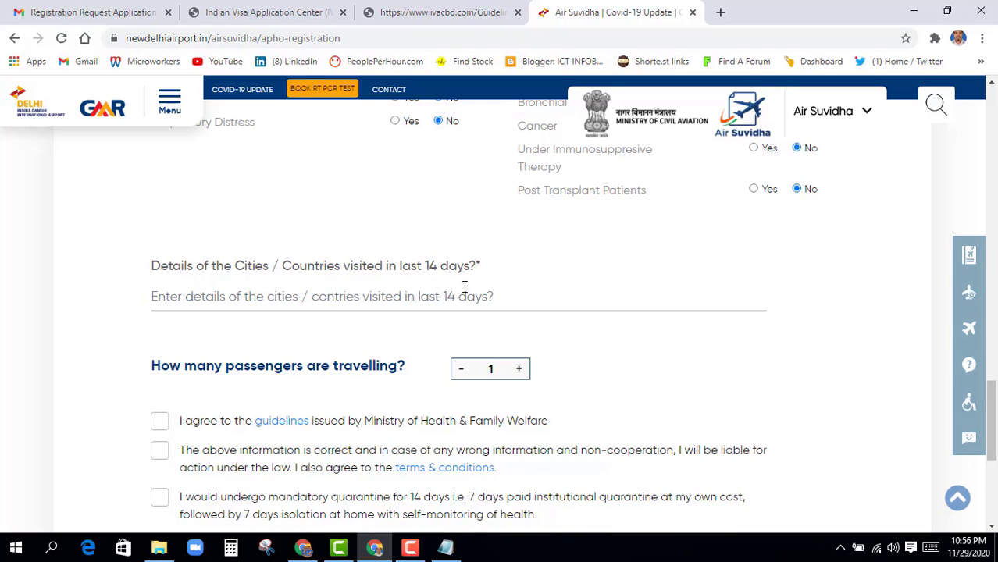
left_click(201, 297)
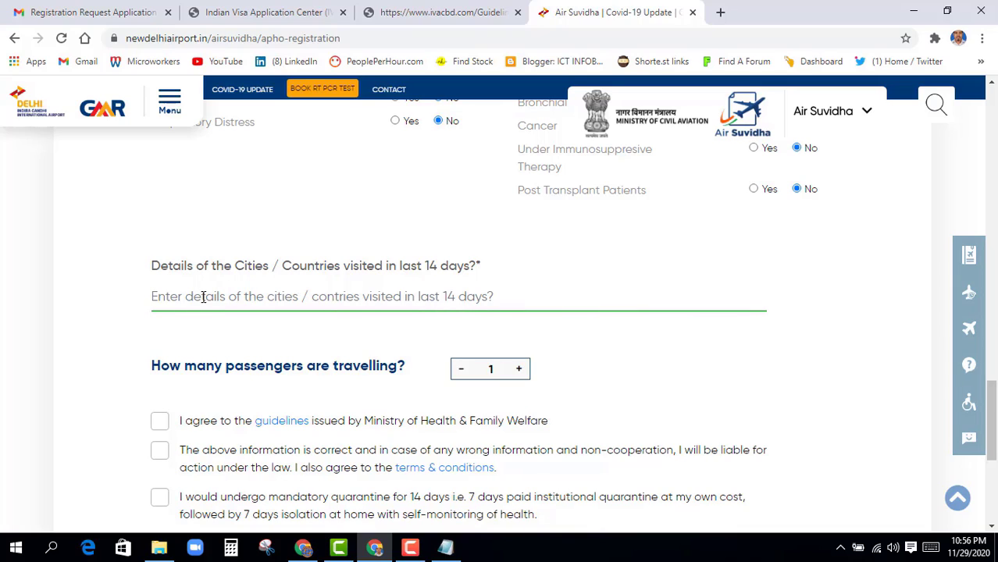
type("N/A")
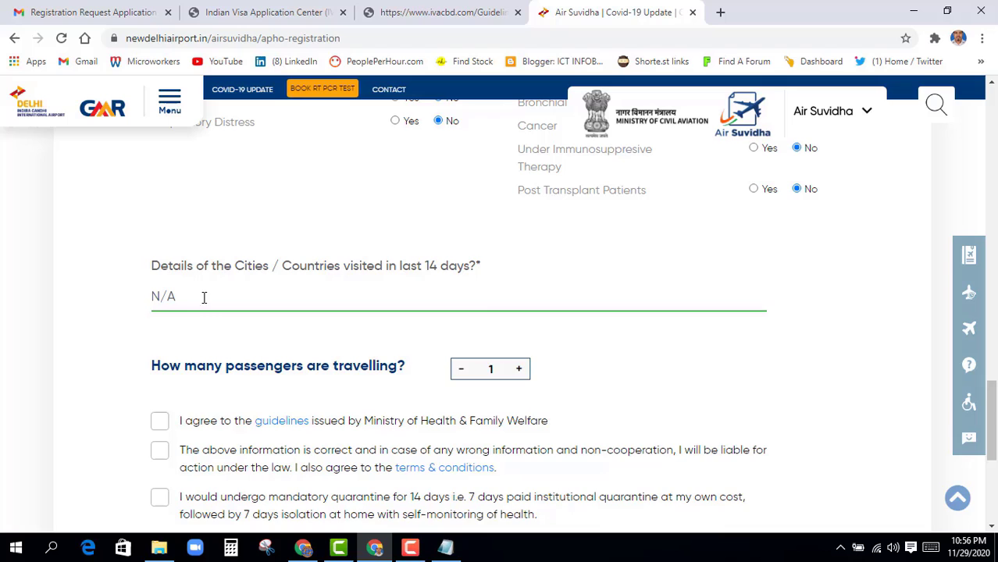
left_click(206, 338)
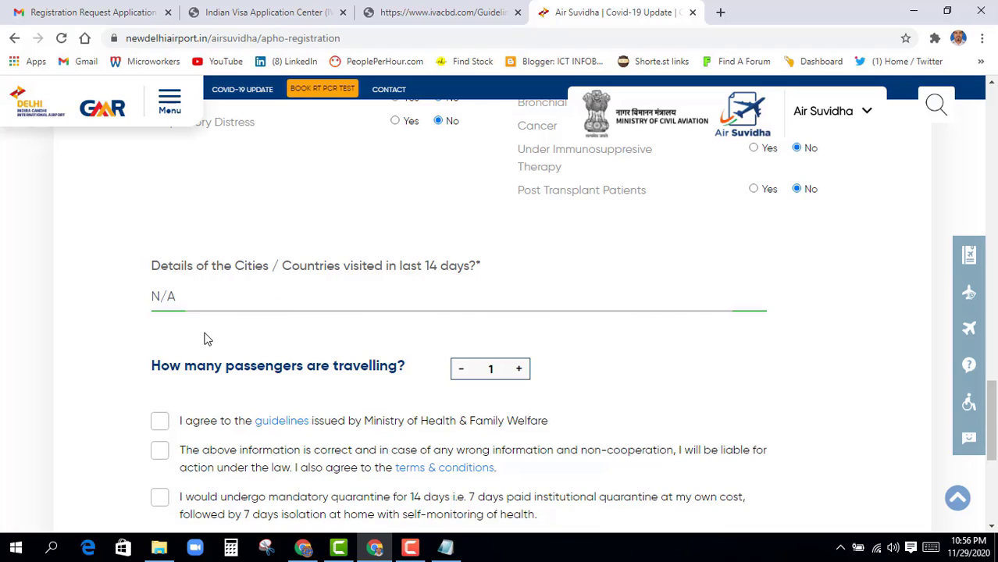
scroll(235, 339, "down", 2)
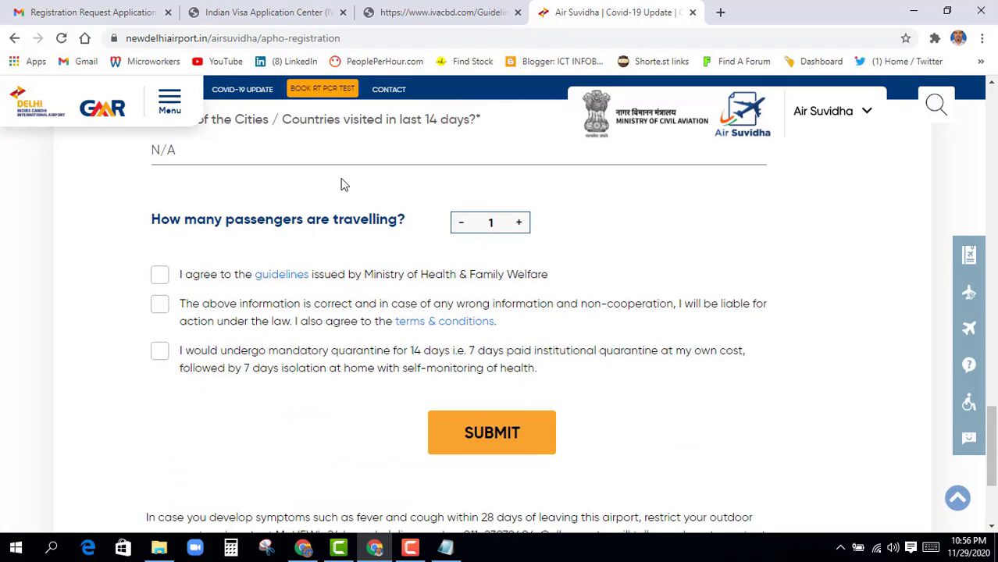
left_click(520, 224)
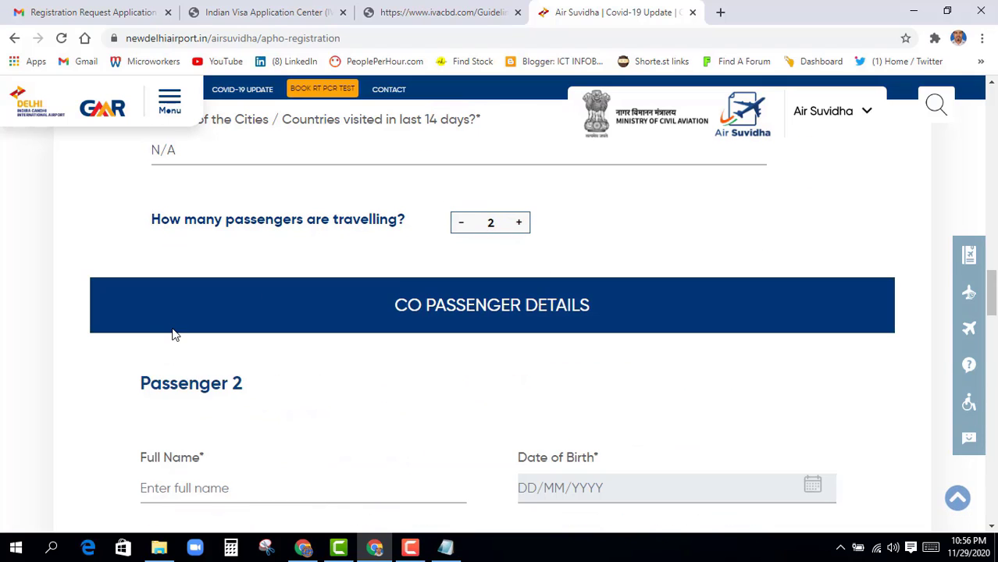
scroll(174, 334, "down", 4)
scroll(173, 296, "up", 2)
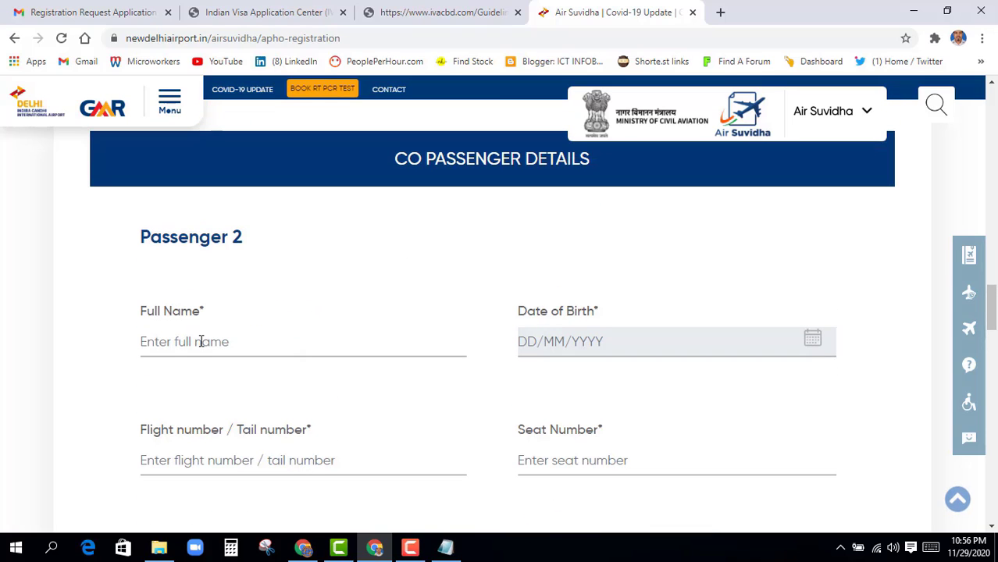
left_click(199, 342)
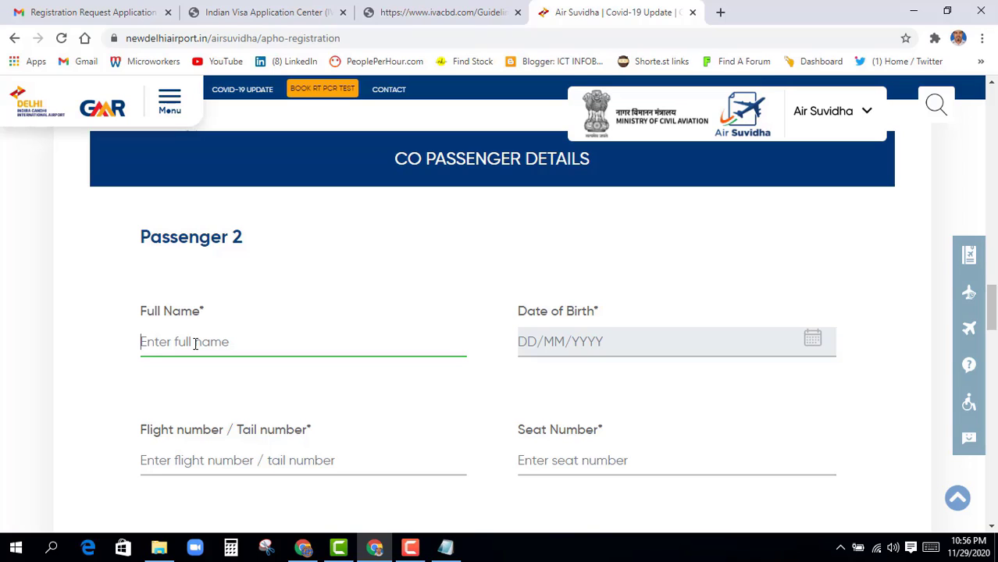
left_click(546, 342)
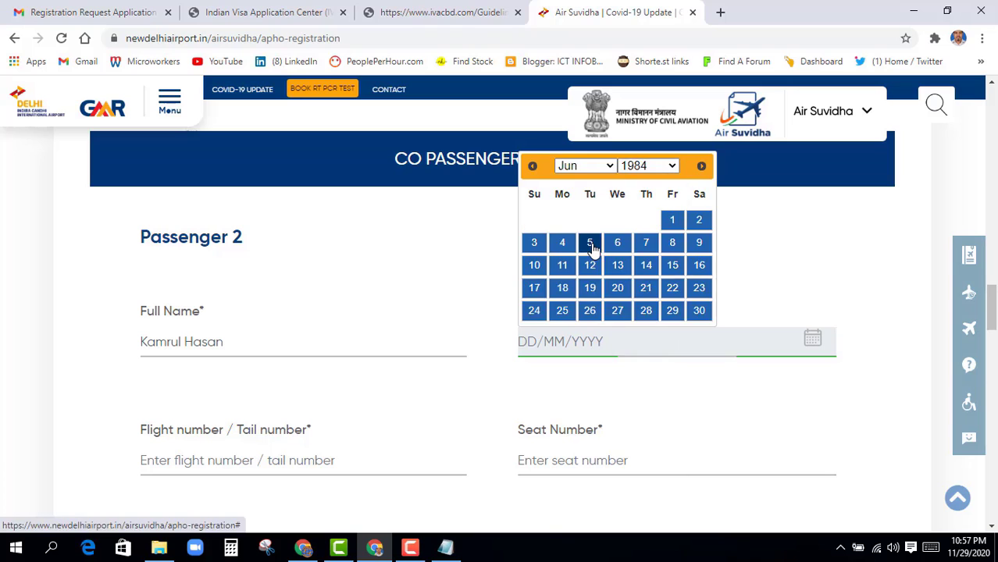
left_click(591, 245)
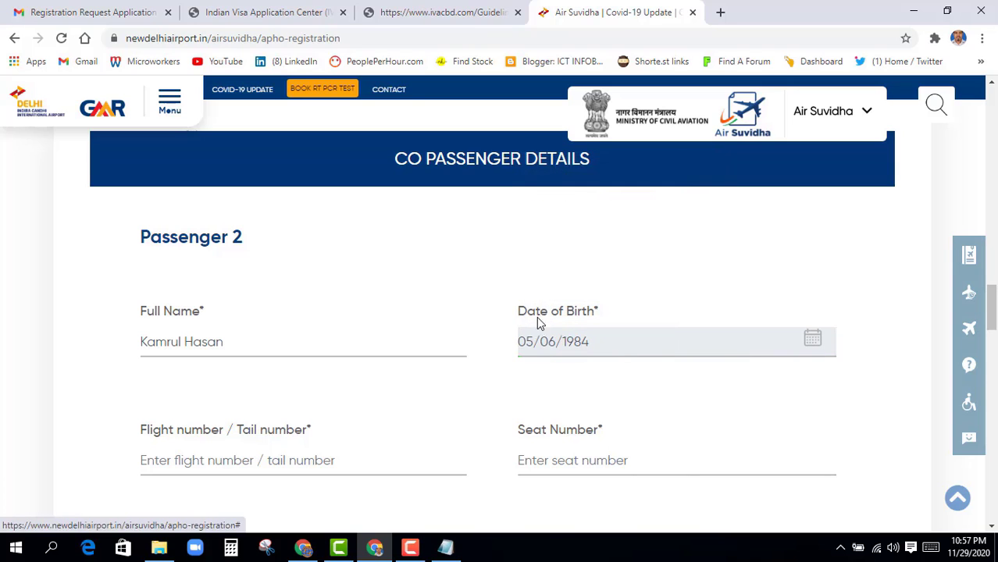
Enter flight BS201A and seat DNK for passenger 2
scroll(515, 401, "down", 1)
scroll(515, 402, "down", 2)
scroll(437, 397, "up", 1)
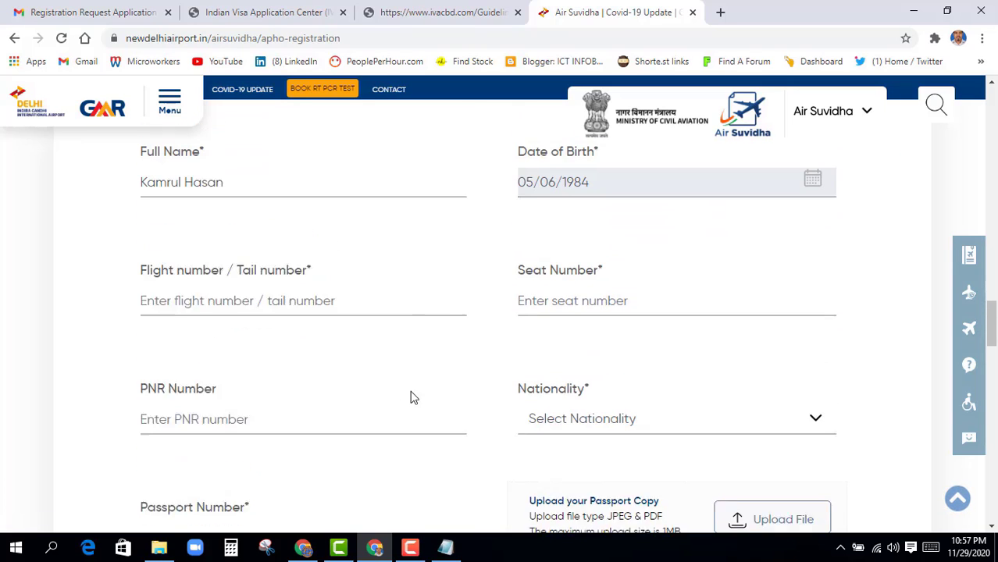
left_click(165, 314)
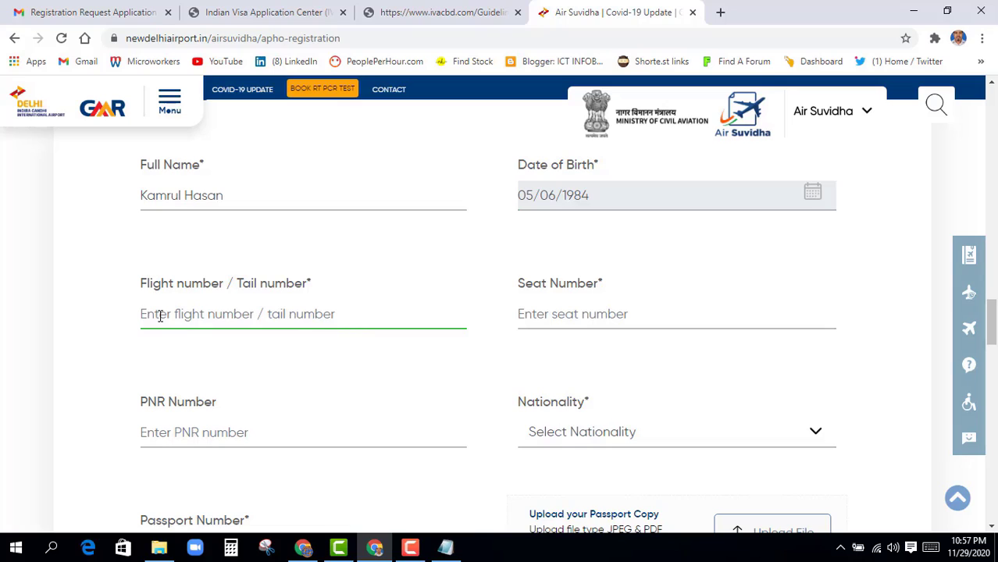
type("BS201A")
key("Tab")
type("D")
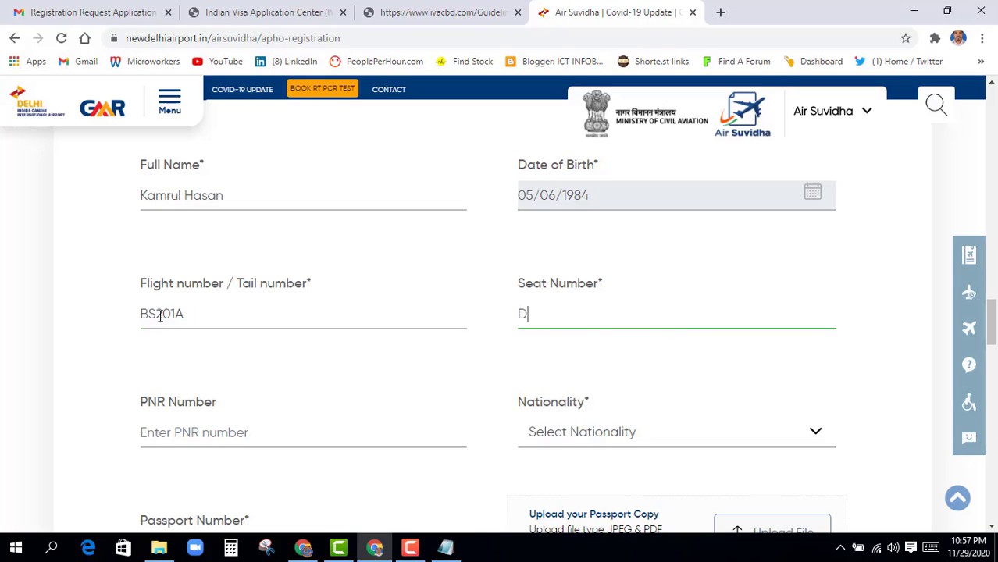
type("NK")
left_click(300, 382)
Enter the PNR, choose Bangladesh nationality and paste the passport number
scroll(309, 383, "down", 1)
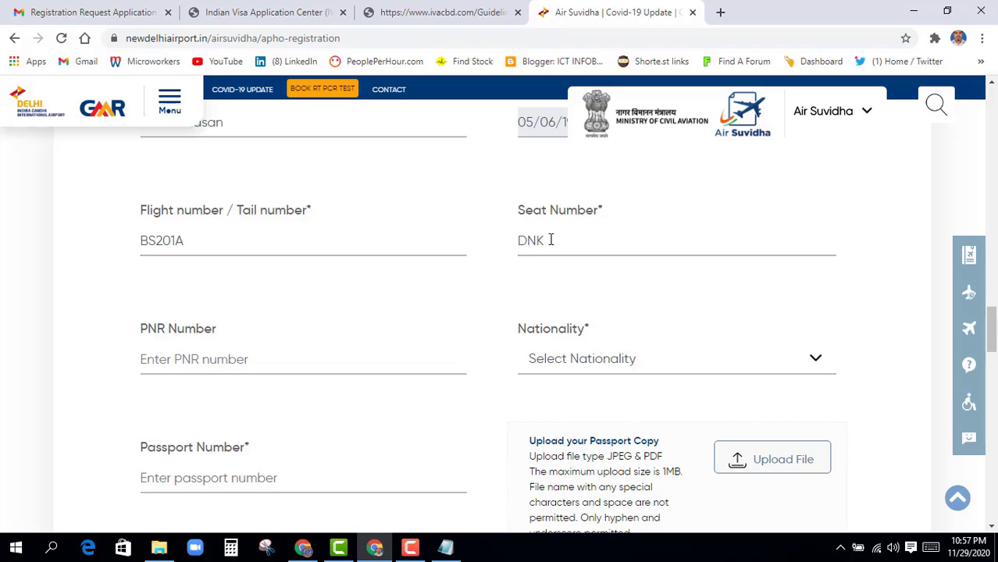
scroll(241, 350, "down", 1)
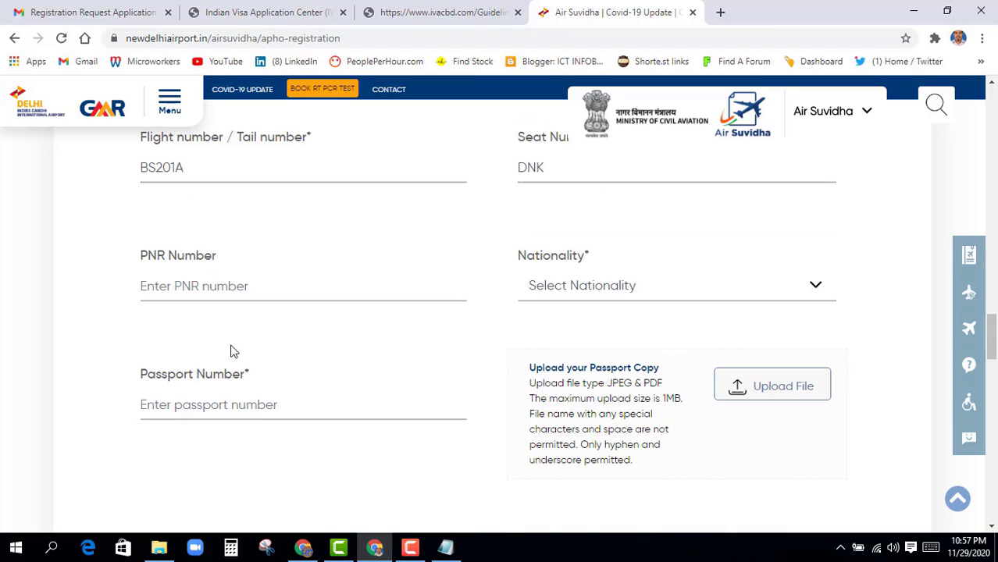
left_click(174, 283)
scroll(211, 347, "up", 1)
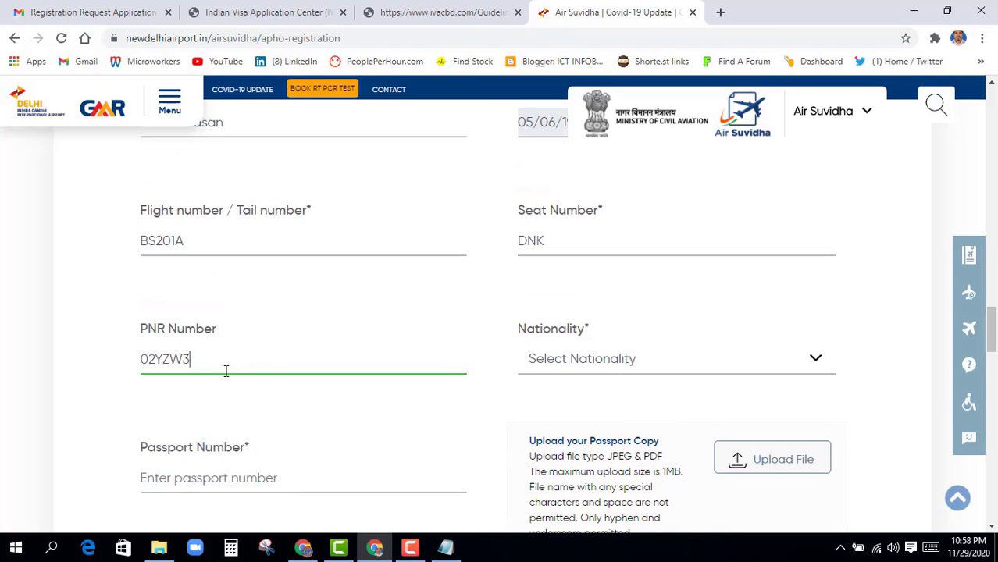
left_click(570, 361)
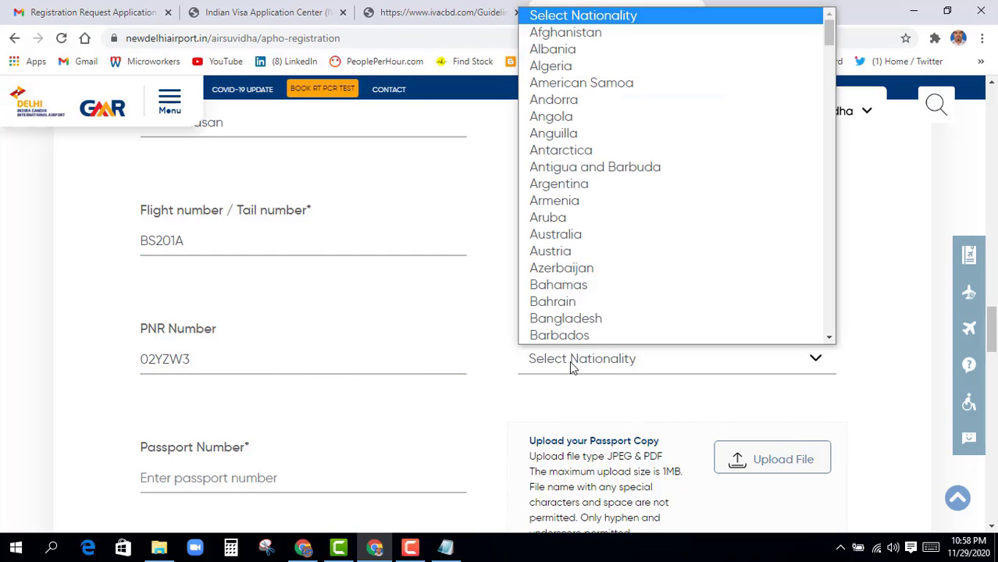
left_click(575, 321)
scroll(570, 335, "down", 2)
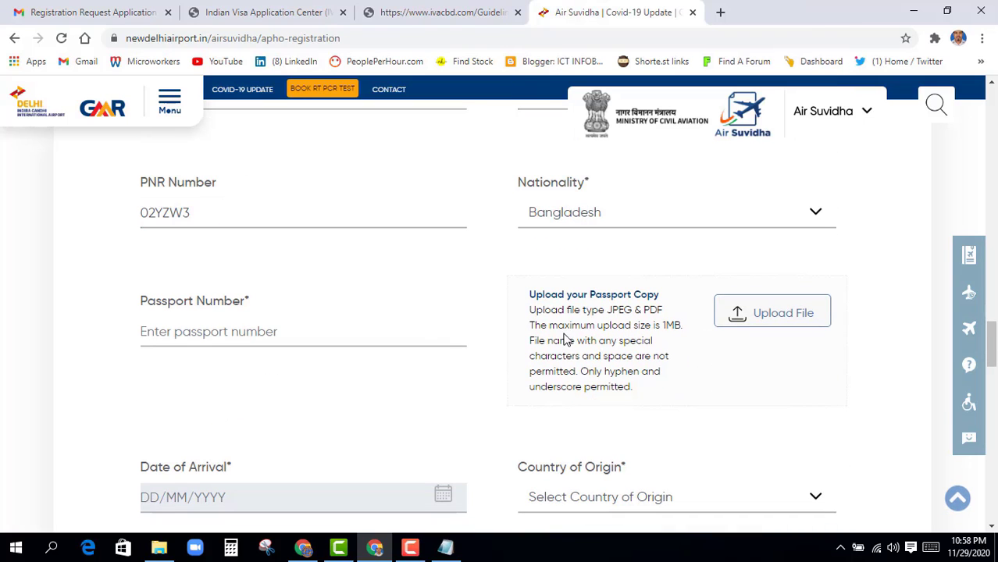
left_click(201, 335)
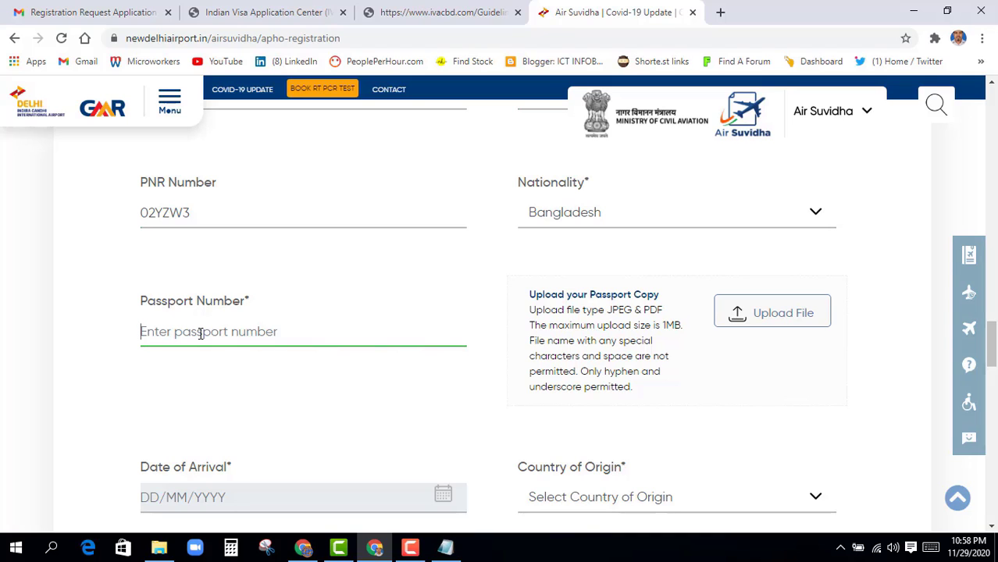
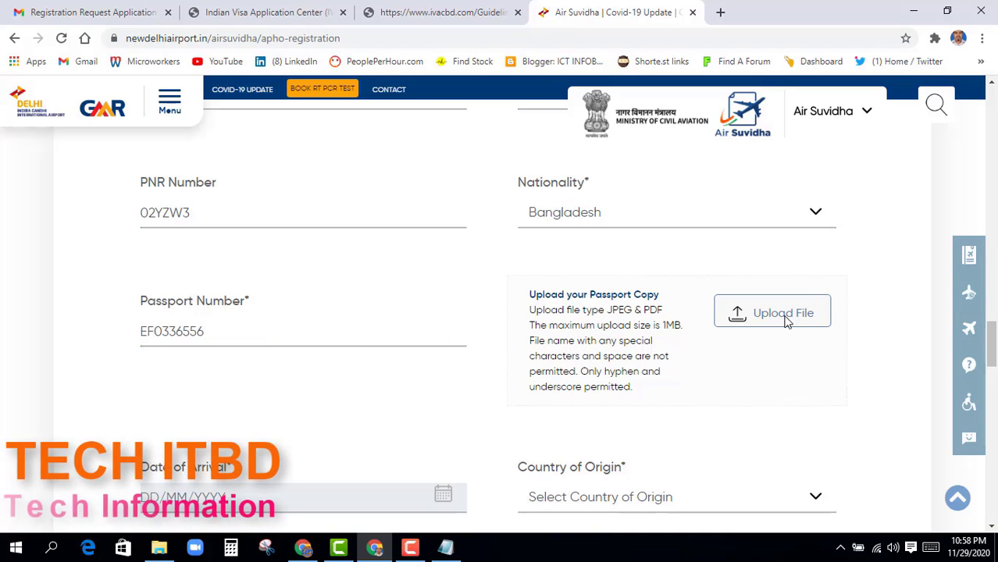
Attach the passport PDF as the passport copy
left_click(785, 316)
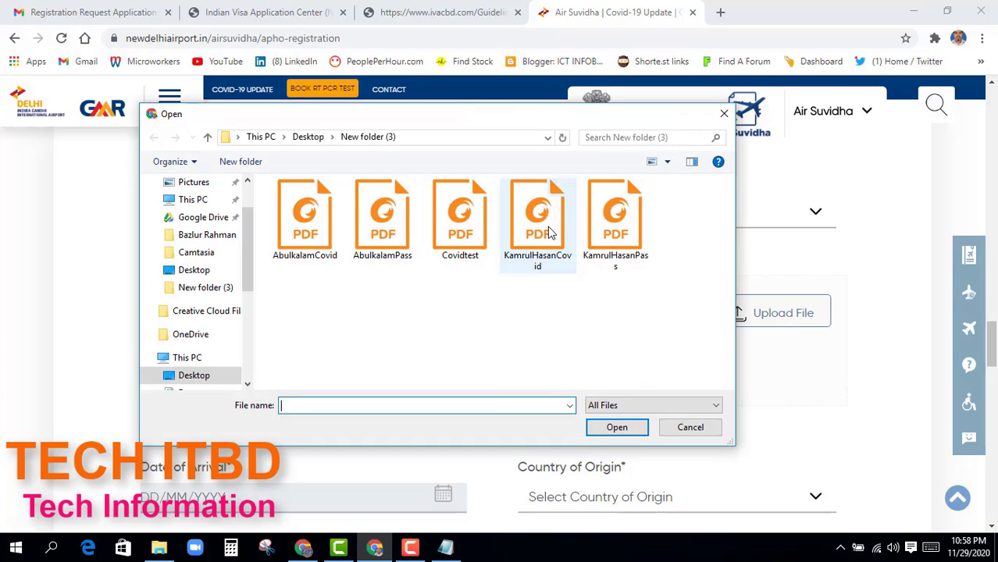
left_click(616, 219)
left_click(617, 427)
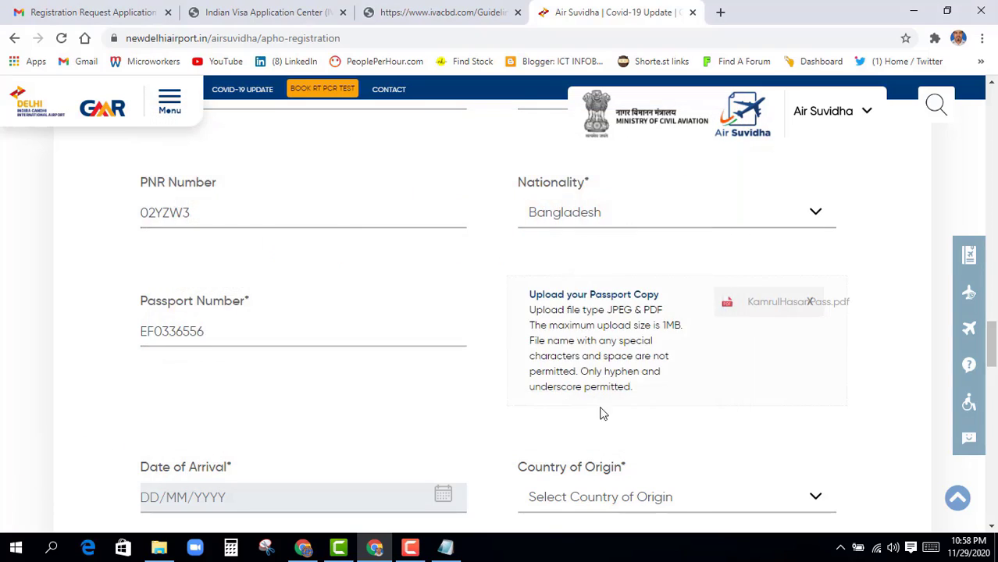
scroll(601, 413, "down", 3)
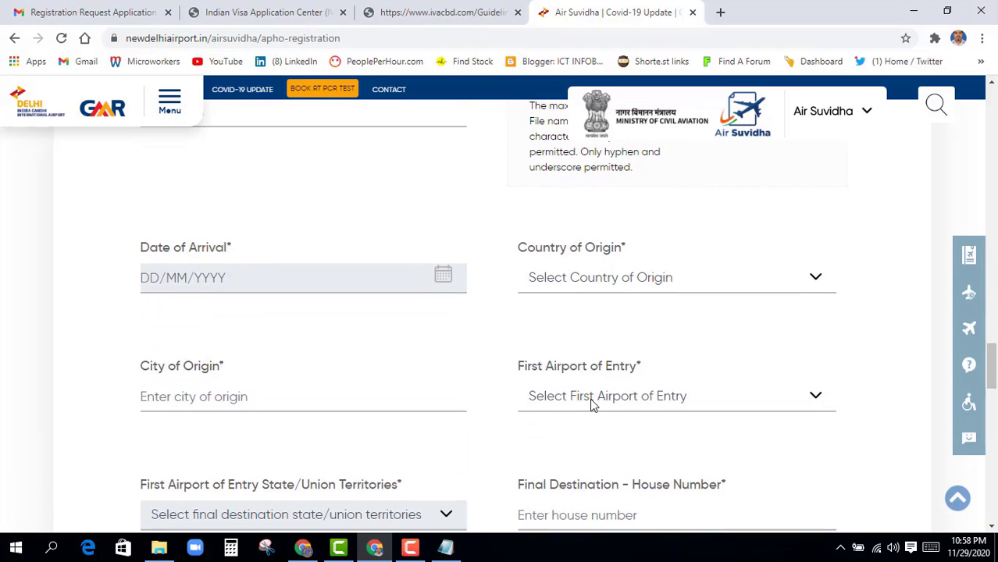
scroll(301, 346, "down", 1)
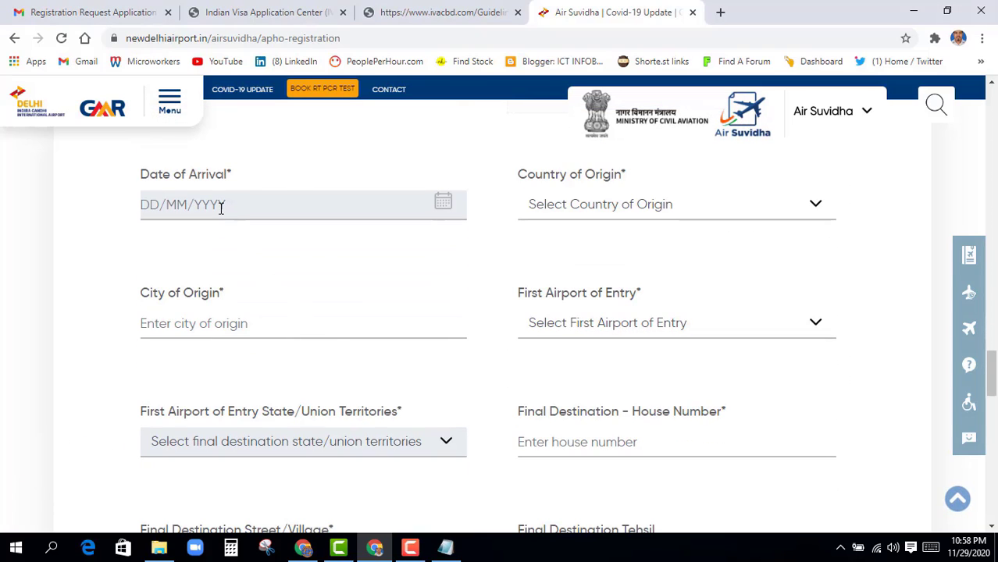
Set the arrival date to 30/11/2020 and the country of origin to Bangladesh
left_click(221, 206)
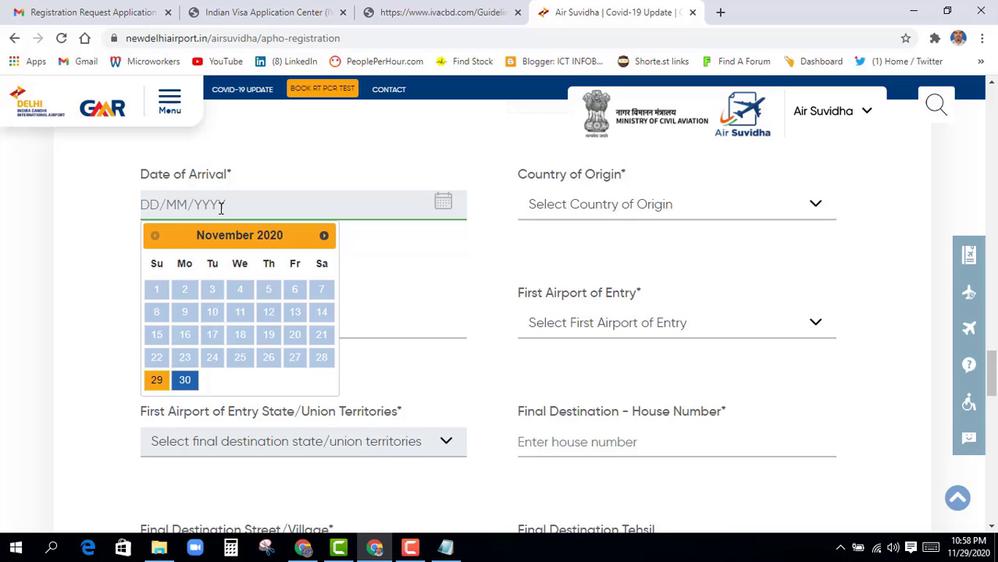
left_click(192, 387)
left_click(591, 209)
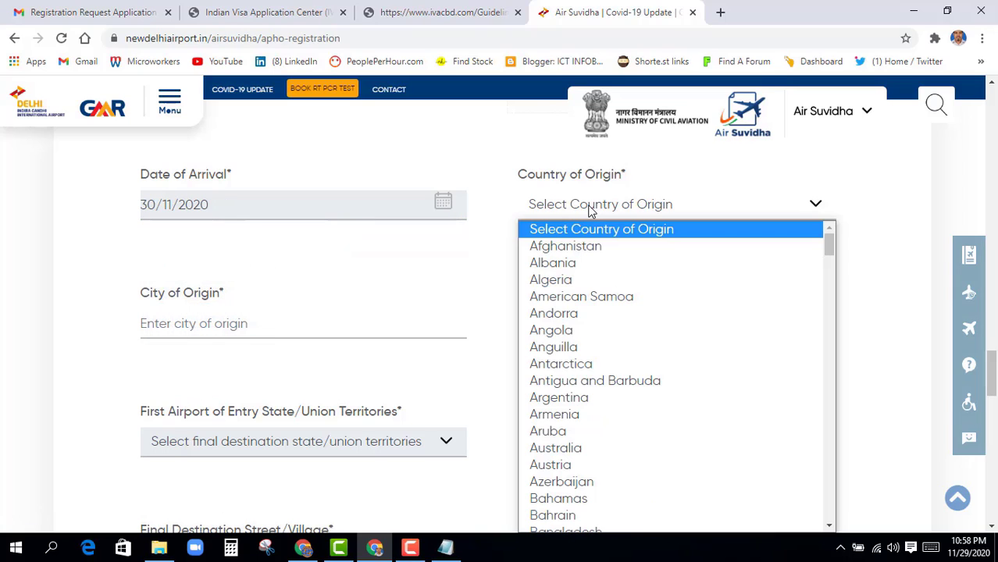
key("b")
key("b")
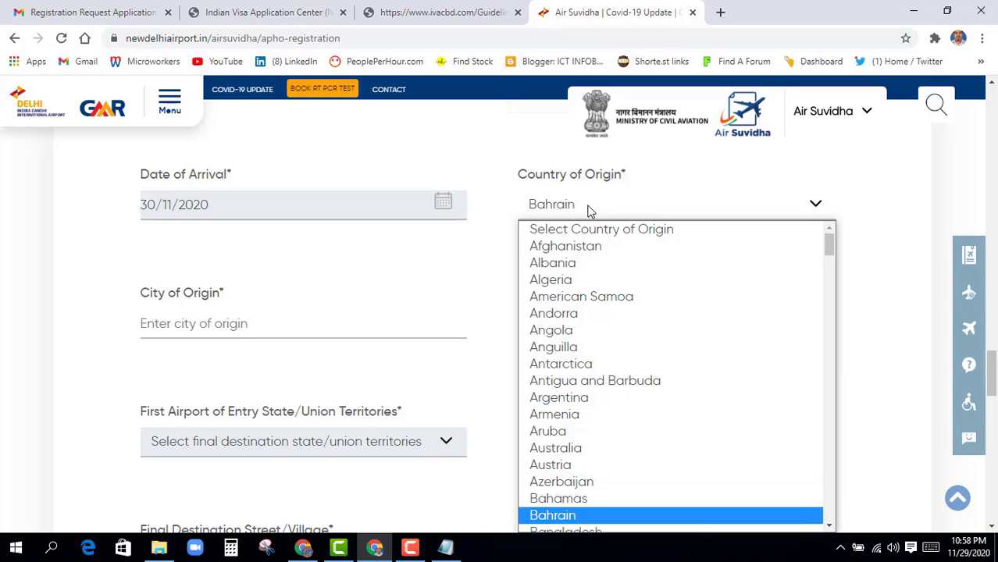
key("b")
scroll(617, 368, "down", 3)
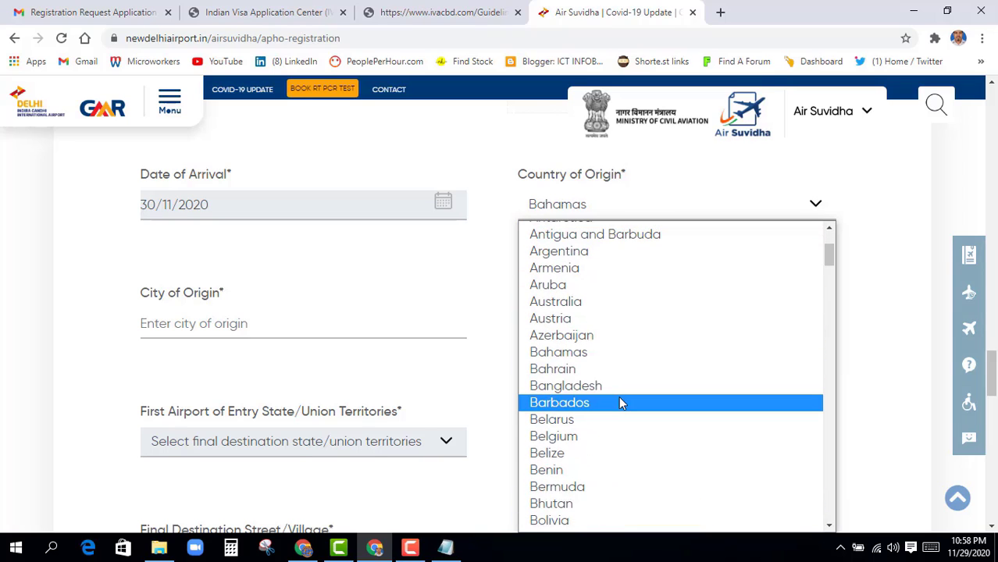
left_click(591, 388)
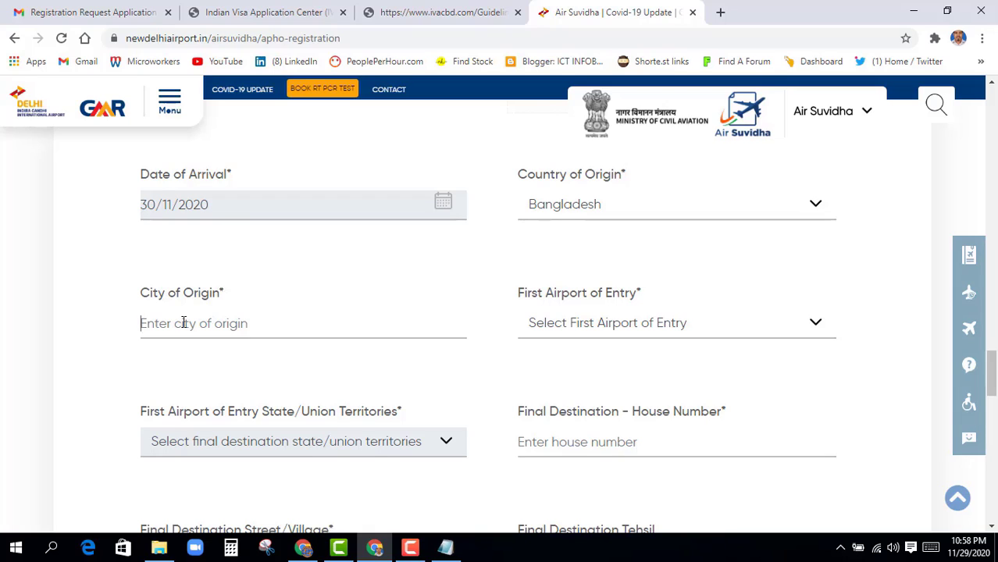
Enter DHAKA as the origin city and choose Kolkata Airport as first airport of entry
type("DHAKA")
left_click(590, 327)
key("k")
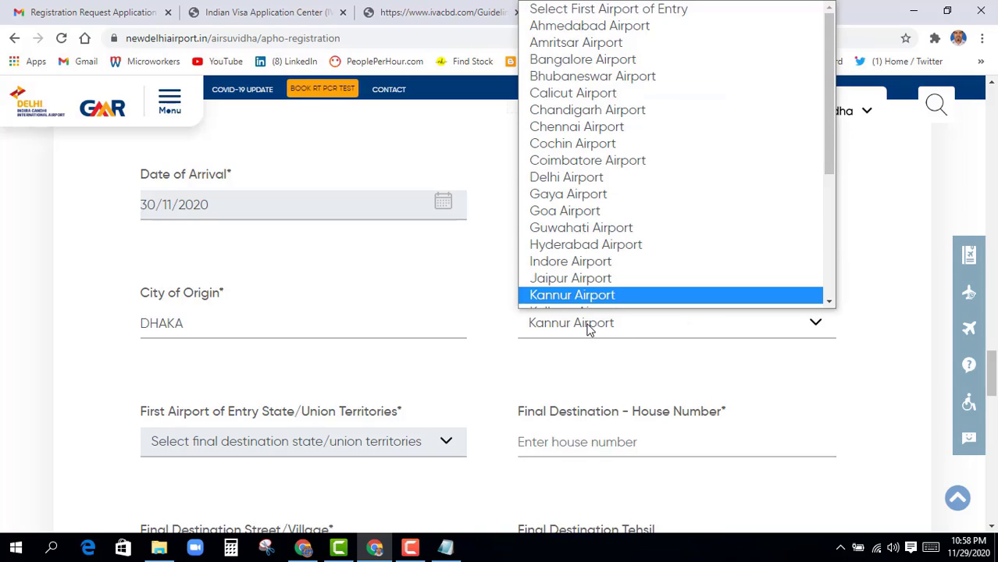
key("o")
key("Return")
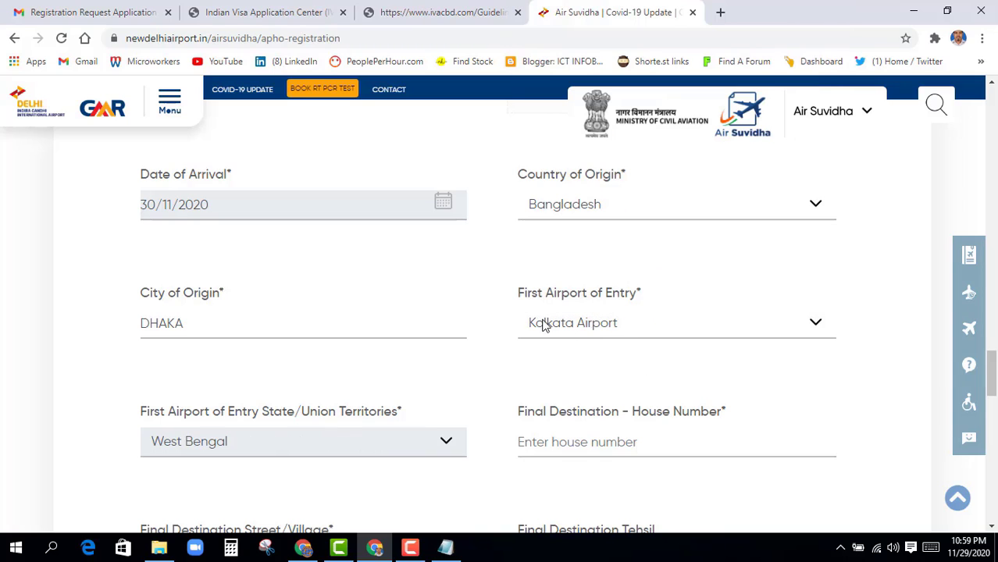
scroll(375, 381, "down", 2)
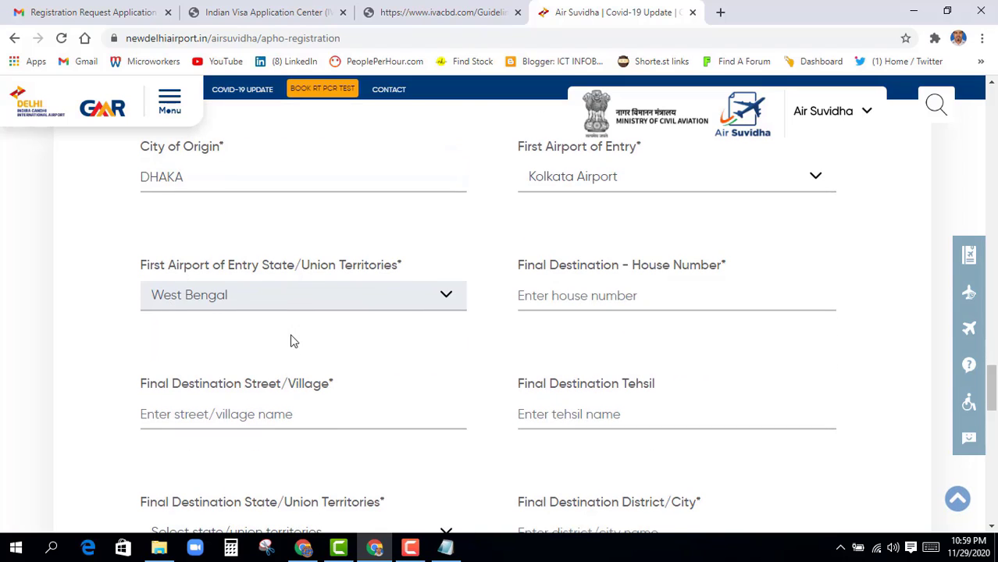
Paste the destination address into the House Number, Street/Village and Tehsil fields
left_click(523, 305)
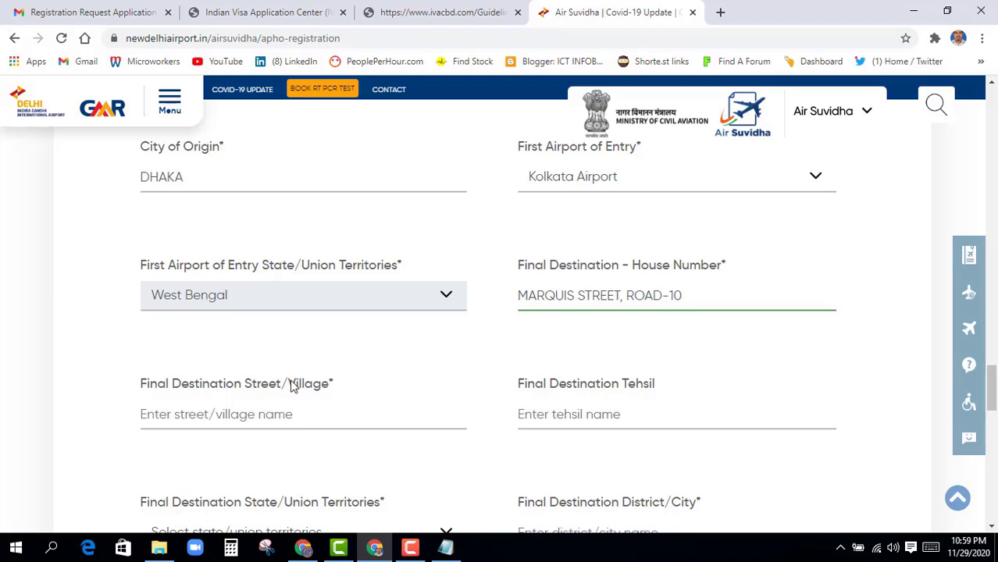
left_click(160, 421)
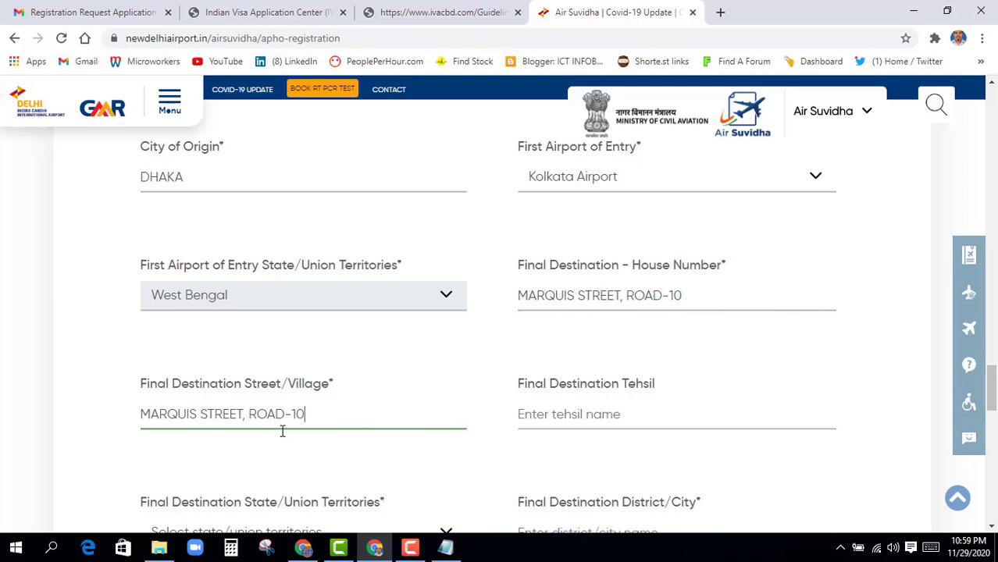
scroll(530, 449, "down", 1)
left_click(523, 343)
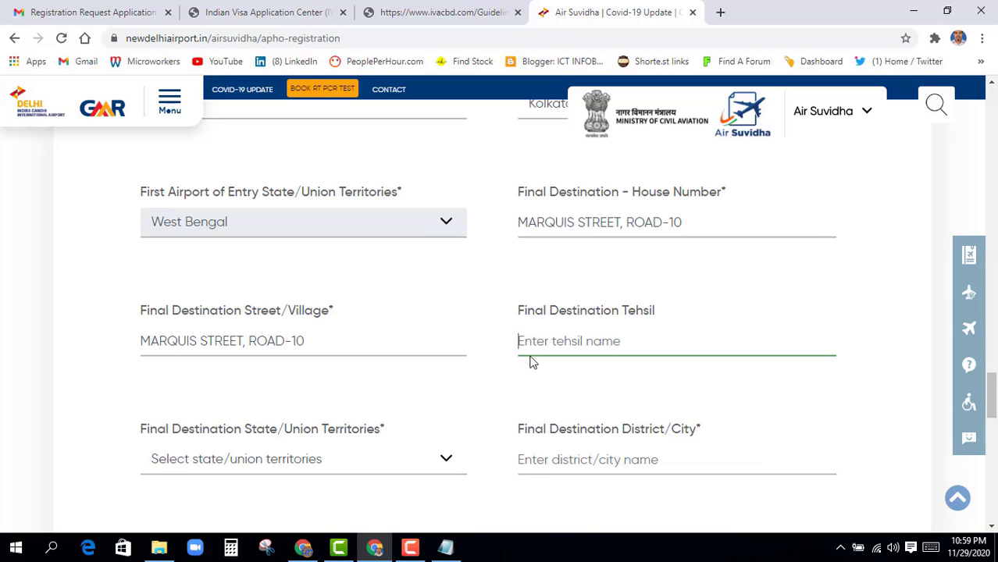
left_click(487, 382)
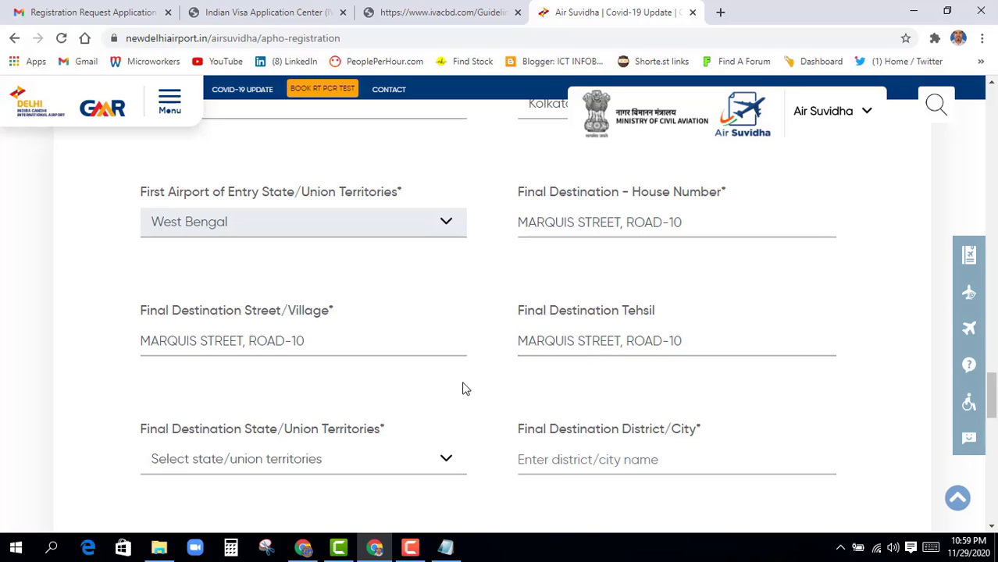
scroll(462, 388, "down", 2)
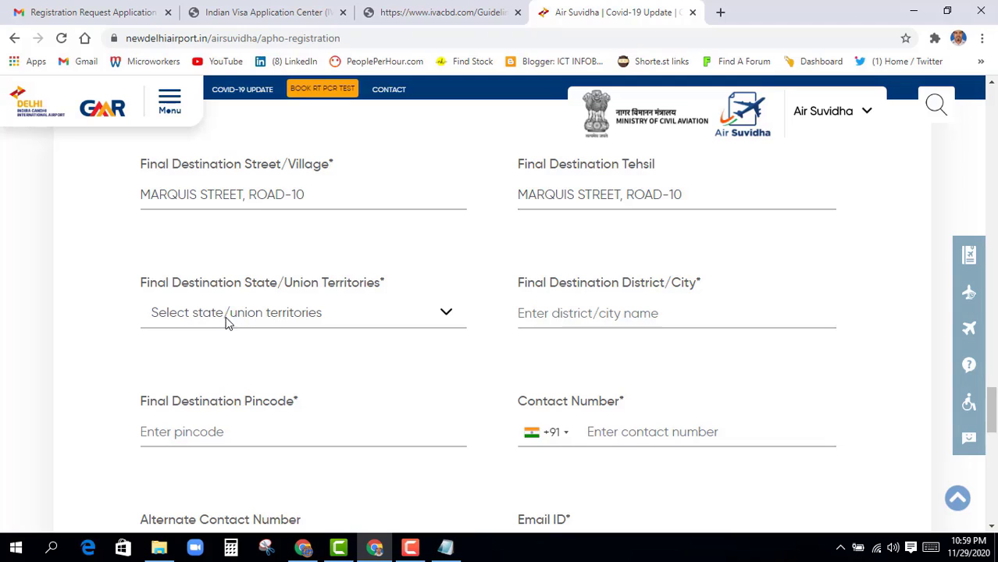
Set the destination state to West Bengal and the district/city to KOLKATA
left_click(253, 319)
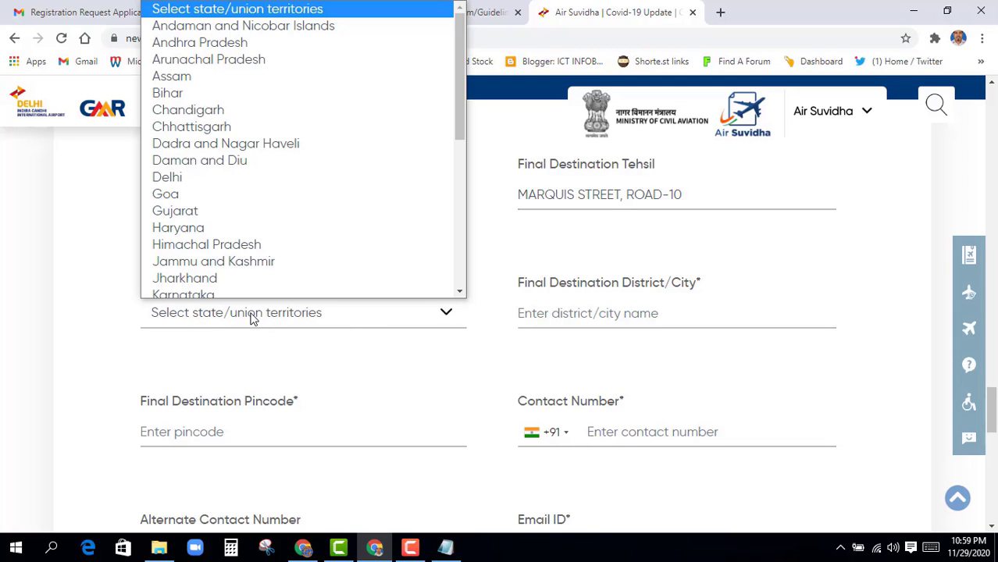
key("w")
key("Return")
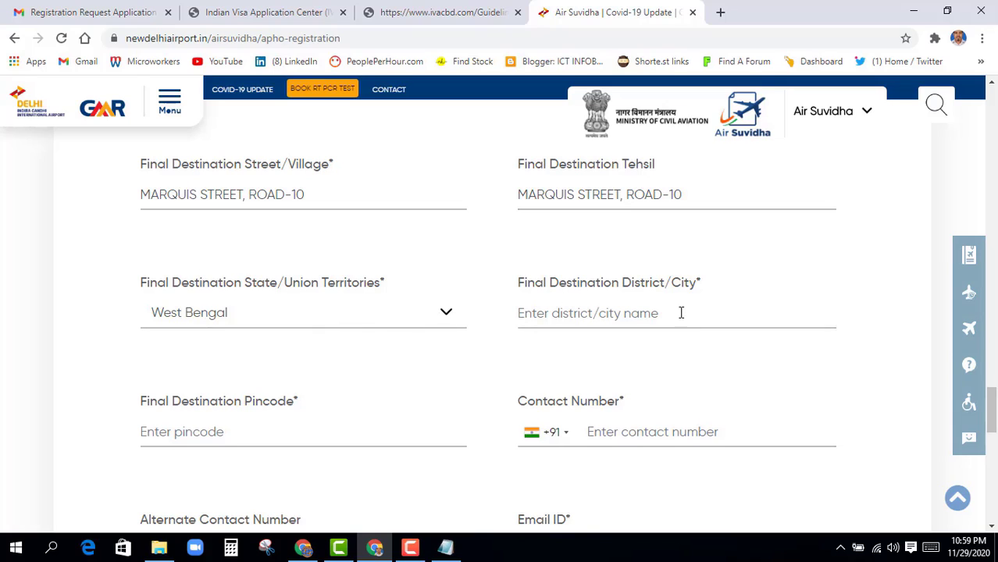
left_click(574, 314)
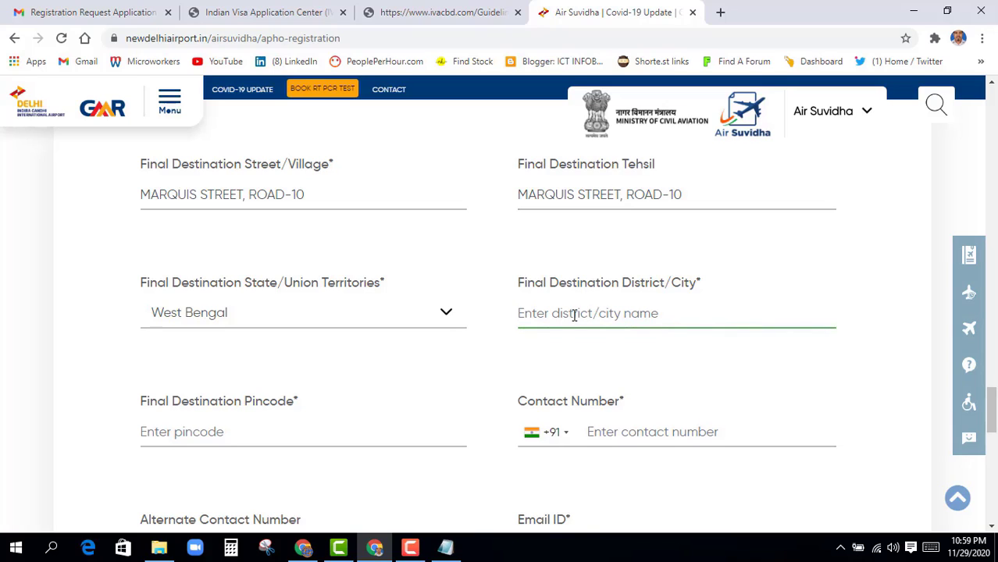
type("KOLKATA")
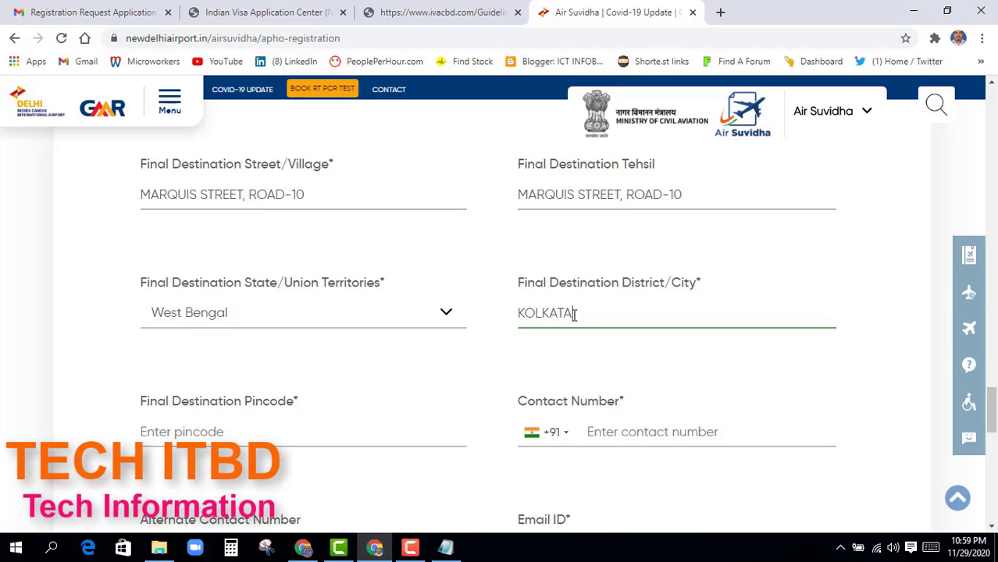
key("Tab")
scroll(292, 472, "down", 2)
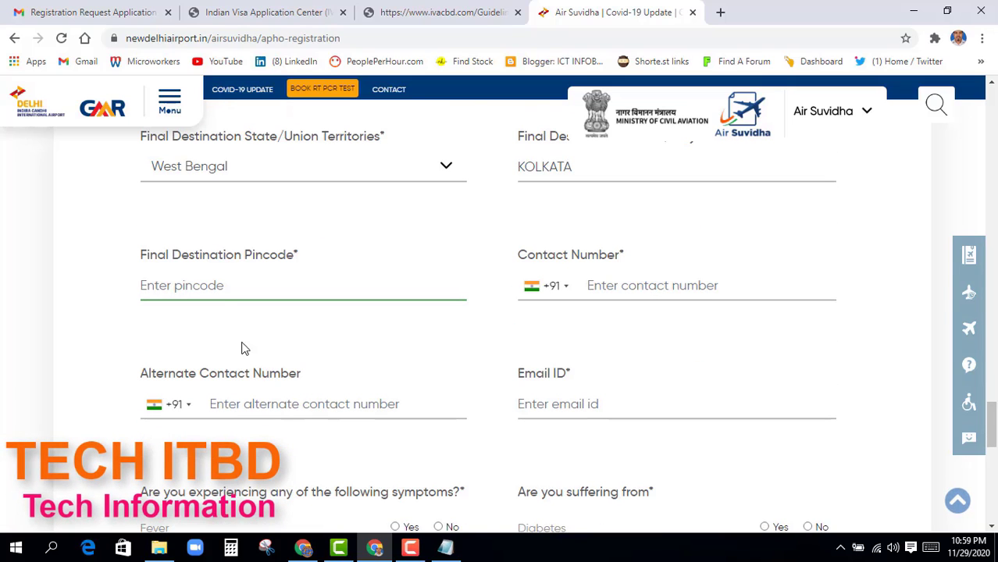
Enter the destination pincode and the contact number with Bangladesh's +880 code
type("70")
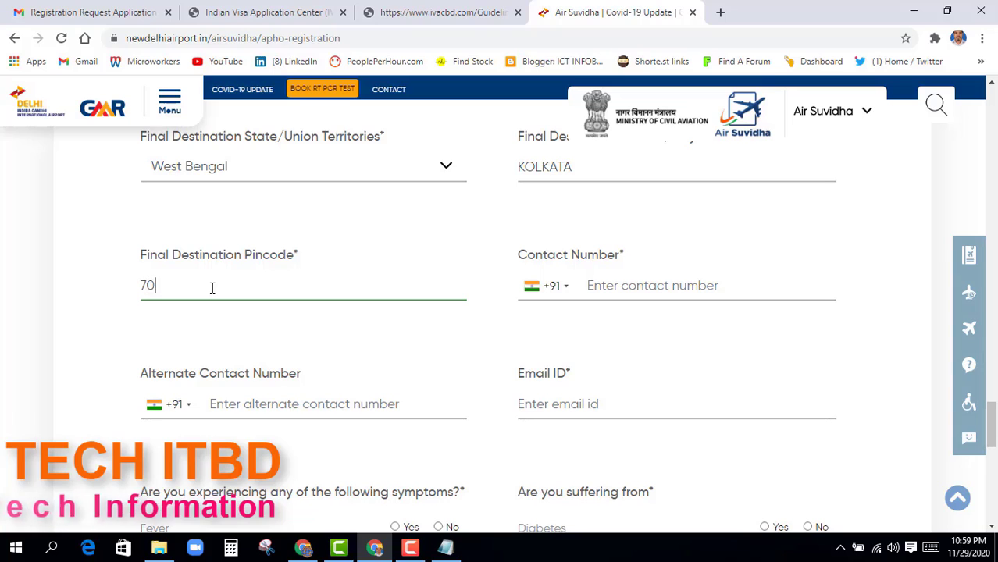
type("0016")
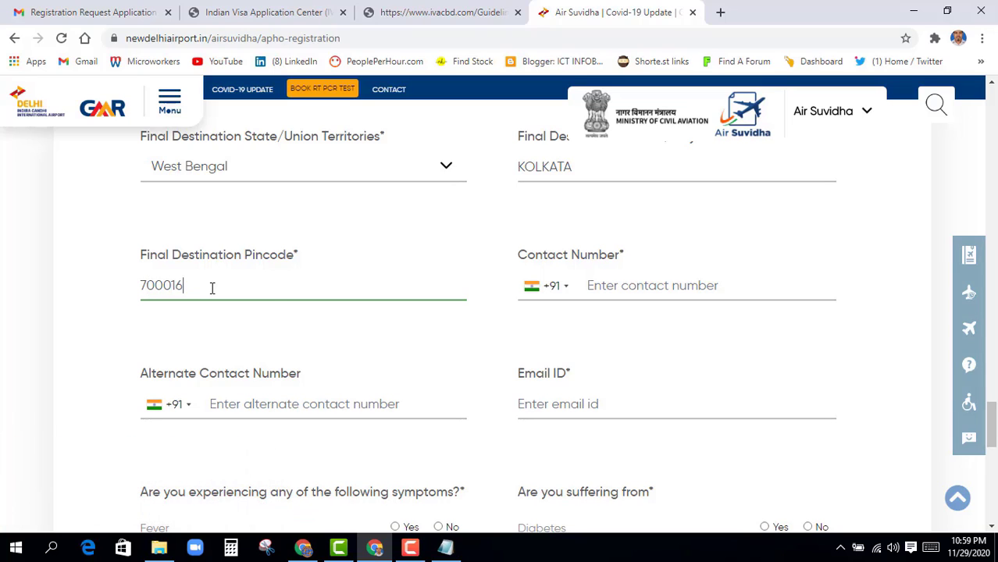
left_click(567, 289)
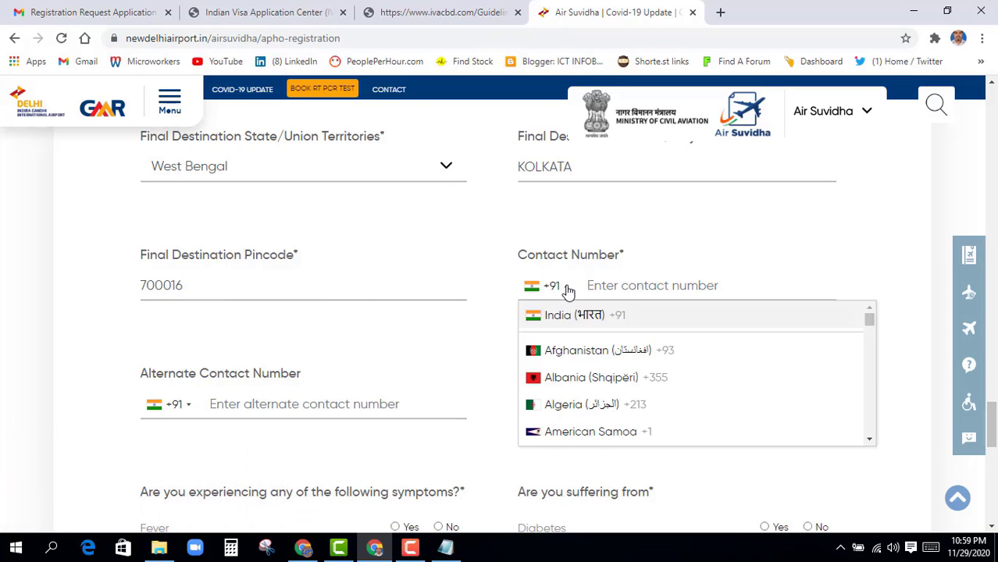
key("b")
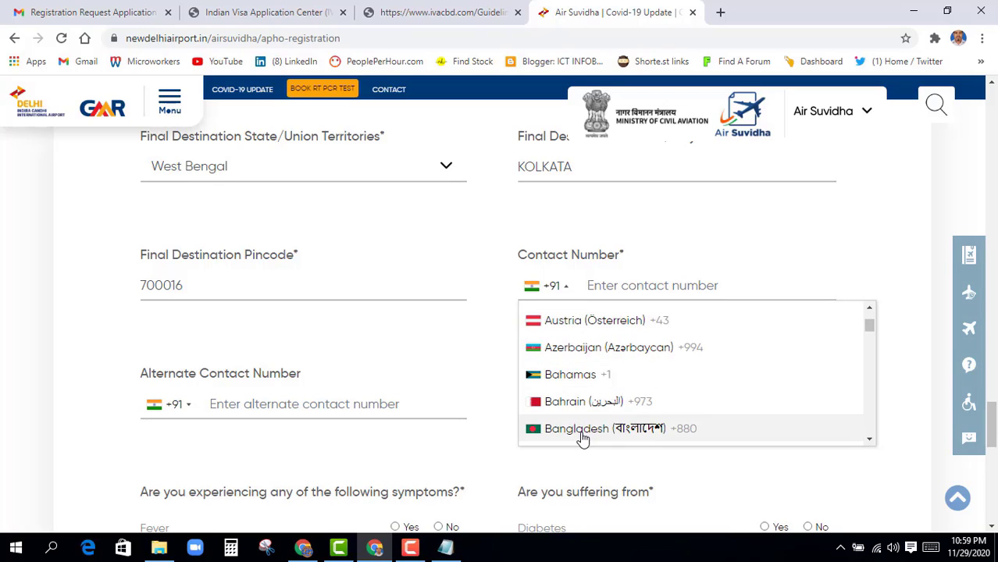
left_click(588, 427)
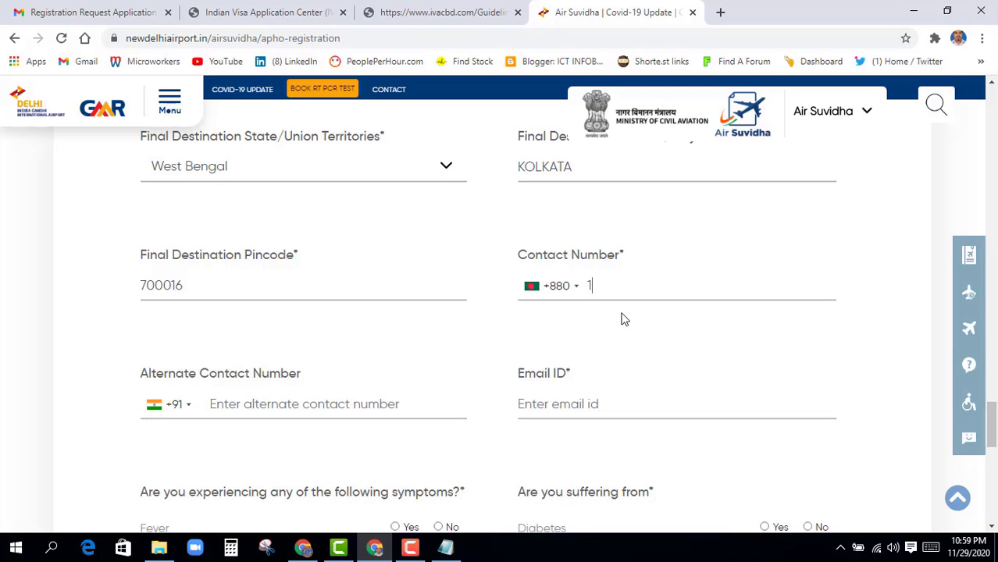
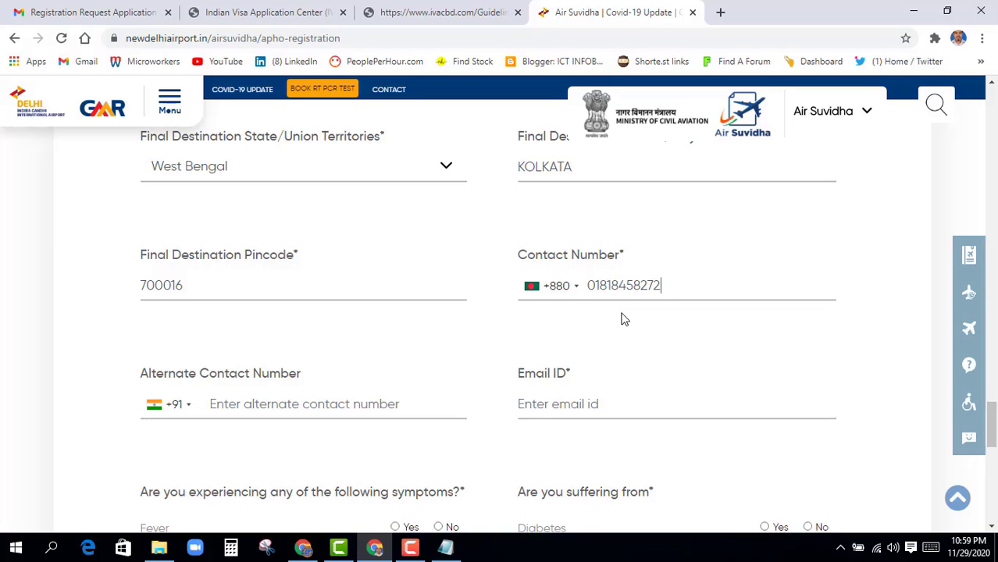
Give the alternate number the Bangladesh +880 code and paste the alternate phone number
scroll(290, 396, "down", 2)
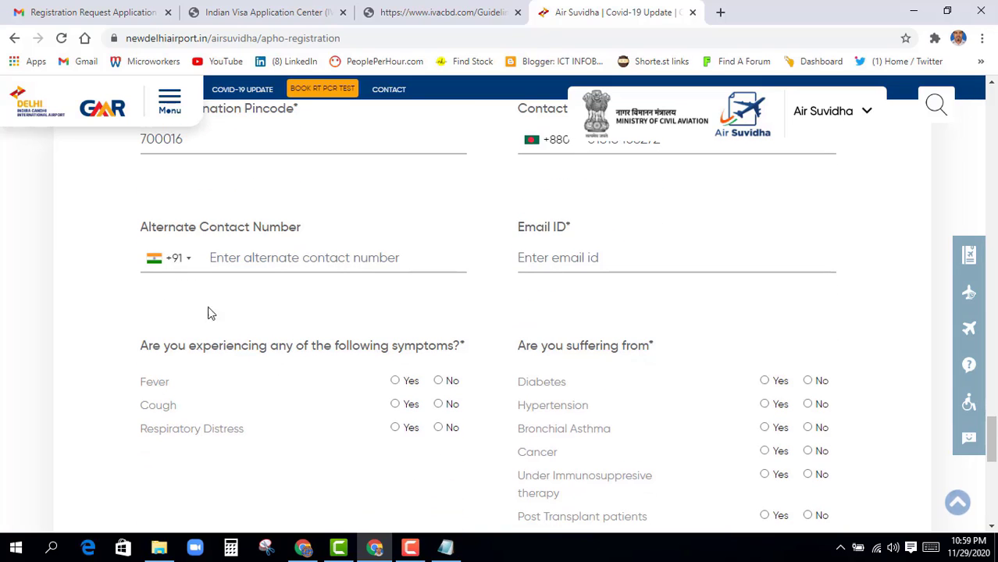
left_click(189, 265)
scroll(203, 359, "down", 5)
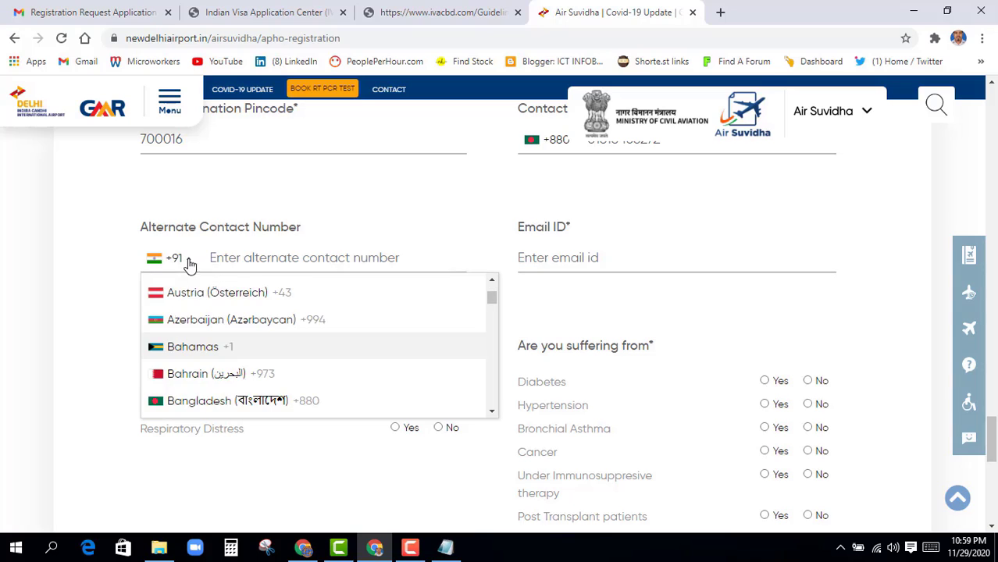
left_click(199, 401)
key("ctrl+v")
left_click(556, 260)
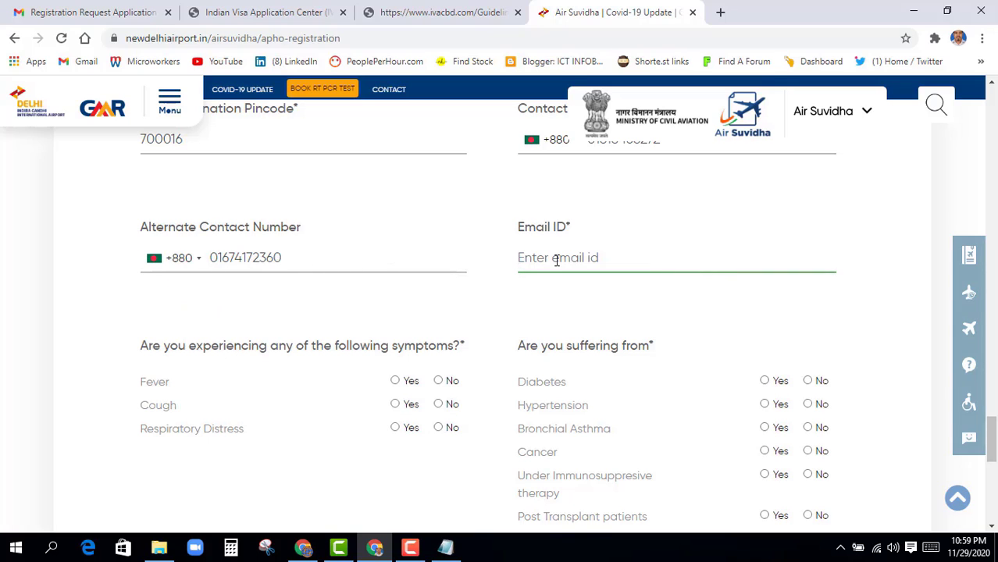
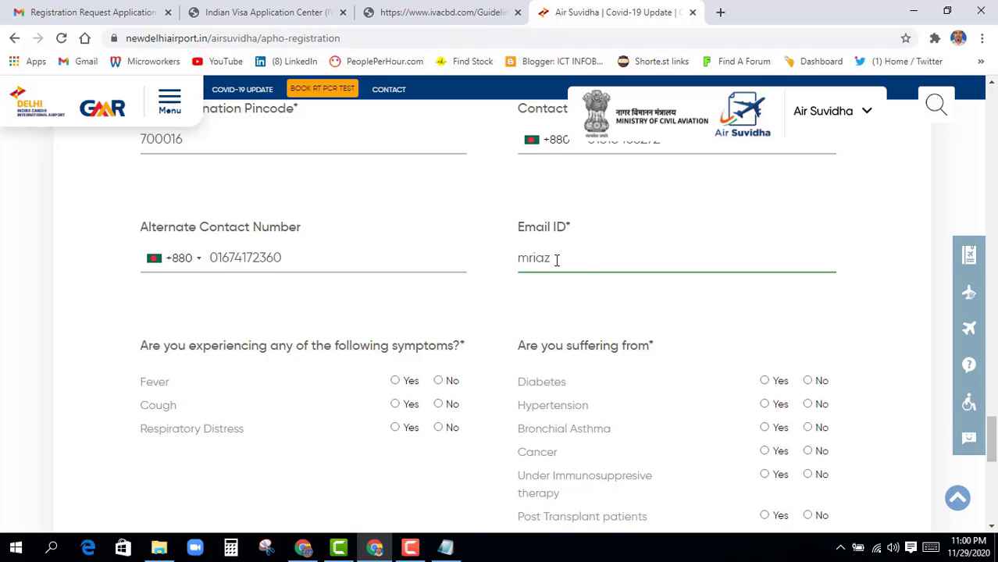
Finish entering the e-mail address and answer No for Fever, Cough and Respiratory Distress
left_click(565, 307)
scroll(508, 356, "down", 2)
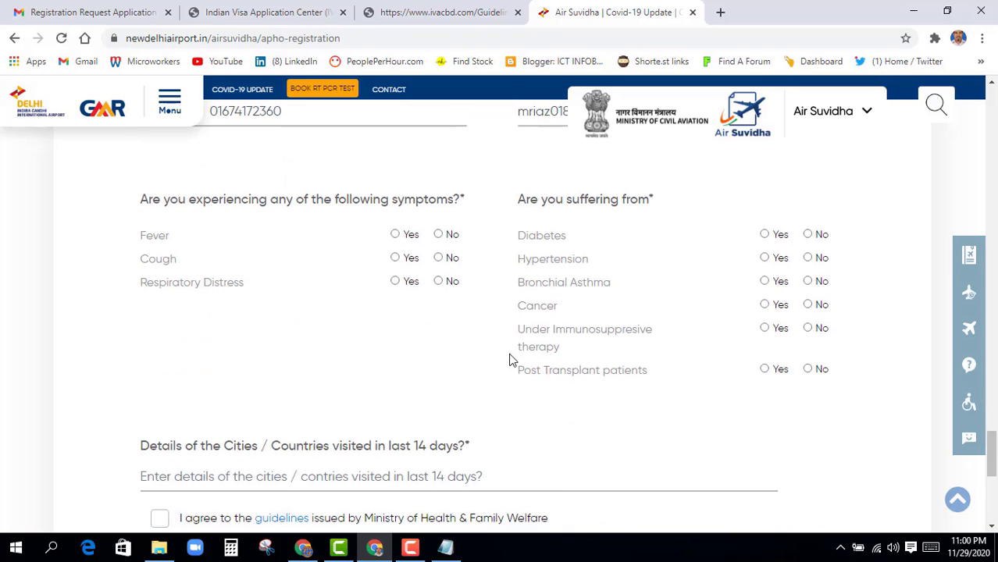
left_click(438, 235)
left_click(438, 258)
left_click(438, 281)
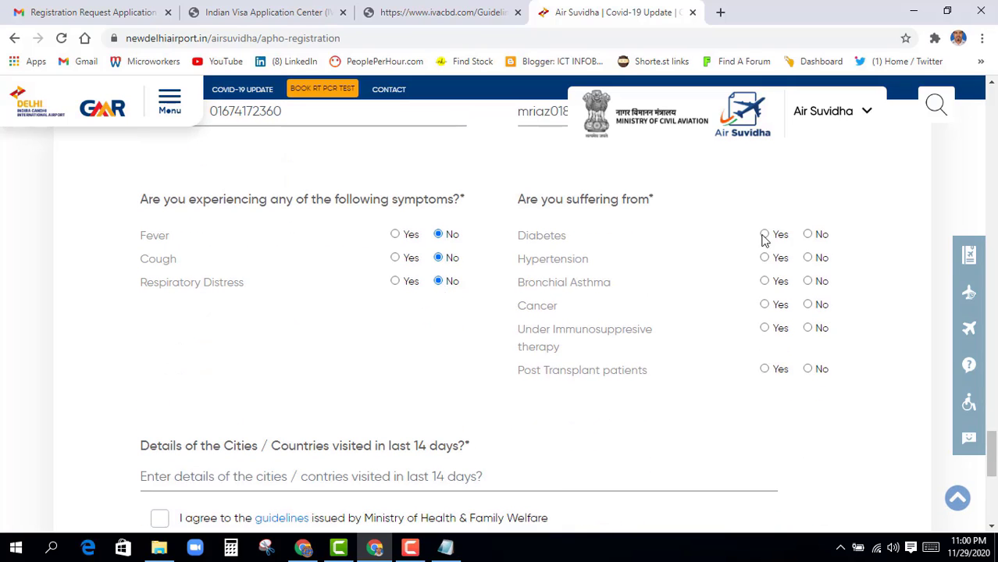
Answer No for Diabetes, Hypertension, Asthma, Cancer, immunosuppressive therapy and post-transplant
left_click(808, 234)
left_click(808, 257)
left_click(808, 281)
left_click(807, 304)
left_click(807, 328)
left_click(807, 369)
scroll(812, 372, "down", 3)
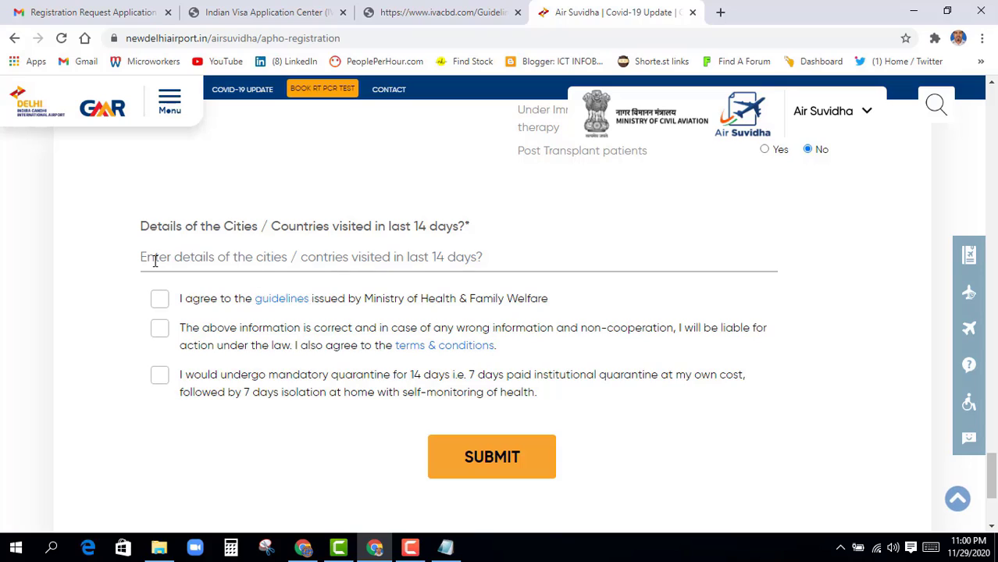
Enter N/A for cities visited and tick all three declaration checkboxes
left_click(152, 261)
type("N")
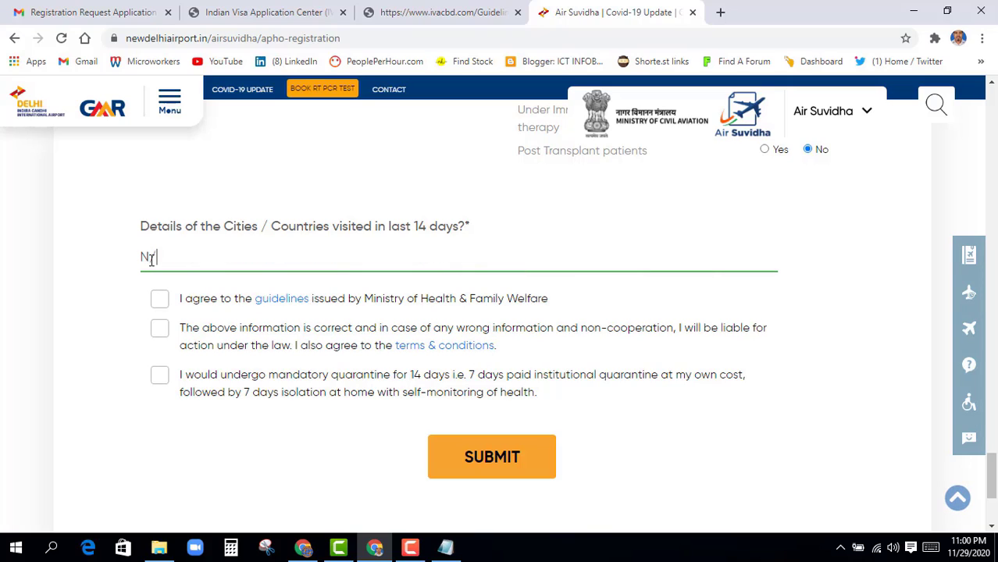
type("/A")
left_click(162, 301)
left_click(161, 328)
left_click(161, 375)
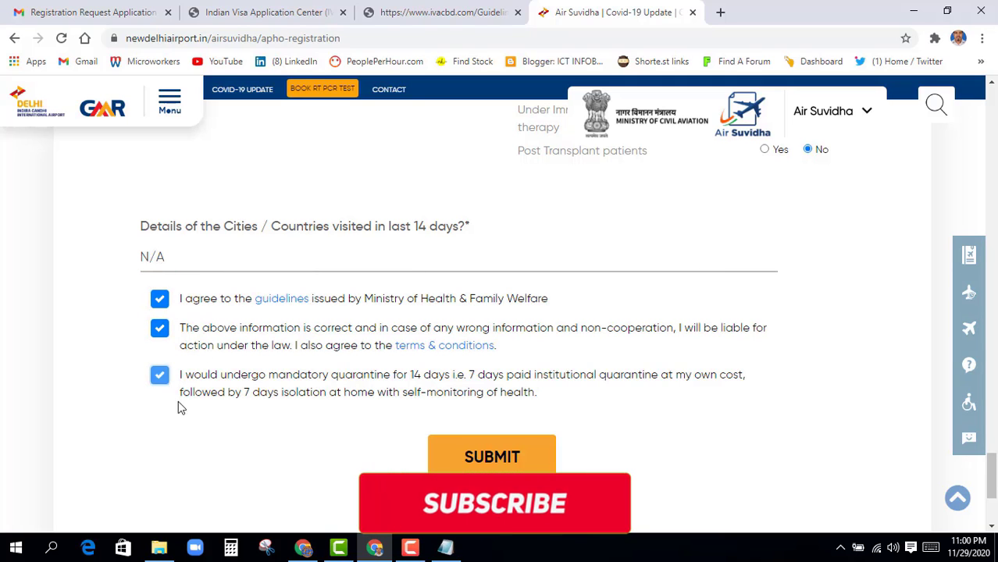
scroll(310, 457, "up", 2)
scroll(310, 457, "down", 2)
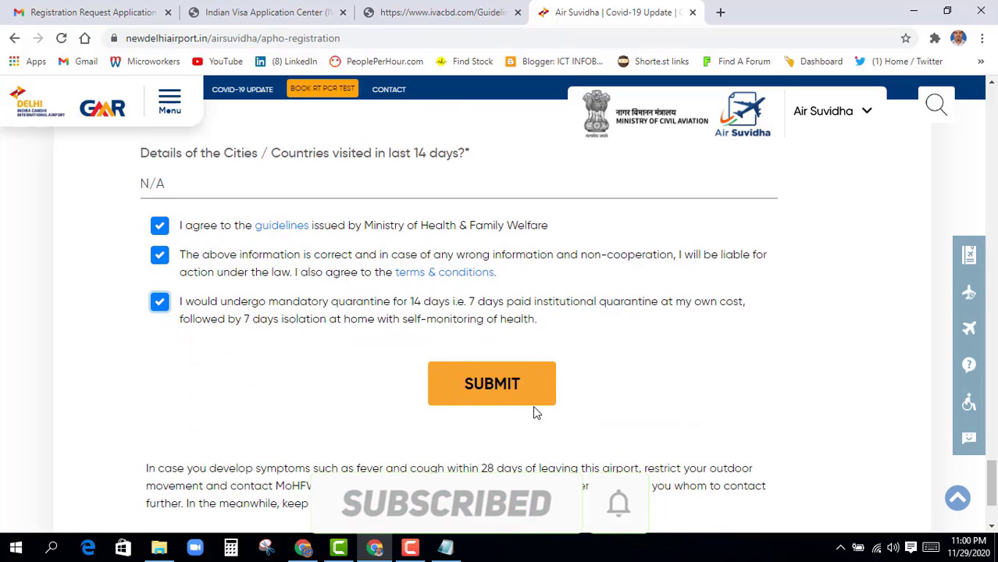
Submit the form, check the application reference number on the thank-you page, then go to Gmail
left_click(492, 386)
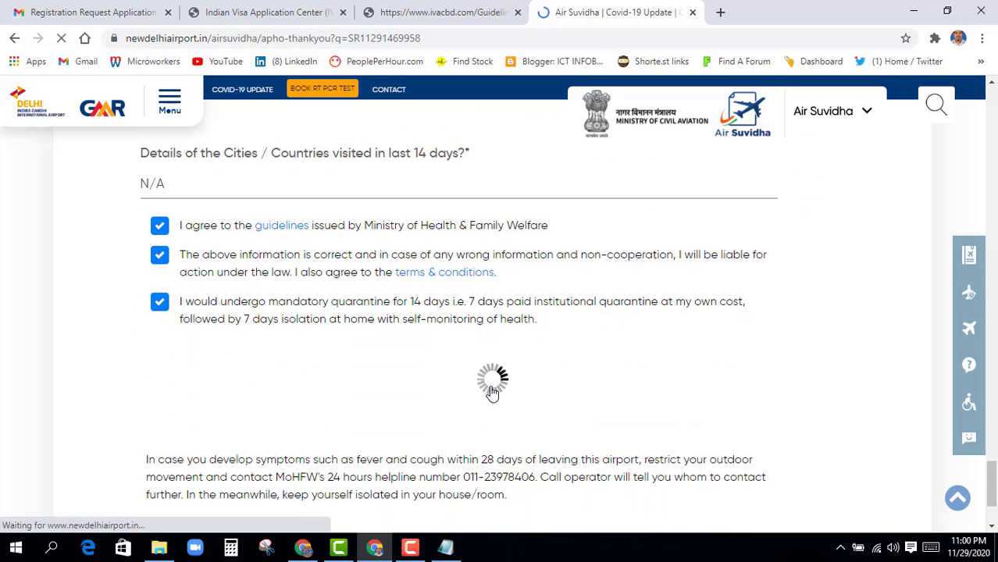
scroll(431, 402, "down", 6)
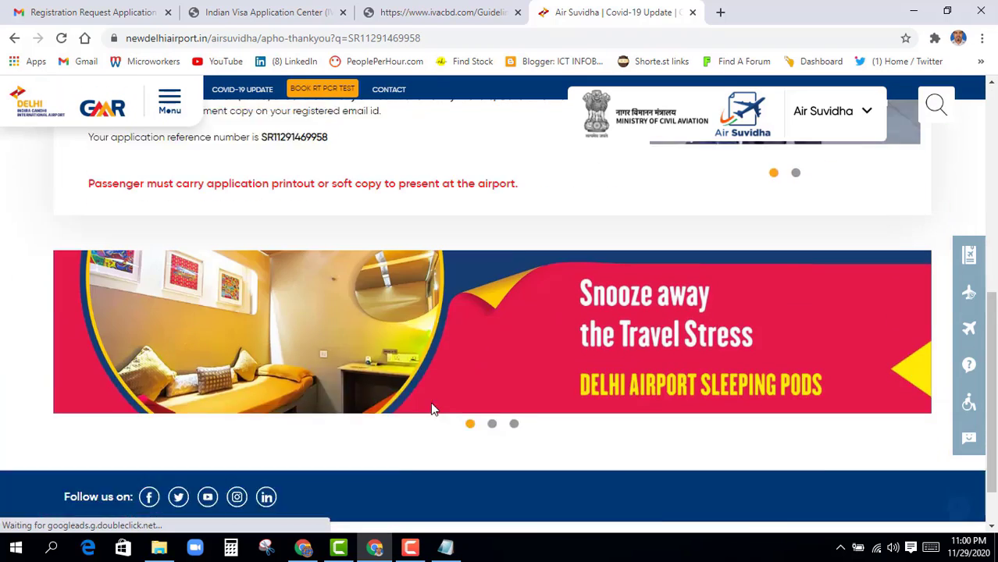
scroll(431, 402, "up", 3)
scroll(431, 405, "up", 2)
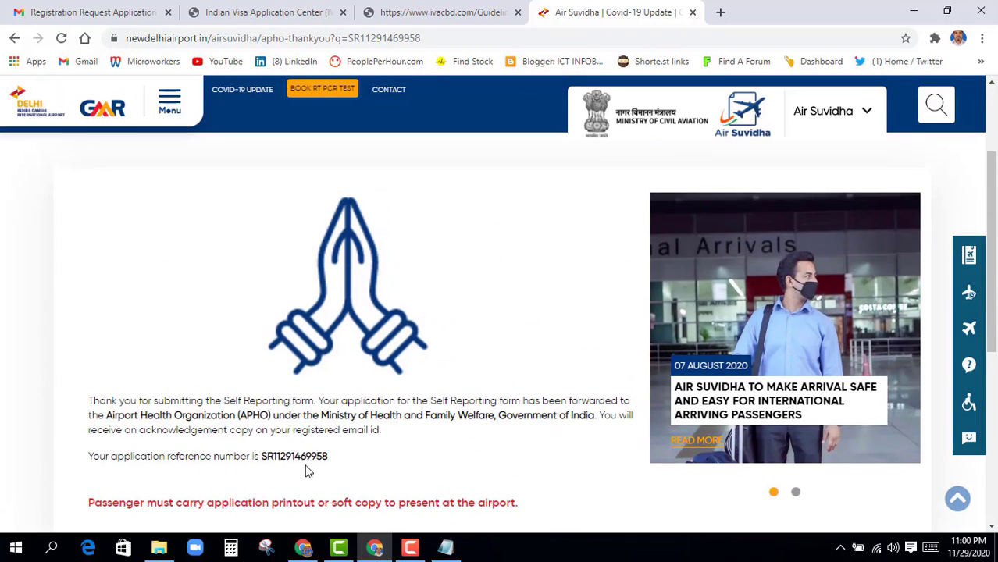
scroll(306, 471, "up", 2)
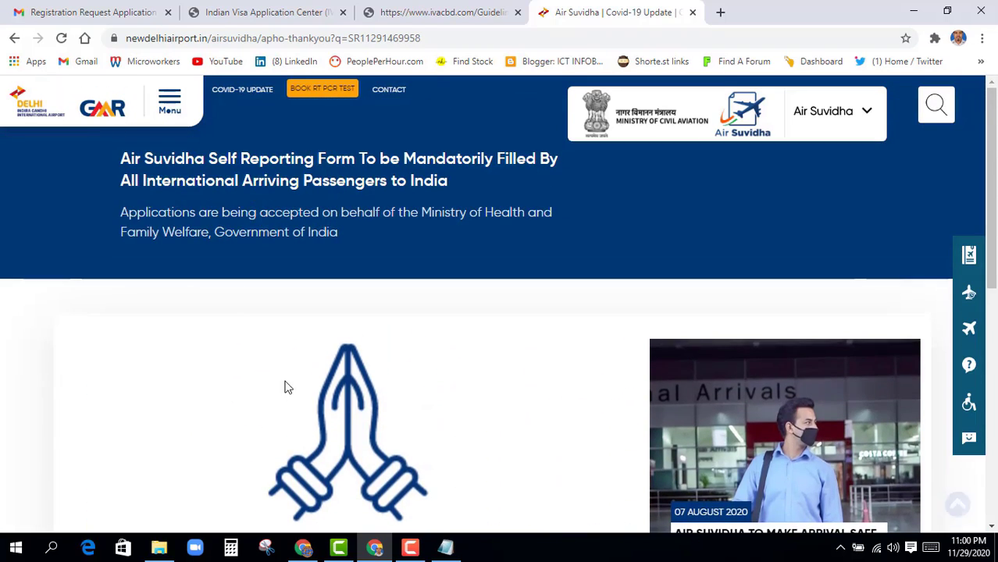
left_click(95, 15)
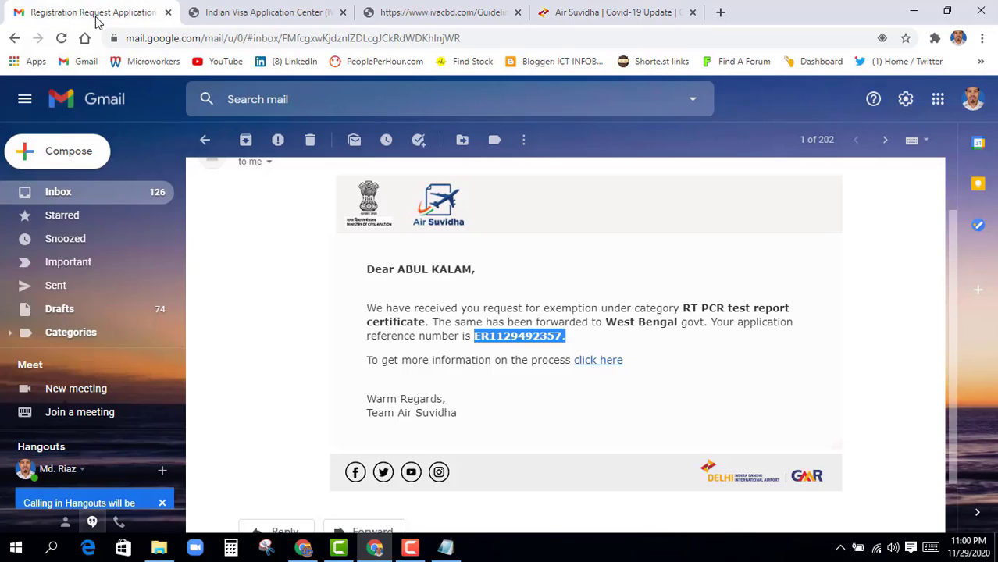
Open the newest noreply registration email and scroll through its 3-page form-details PDF
left_click(205, 139)
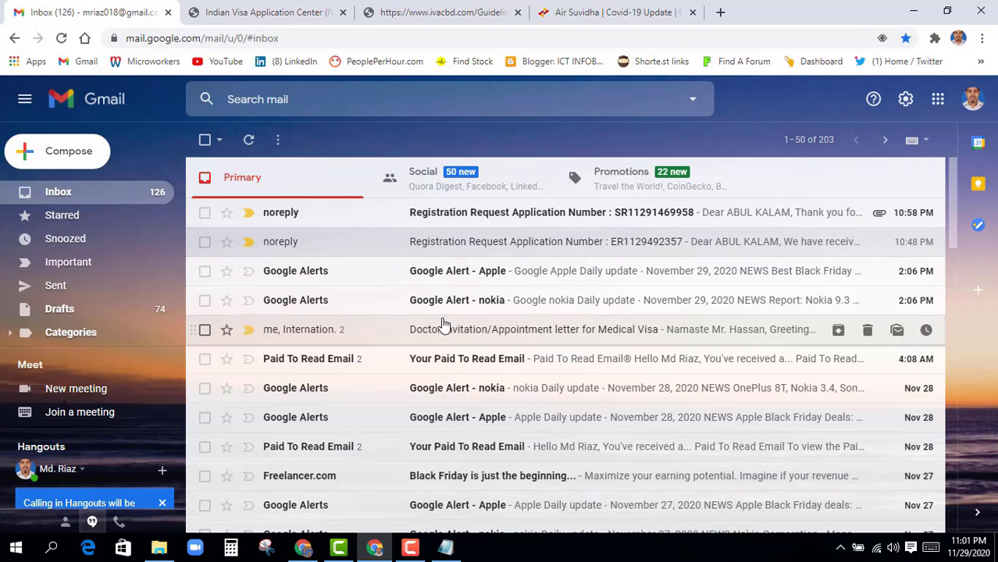
left_click(434, 218)
scroll(431, 227, "down", 10)
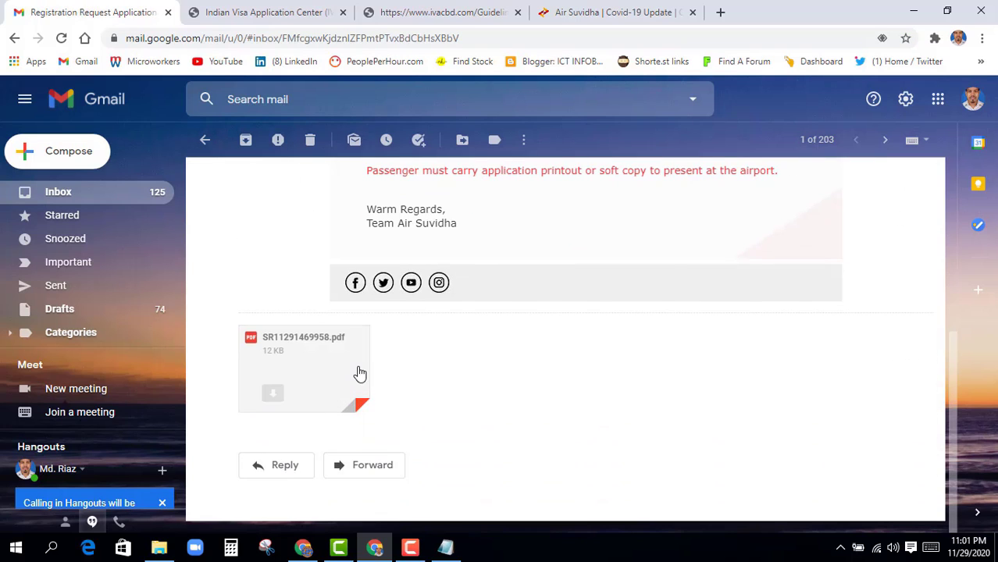
left_click(357, 373)
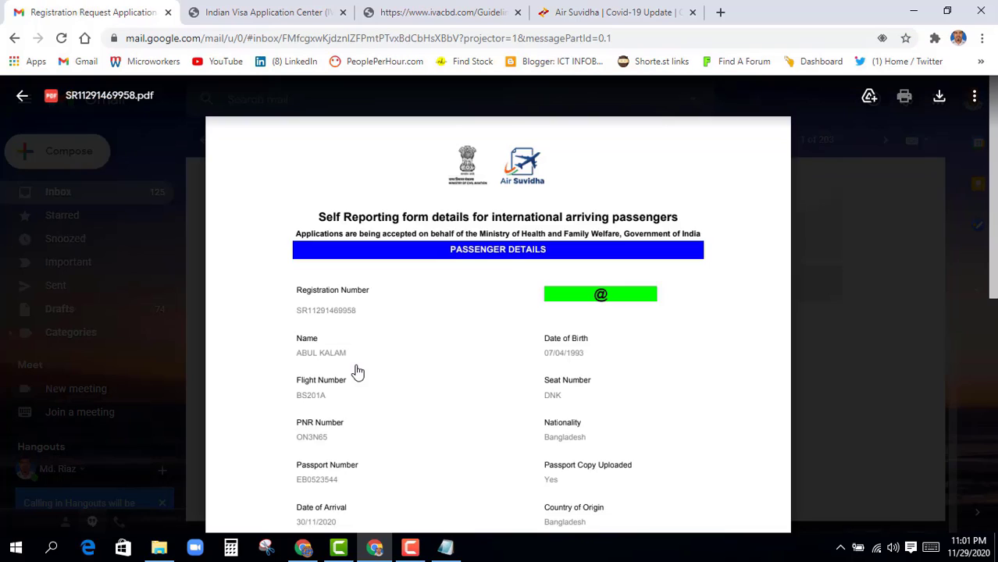
scroll(414, 324, "down", 12)
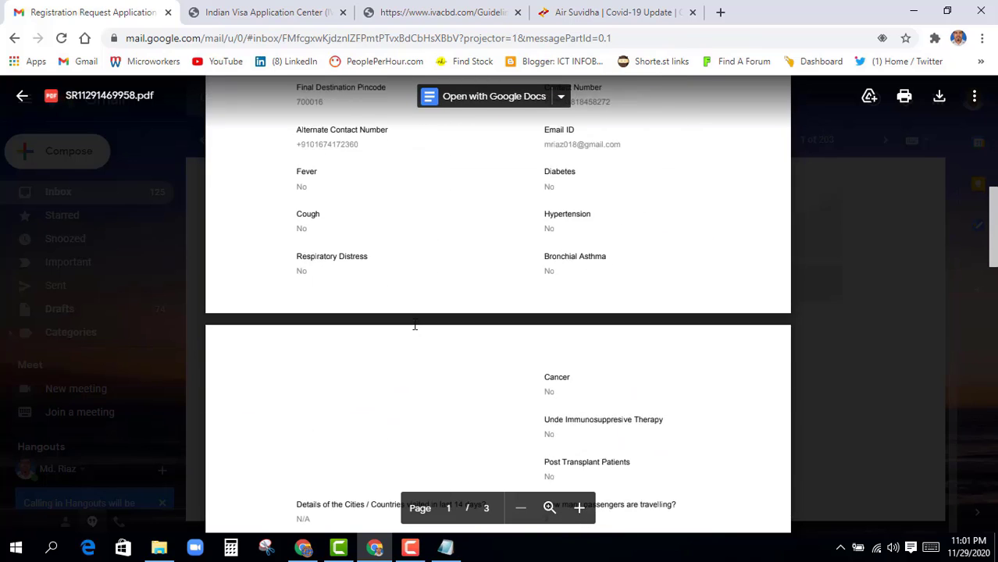
scroll(415, 324, "down", 10)
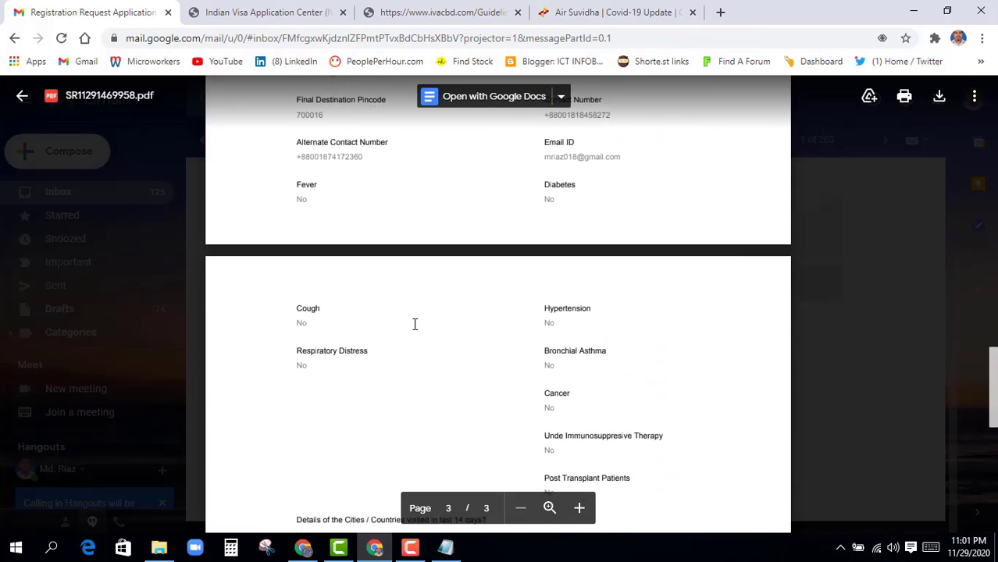
scroll(415, 324, "up", 10)
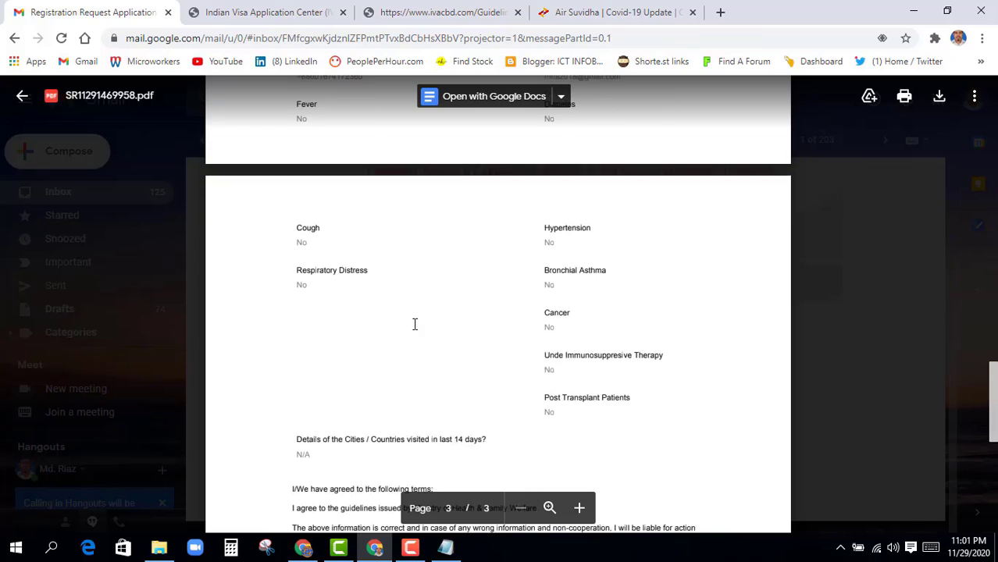
scroll(414, 324, "up", 10)
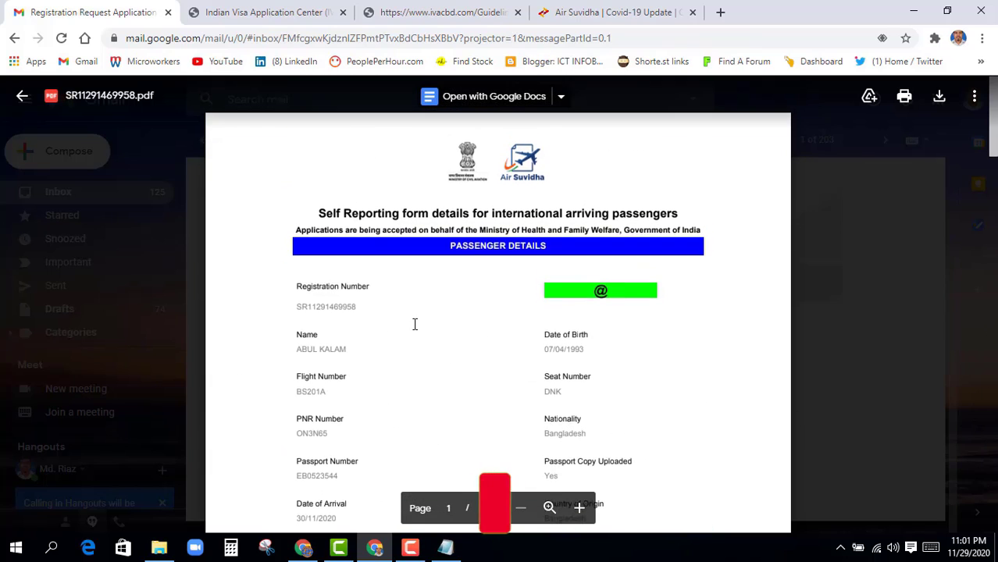
Close the PDF preview, glance at the older RT PCR exemption email, and return to the inbox
left_click(22, 96)
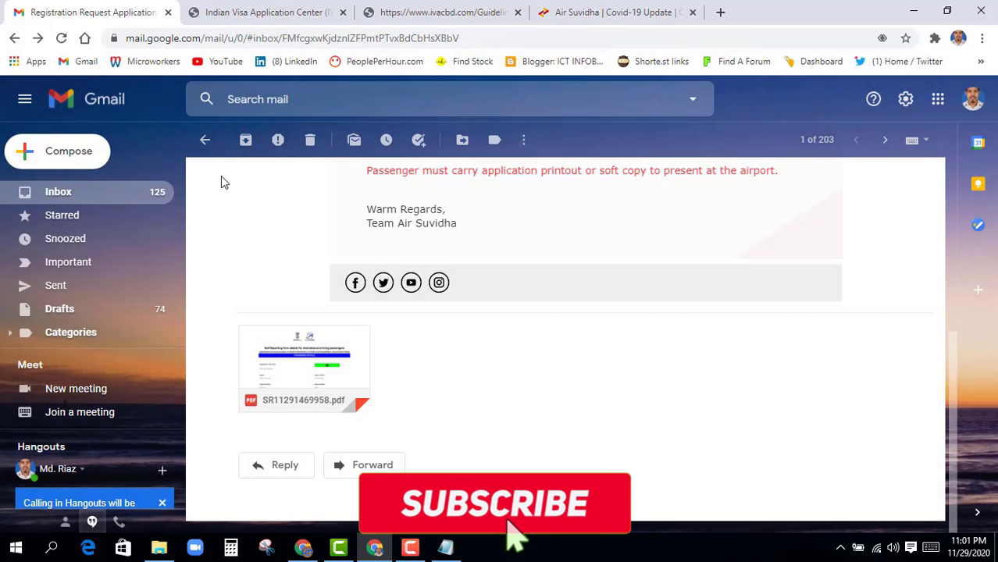
left_click(207, 140)
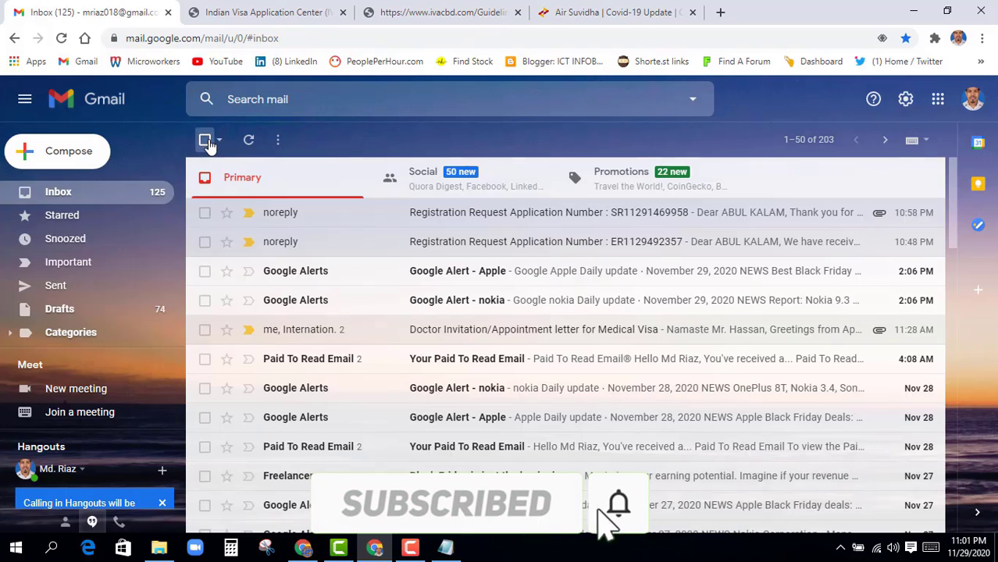
left_click(463, 245)
scroll(414, 320, "down", 2)
scroll(492, 329, "up", 2)
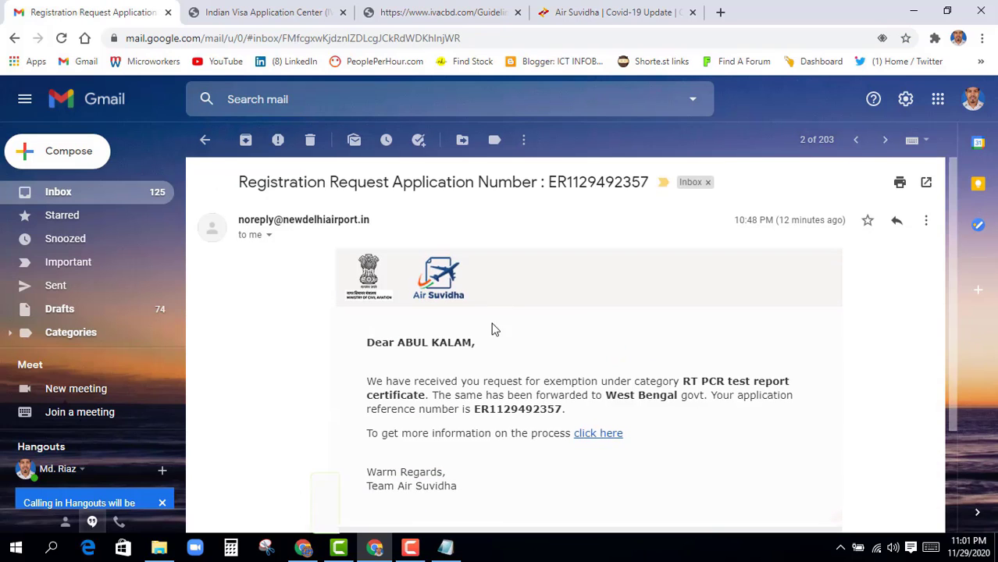
left_click(204, 140)
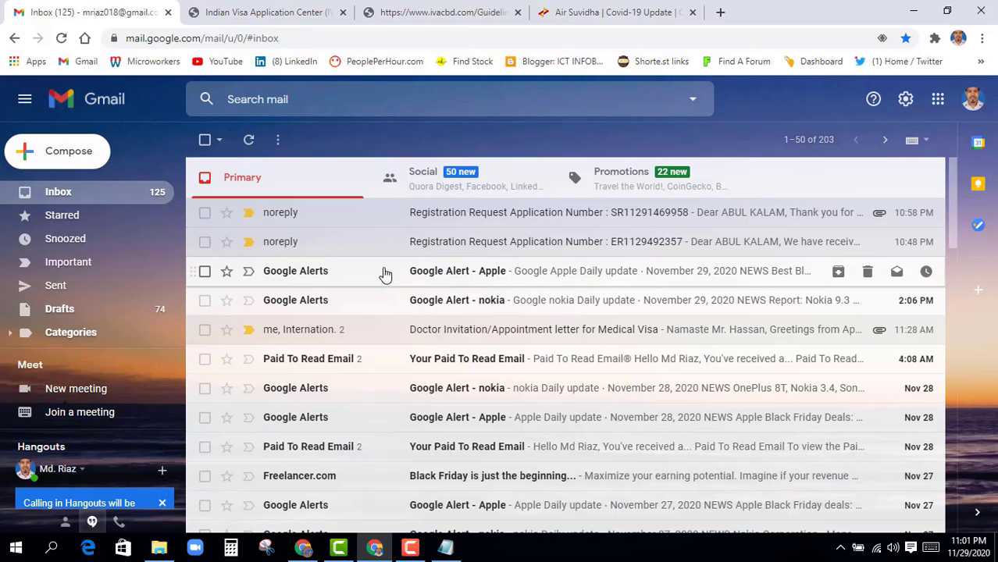
scroll(951, 263, "down", 3)
scroll(951, 264, "up", 5)
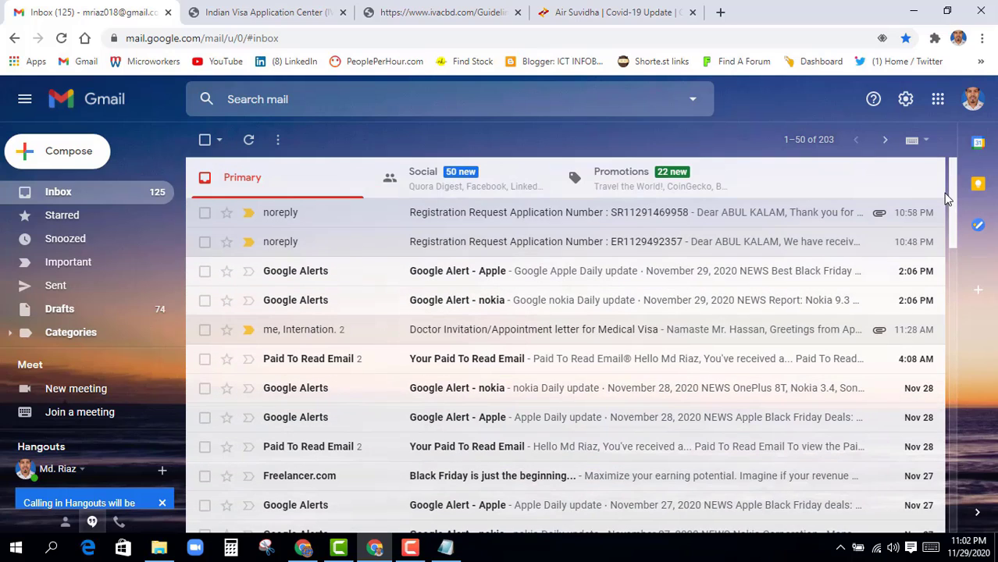